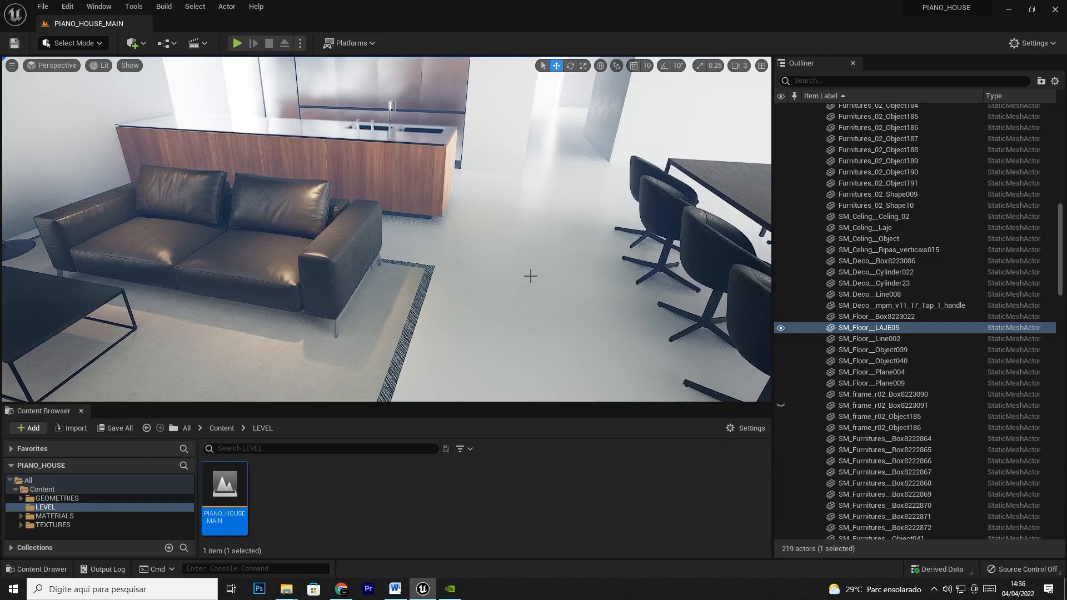
# Create a CineCameraActor at a viewpoint facing the empty area between the wood-panelled wall and the white wall
pyautogui.moveTo(530, 275)
pyautogui.mouseDown(button='right')
pyautogui.moveTo(556, 222)
pyautogui.moveTo(661, 230)
pyautogui.moveTo(527, 228)
pyautogui.moveTo(520, 266)
pyautogui.mouseUp(button='right')
pyautogui.press('w')
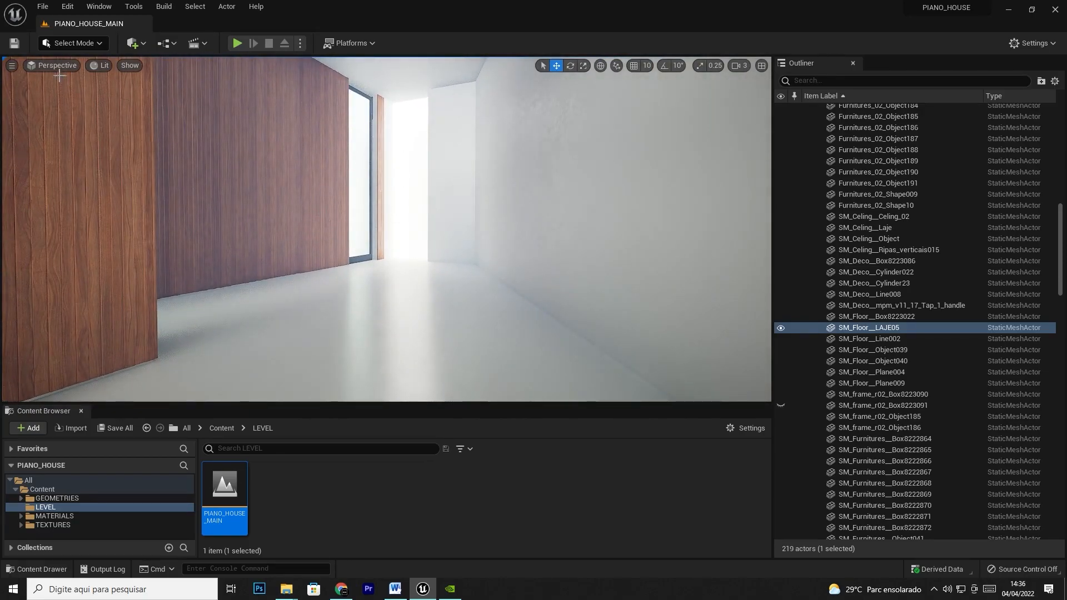
pyautogui.click(38, 68)
pyautogui.click(12, 66)
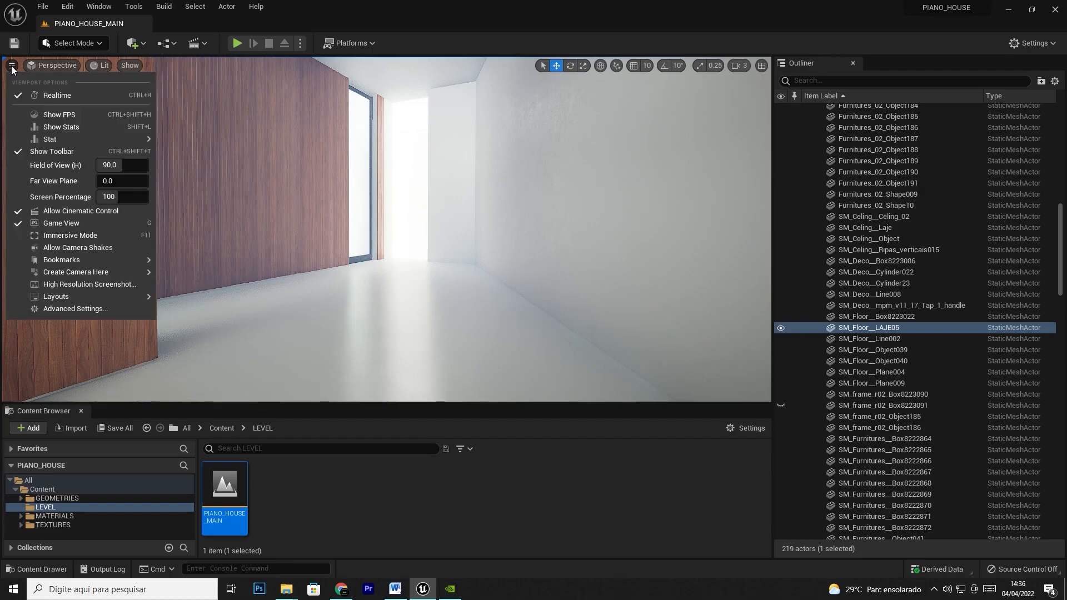
pyautogui.moveTo(134, 272)
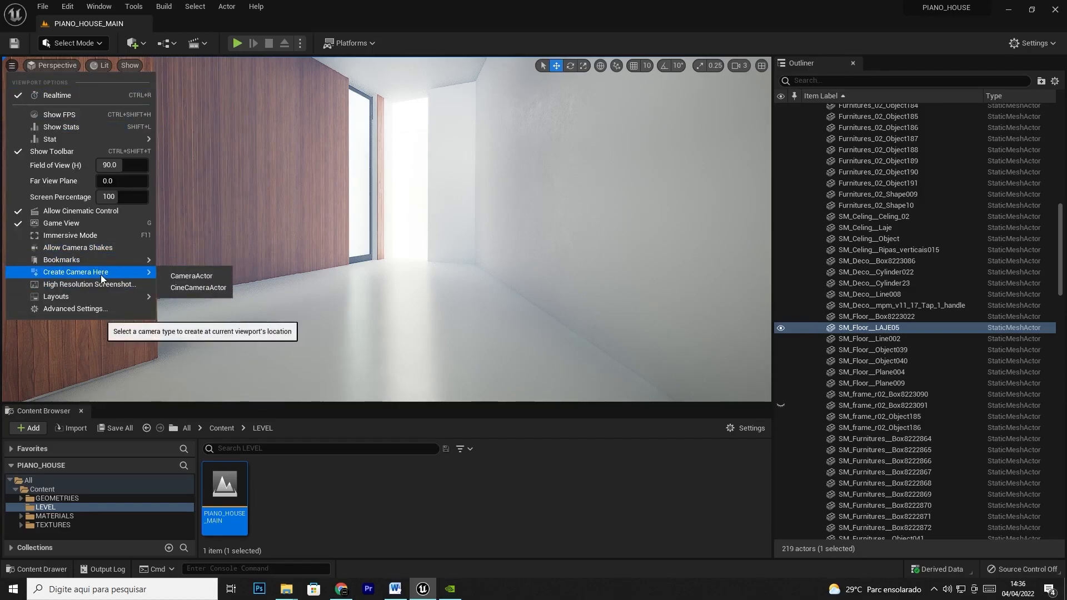
pyautogui.click(192, 288)
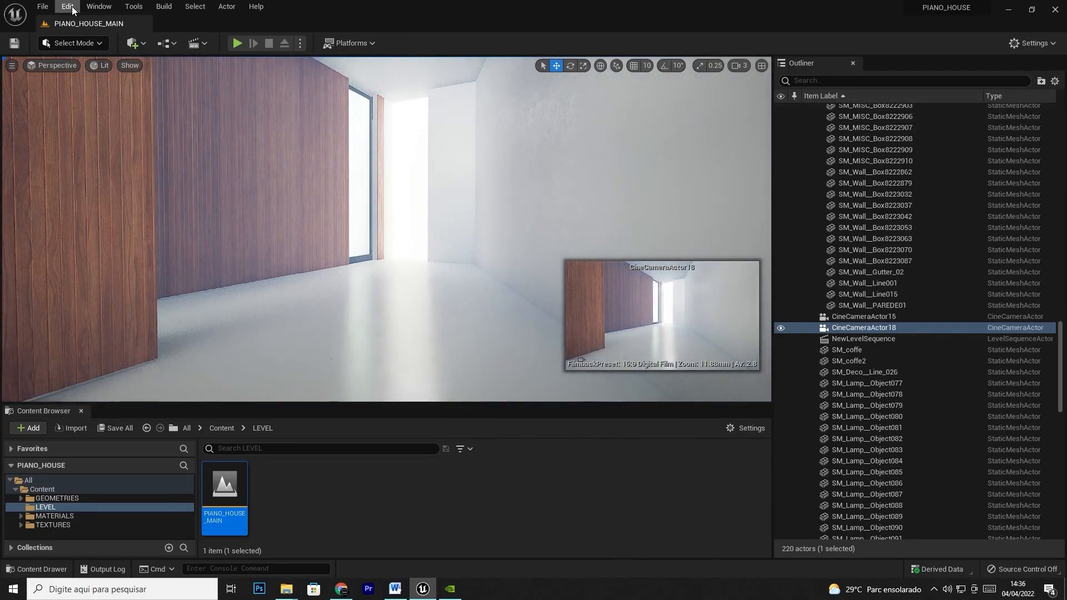
# Switch the viewport to look through the placed camera CineCameraActor18
pyautogui.click(892, 329)
pyautogui.click(55, 66)
pyautogui.moveTo(62, 176)
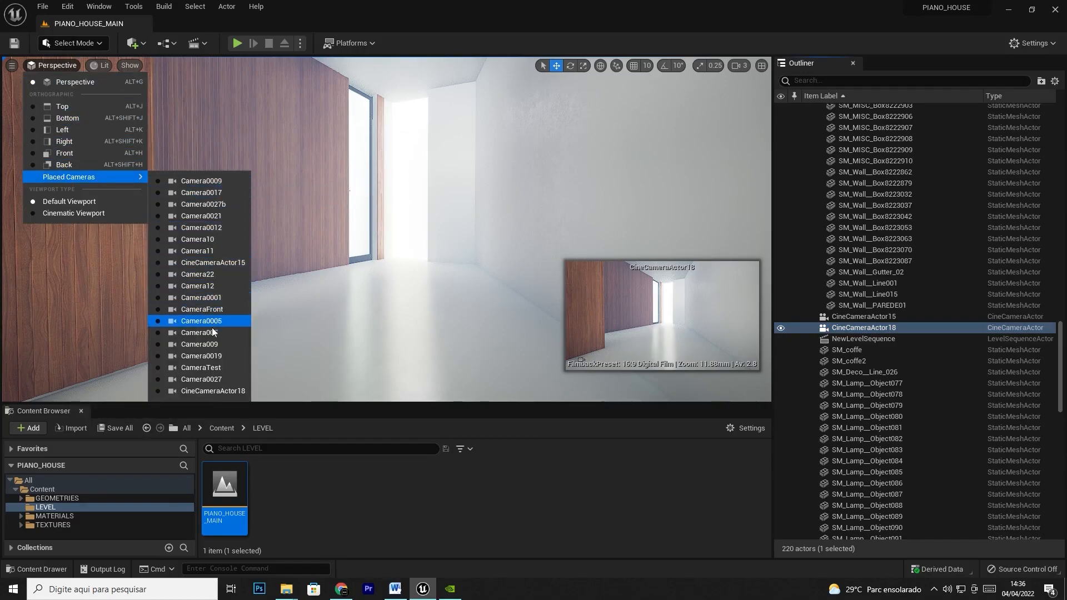
pyautogui.click(209, 391)
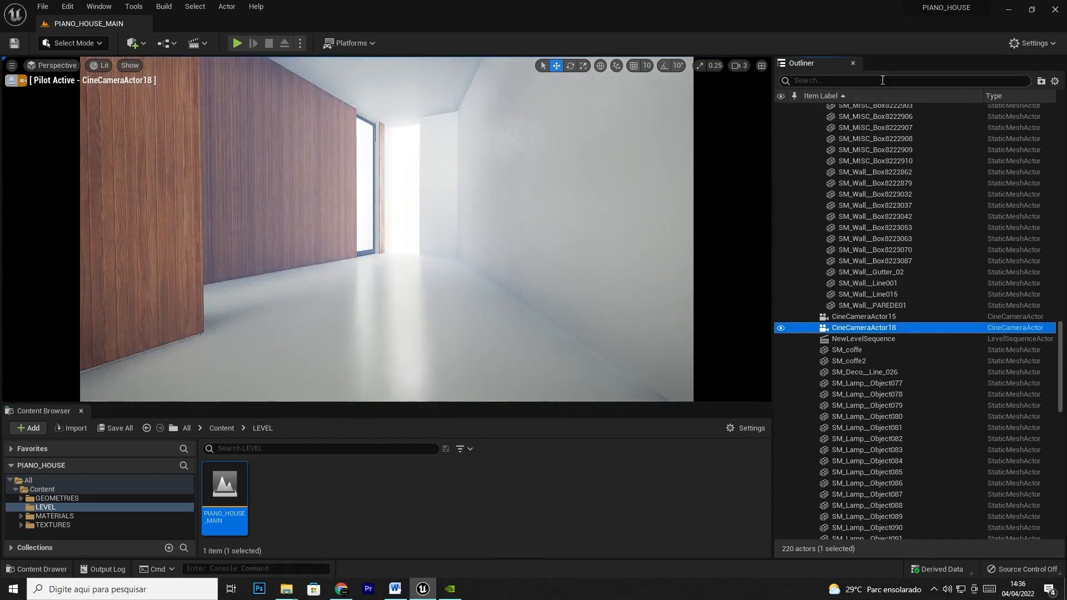
# Open a floating details window for CineCameraActor18 and find its exposure settings
pyautogui.click(98, 6)
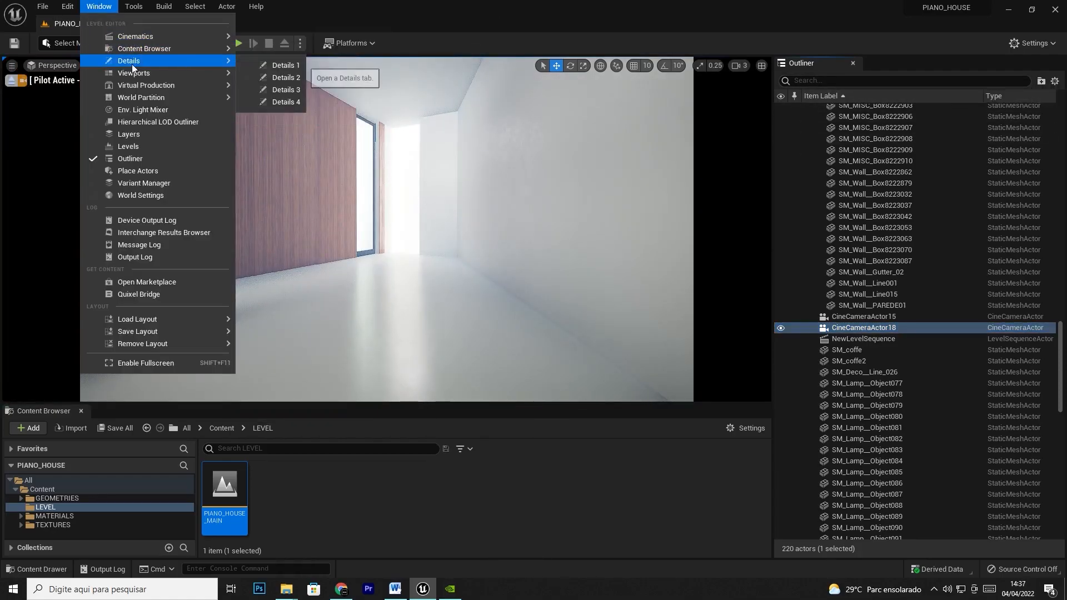
pyautogui.click(302, 65)
pyautogui.moveTo(882, 62); pyautogui.dragTo(637, 56)
pyautogui.scroll(-5, 619, 300)
pyautogui.scroll(-10, 619, 300)
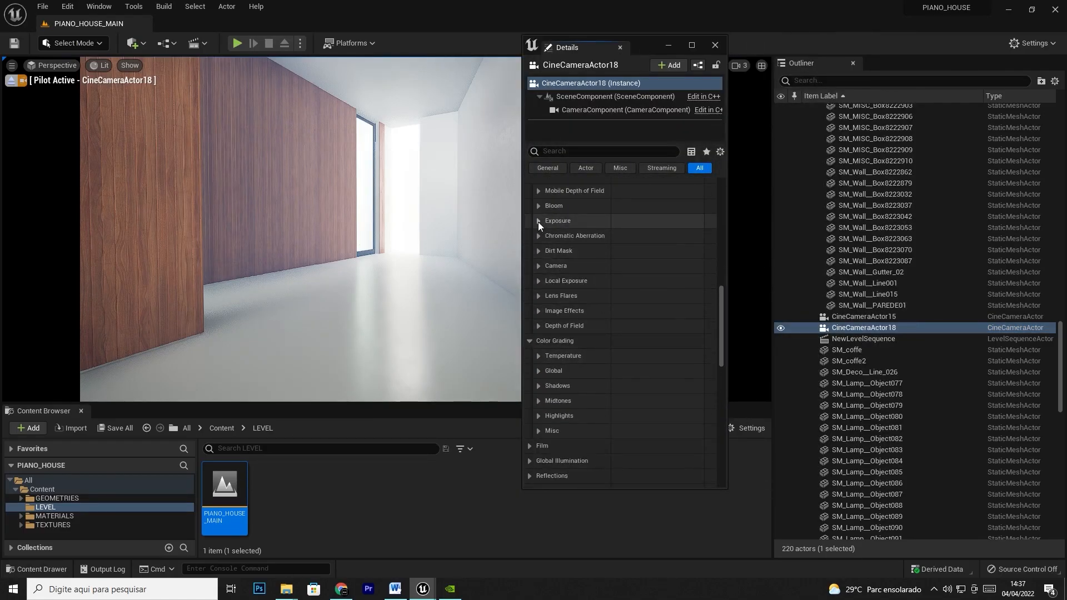
# Enable the camera's Exposure Compensation, Min EV100 and Max EV100 overrides, and set both EV100 values to 1.0
pyautogui.click(537, 221)
pyautogui.click(559, 251)
pyautogui.click(558, 345)
pyautogui.click(558, 360)
pyautogui.click(644, 345)
pyautogui.write('1')
pyautogui.press('Tab')
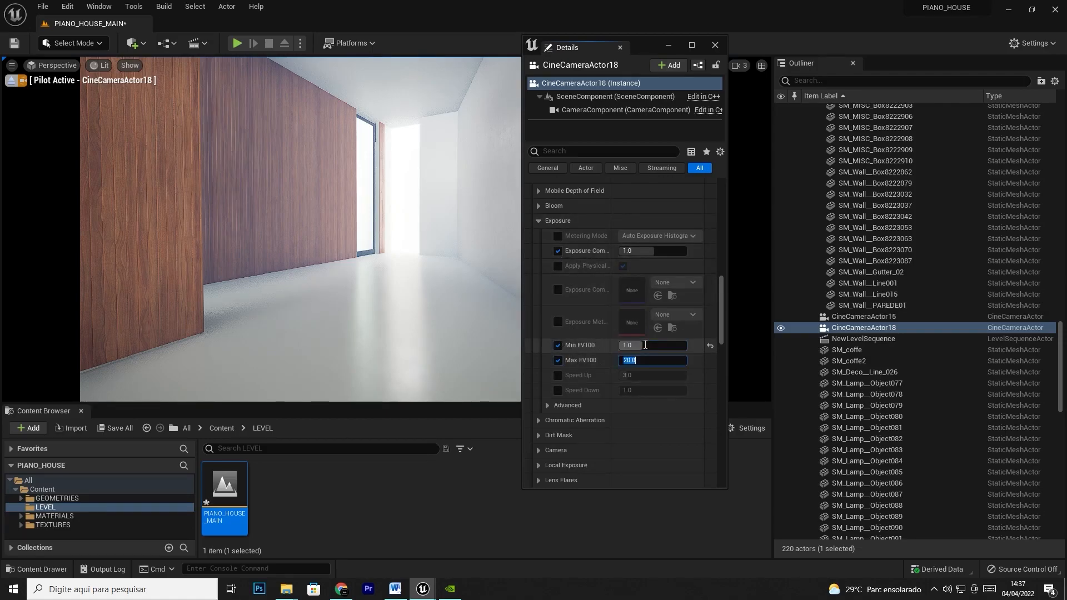
pyautogui.write('1')
pyautogui.press('Tab')
# Try exposure compensation values of -7 and -9 on the camera, and settle on -8
pyautogui.click(639, 251)
pyautogui.write('-')
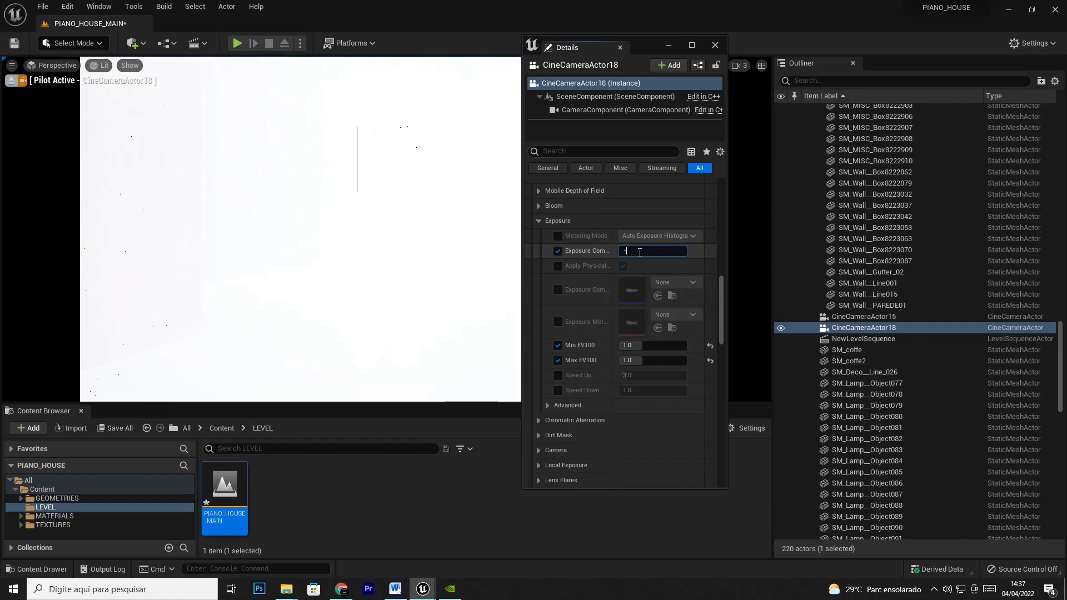
pyautogui.write('7')
pyautogui.press('Return')
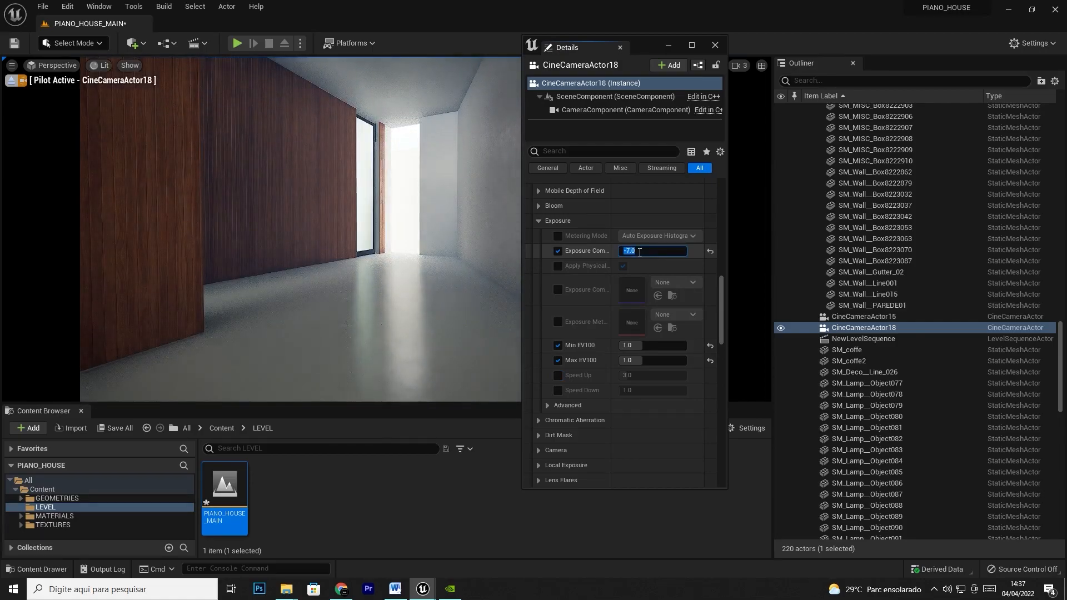
pyautogui.write('-9')
pyautogui.press('Return')
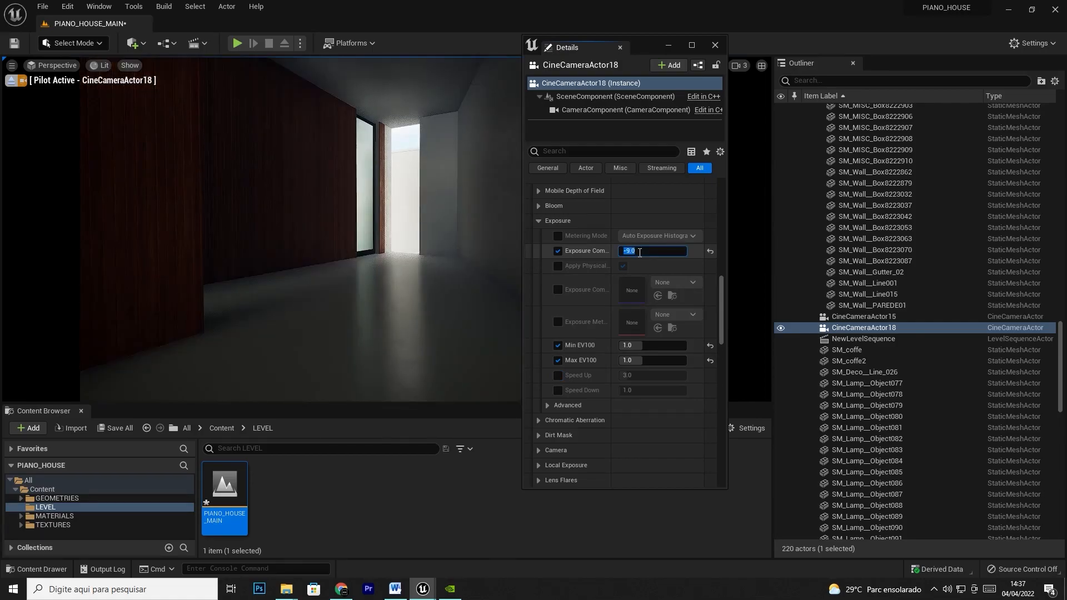
pyautogui.write('-8')
pyautogui.press('Return')
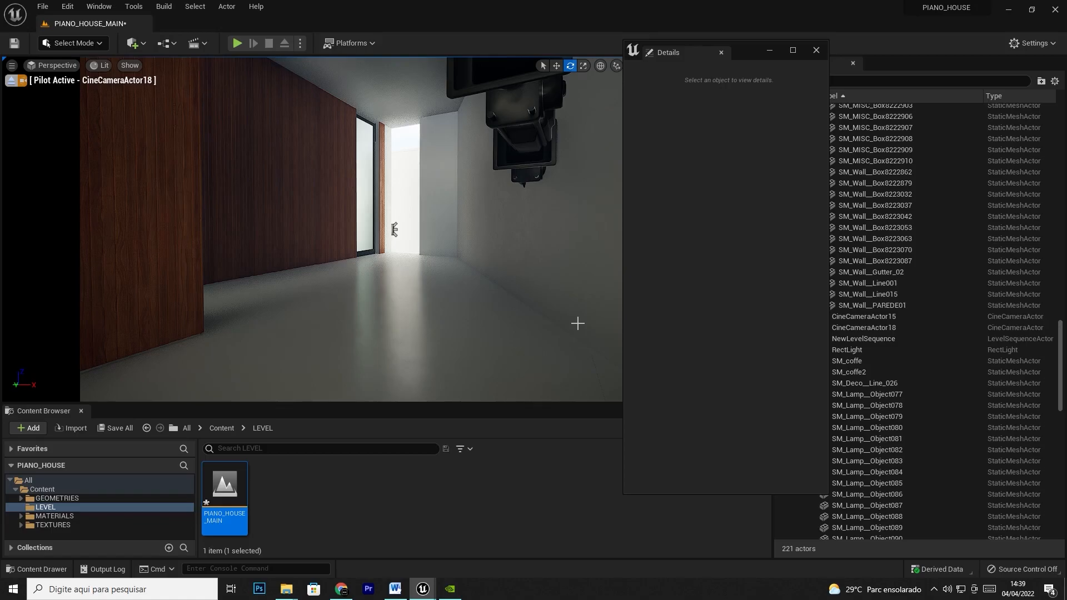
# Add a sphere shape to the level and place it in front of the camera
pyautogui.click(140, 47)
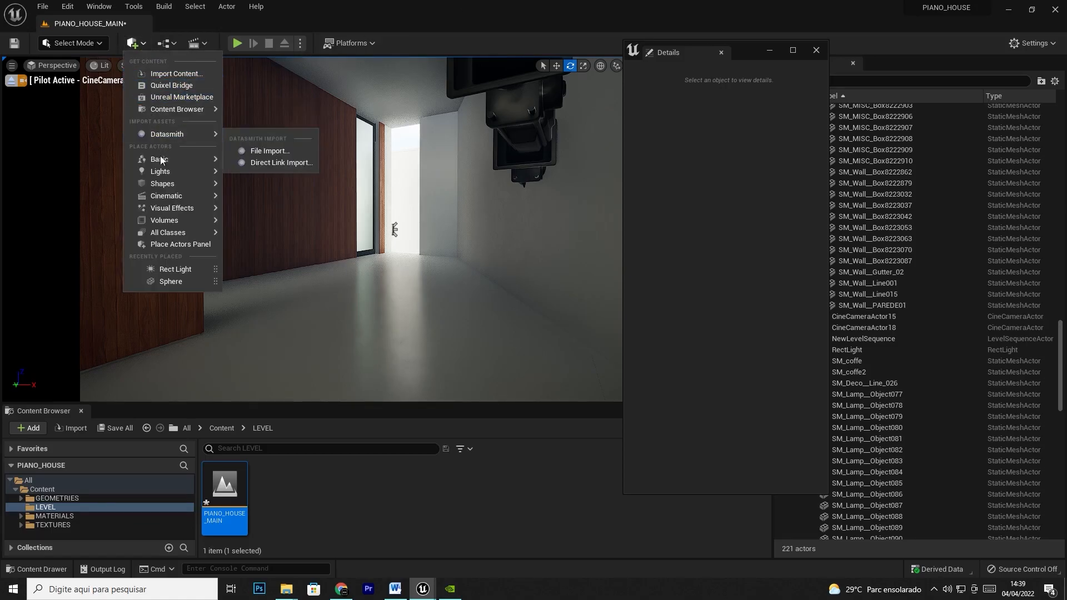
pyautogui.moveTo(164, 192)
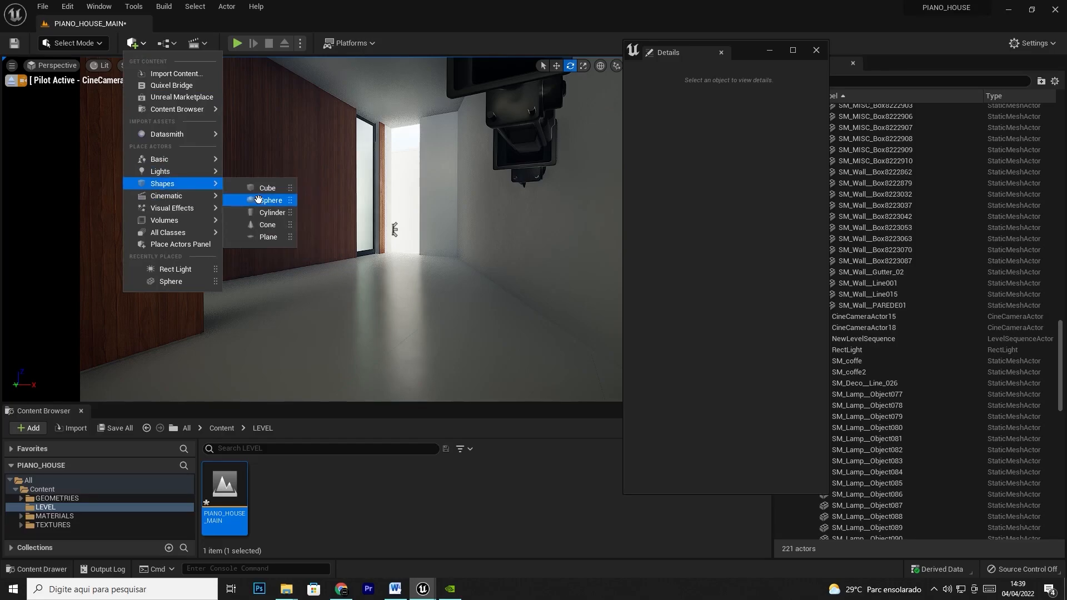
pyautogui.click(268, 201)
pyautogui.moveTo(395, 215); pyautogui.dragTo(297, 293)
# Resize the sphere uniformly and raise it above the floor
pyautogui.click(584, 67)
pyautogui.moveTo(375, 290); pyautogui.dragTo(358, 309)
pyautogui.press('w')
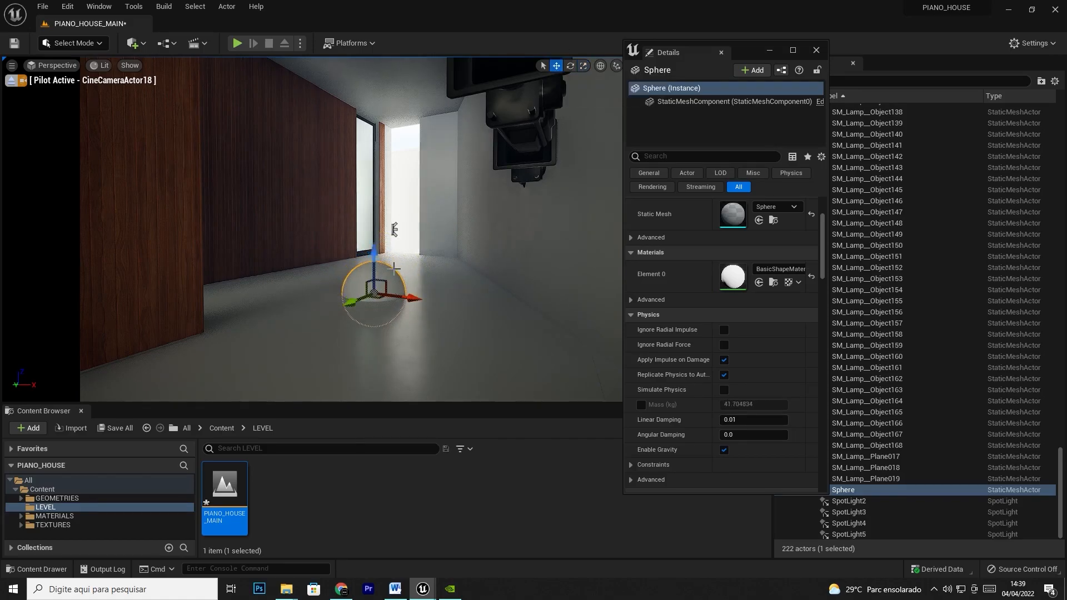
pyautogui.moveTo(374, 249); pyautogui.dragTo(374, 189)
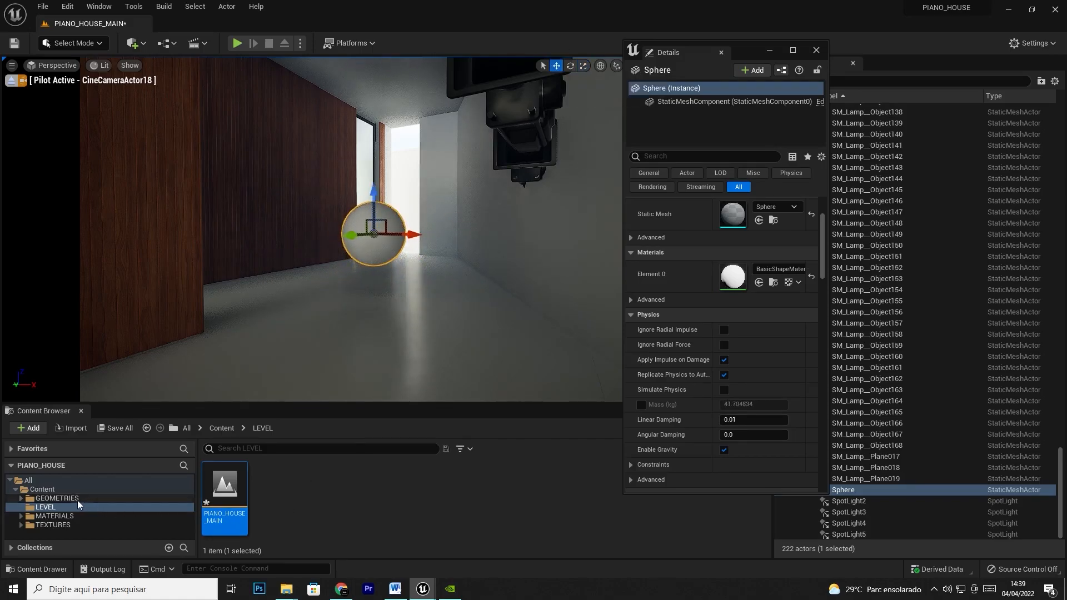
# Create a new material in the MATERIALS subfolder inside the project's MATERIALS folder
pyautogui.click(51, 516)
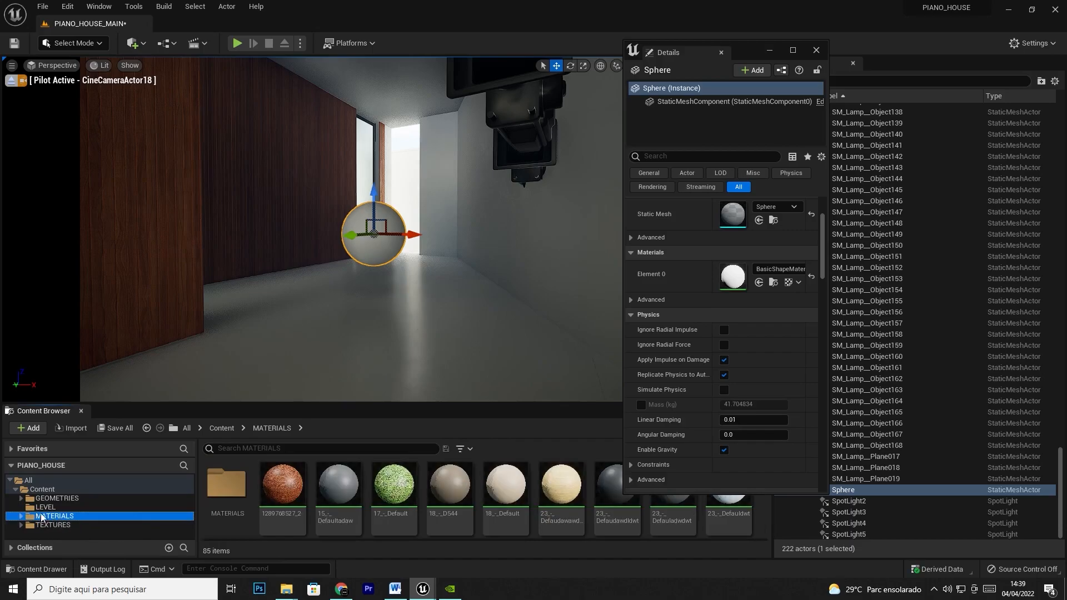
pyautogui.doubleClick(226, 483)
pyautogui.scroll(-5, 430, 488)
pyautogui.rightClick(406, 496)
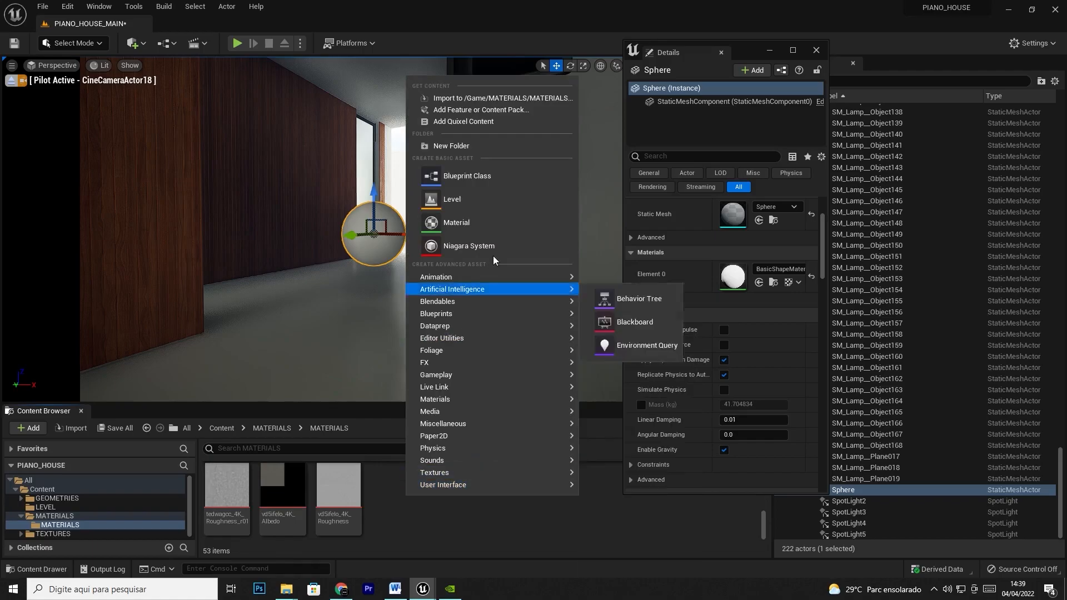
pyautogui.click(489, 229)
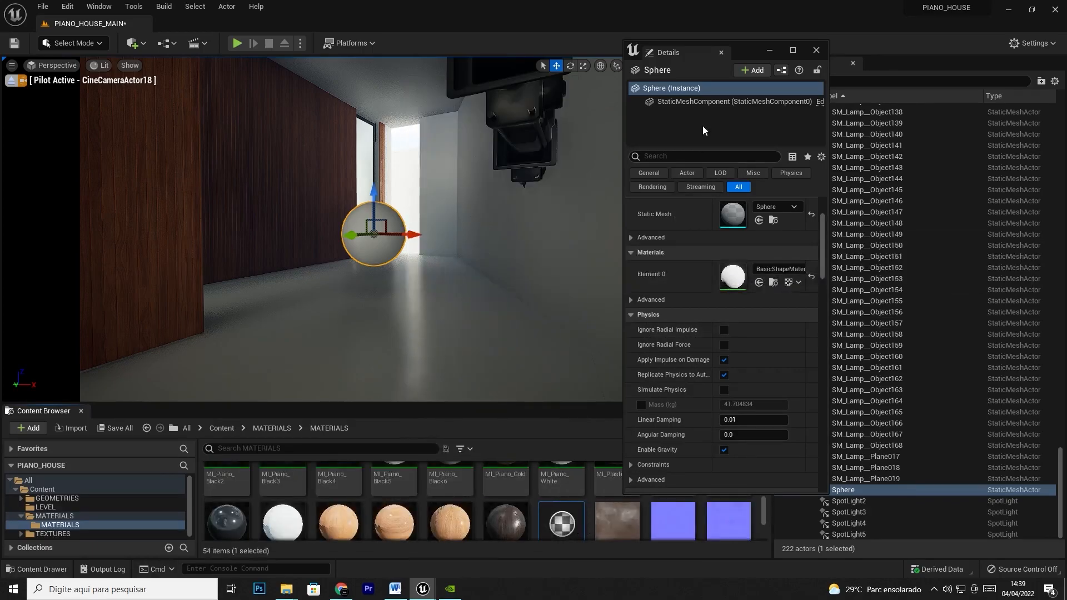
# Make more room for the asset thumbnails and rename the new material M_Emissive
pyautogui.moveTo(752, 53); pyautogui.dragTo(893, 38)
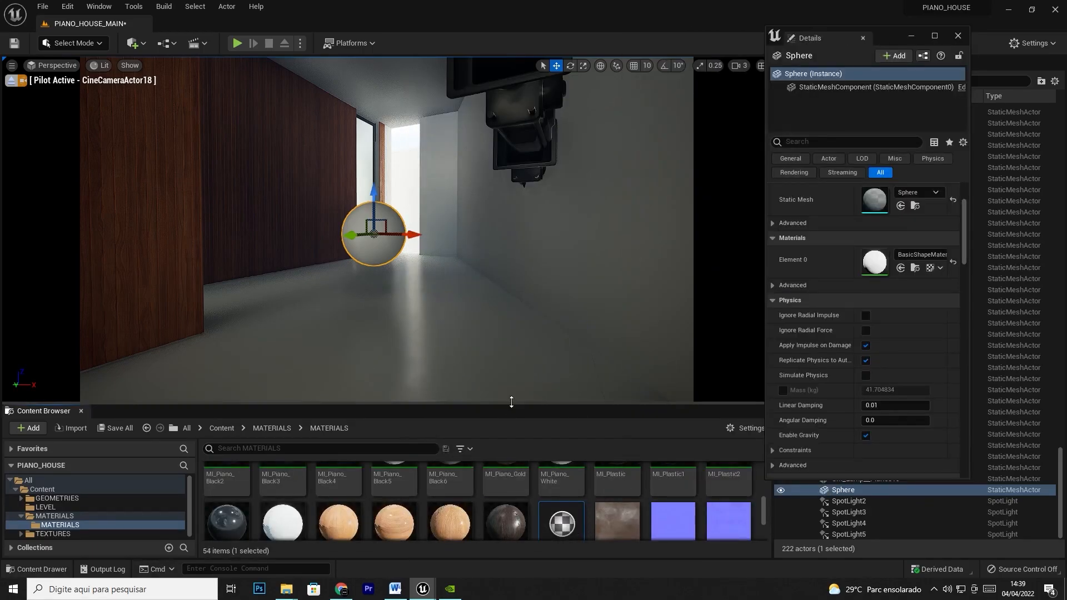
pyautogui.moveTo(510, 407); pyautogui.dragTo(521, 315)
pyautogui.rightClick(571, 451)
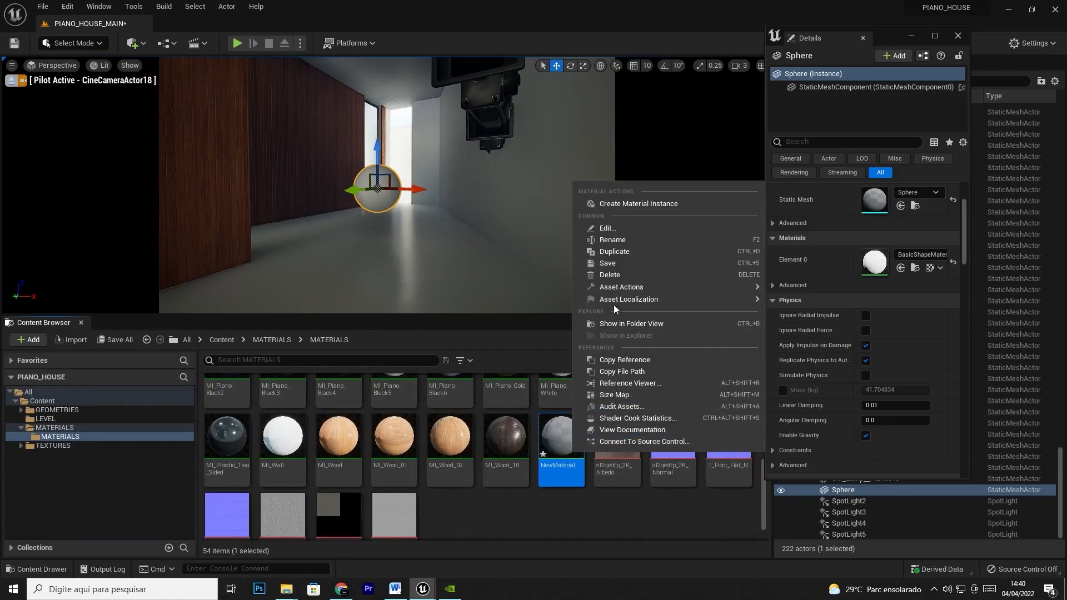
pyautogui.click(624, 240)
pyautogui.write('MI')
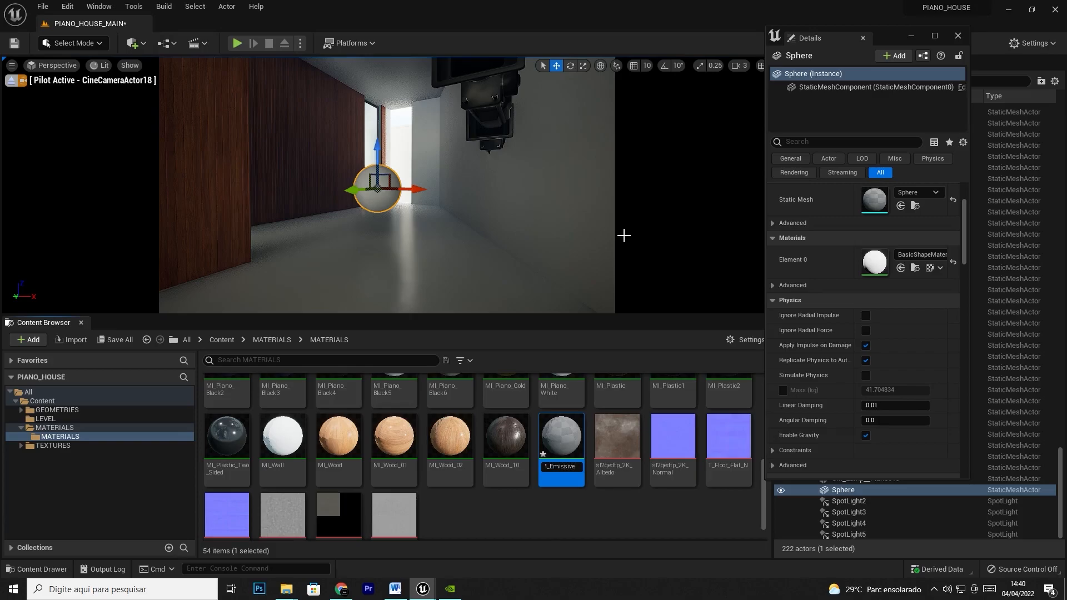
pyautogui.press('Return')
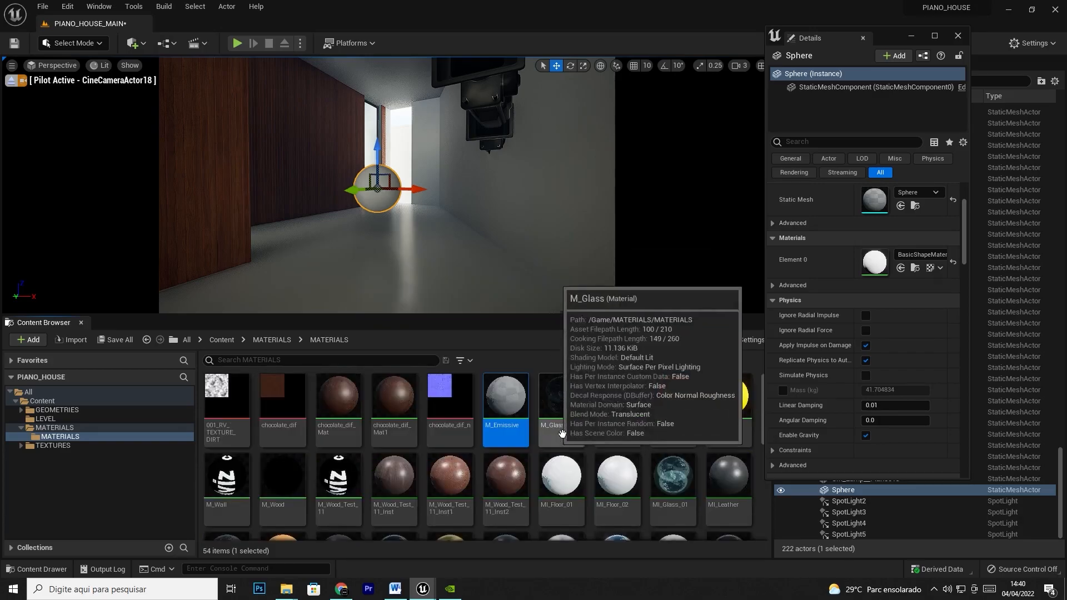
# Open M_Emissive for editing and connect a Constant3Vector node to its Emissive Color input
pyautogui.doubleClick(510, 403)
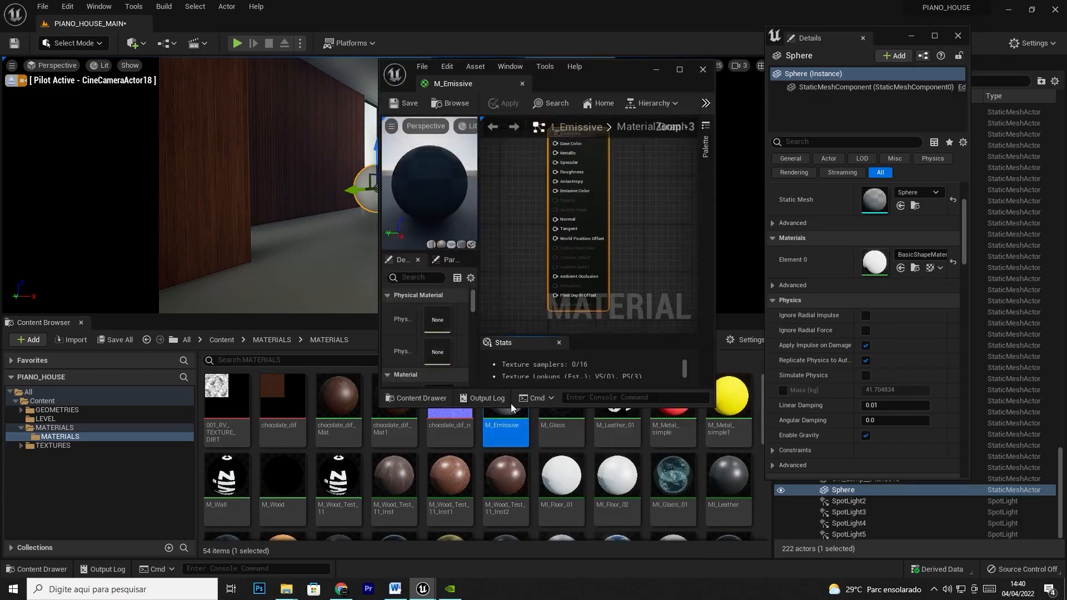
pyautogui.click(686, 24)
pyautogui.moveTo(513, 160); pyautogui.dragTo(651, 229, button='right')
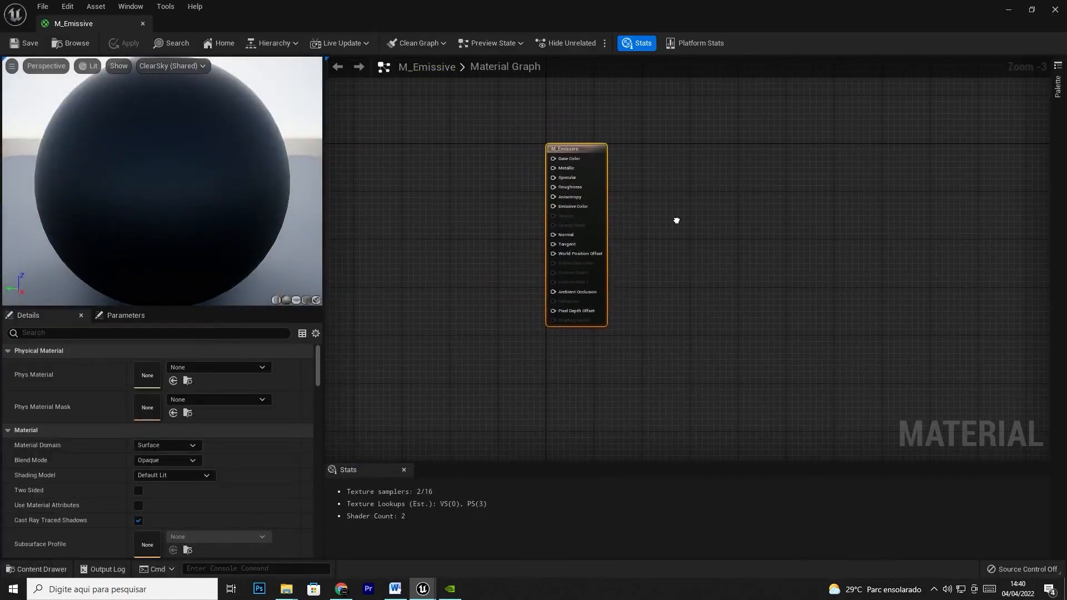
pyautogui.scroll(1, 595, 126)
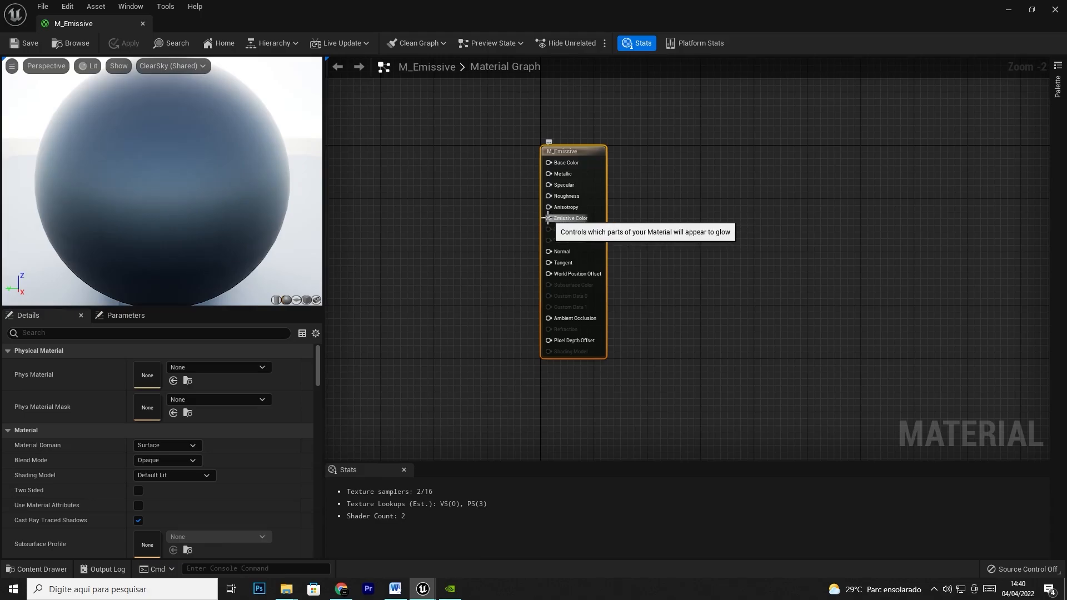
pyautogui.moveTo(547, 218); pyautogui.dragTo(457, 172)
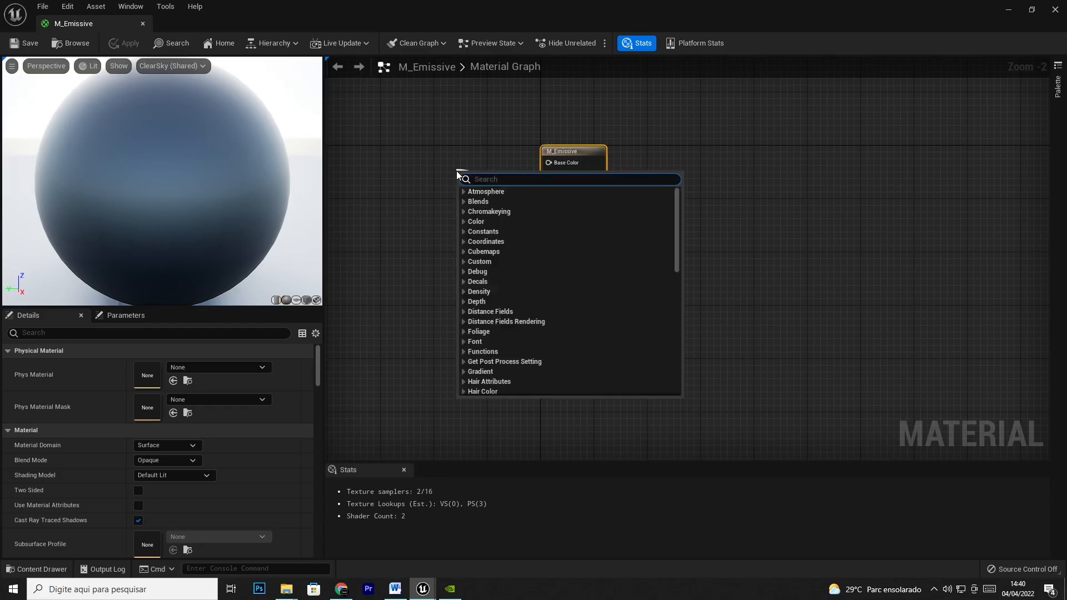
pyautogui.write('cons')
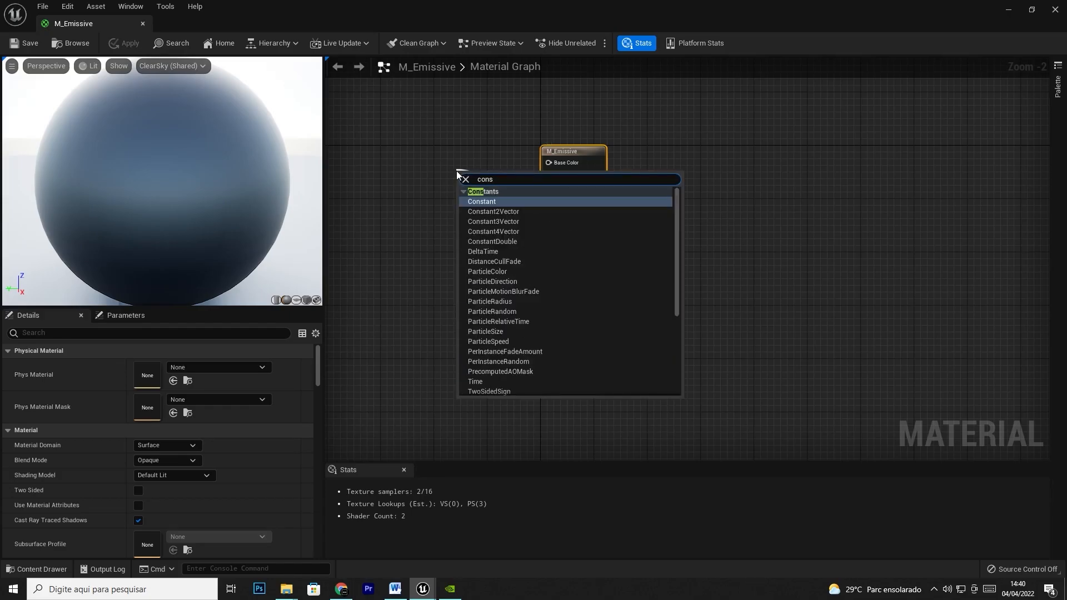
pyautogui.click(492, 222)
pyautogui.moveTo(466, 175); pyautogui.dragTo(355, 174)
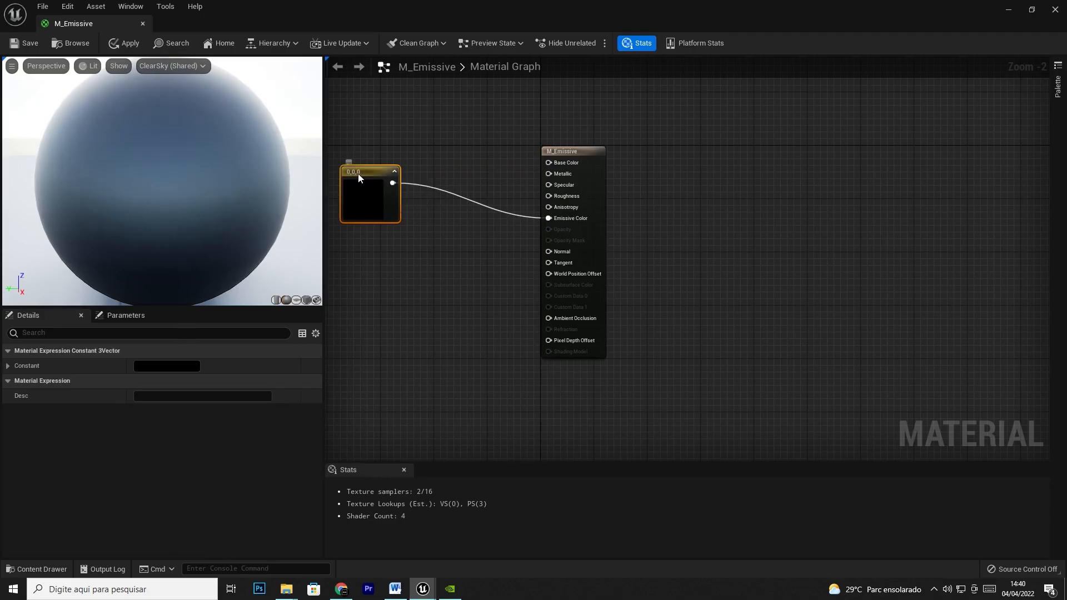
# Convert the Constant3Vector node to a parameter named Color
pyautogui.rightClick(358, 173)
pyautogui.click(402, 196)
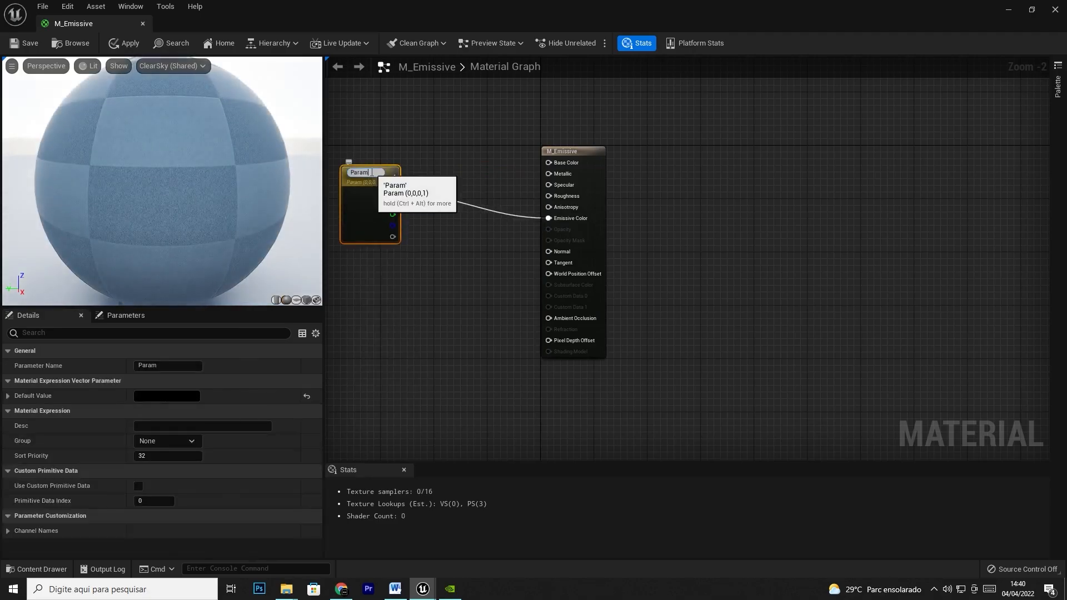
pyautogui.write('Color')
pyautogui.press('Return')
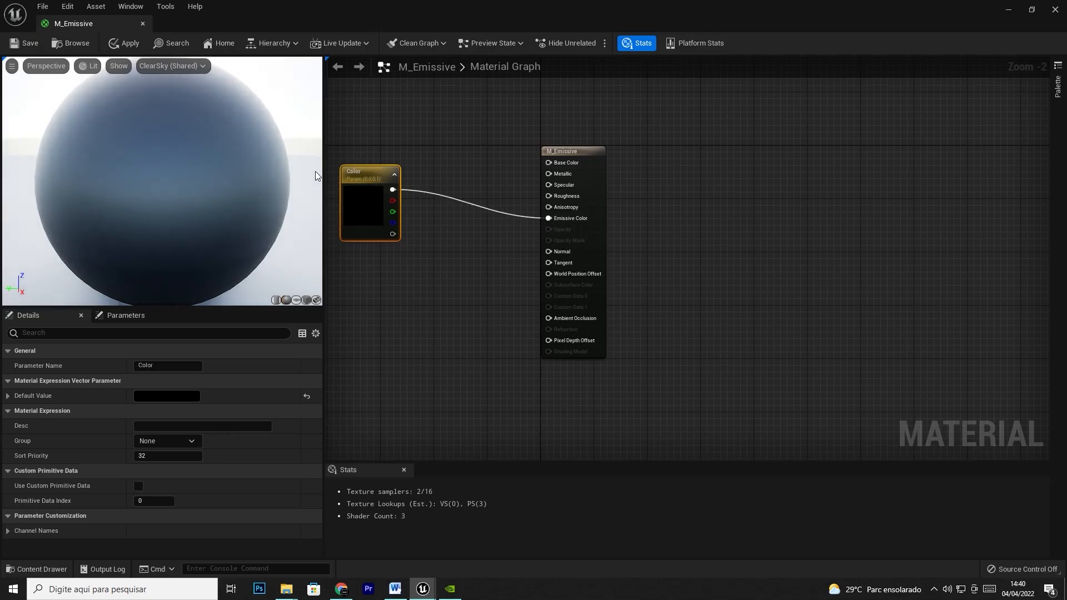
# Insert a Multiply node between the Color parameter and the Emissive Color input of M_Emissive
pyautogui.moveTo(392, 189); pyautogui.dragTo(435, 181)
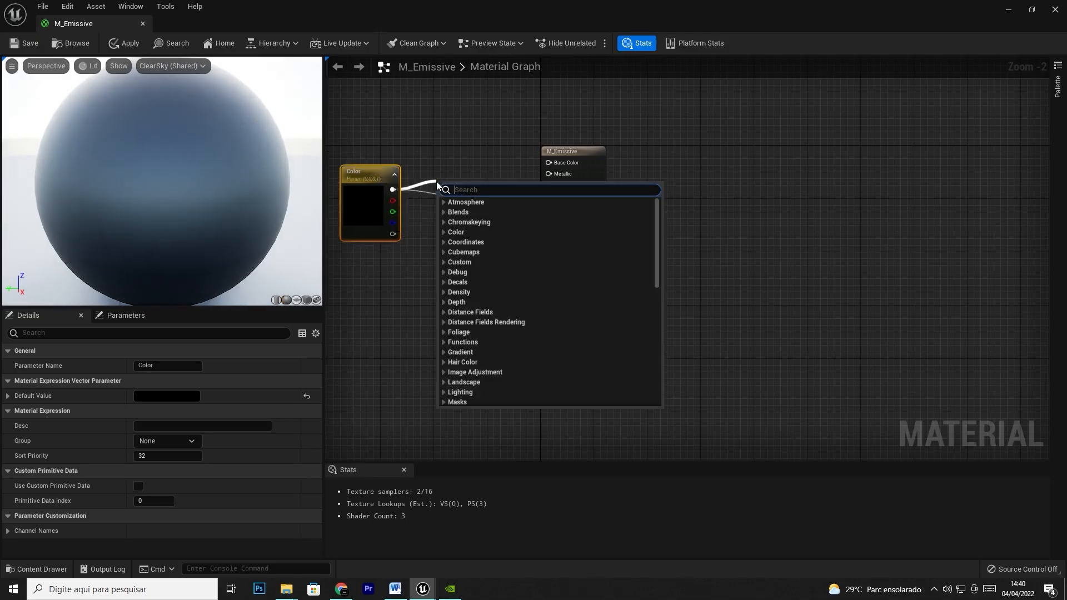
pyautogui.write('mul')
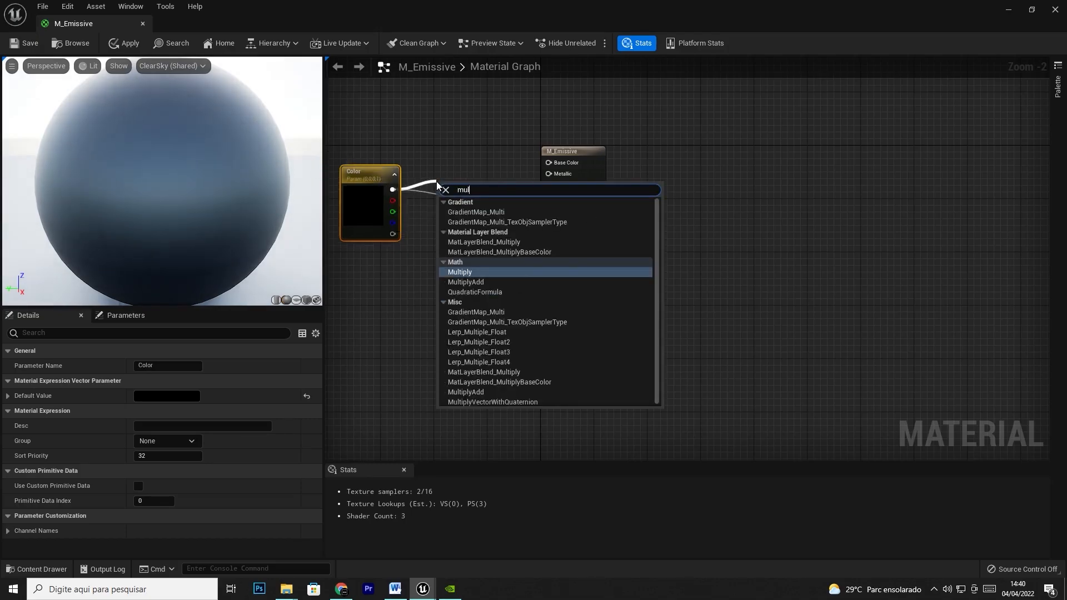
pyautogui.click(462, 272)
# Add a ScalarParameter feeding the Multiply node's B input and place it just below the Color node
pyautogui.moveTo(480, 198); pyautogui.dragTo(389, 285)
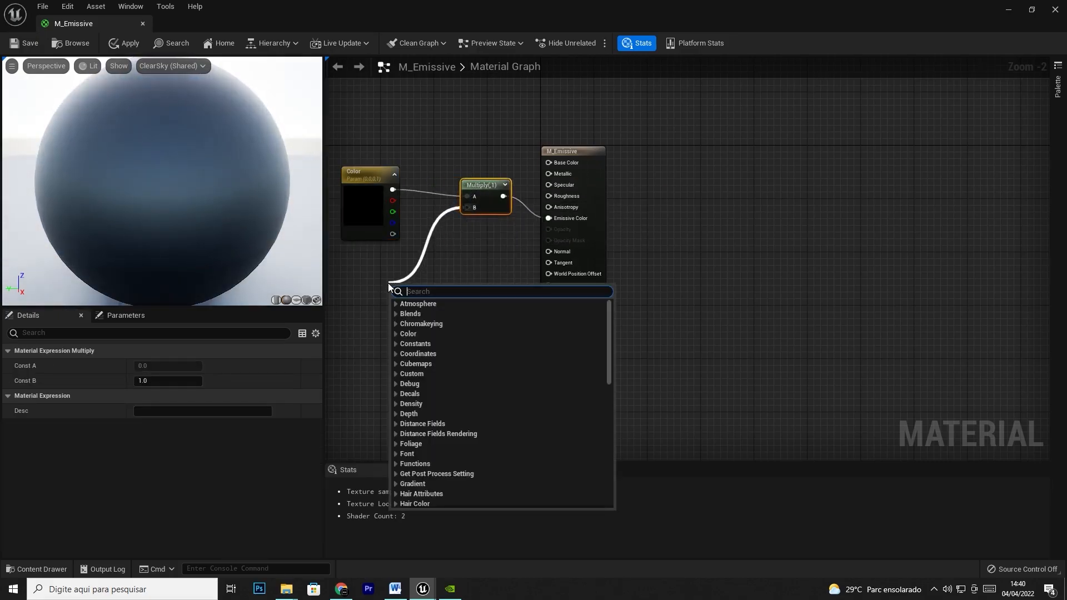
pyautogui.write('scalar')
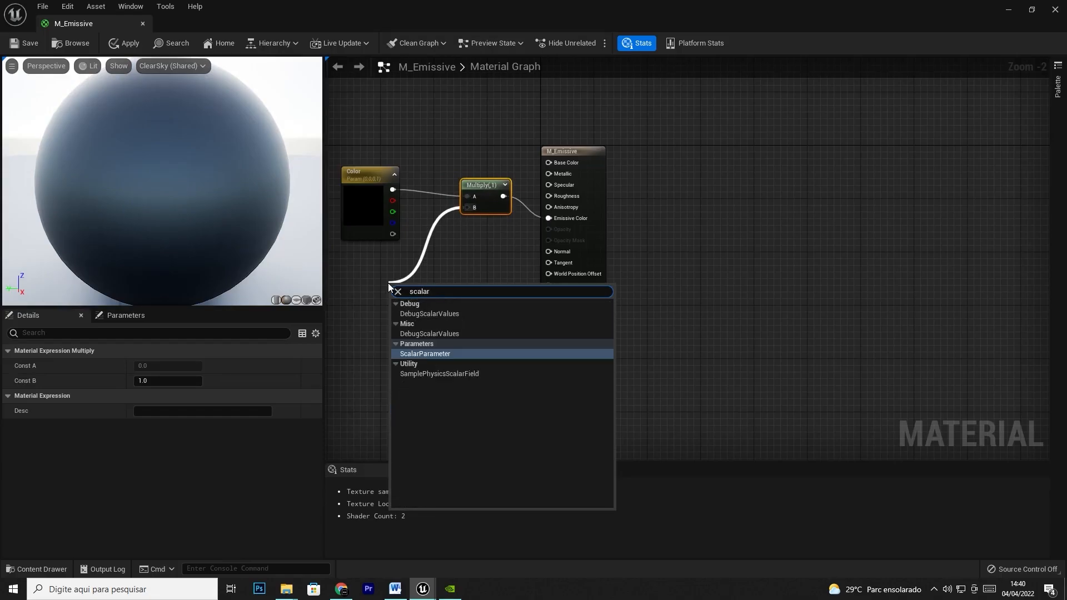
pyautogui.press('Return')
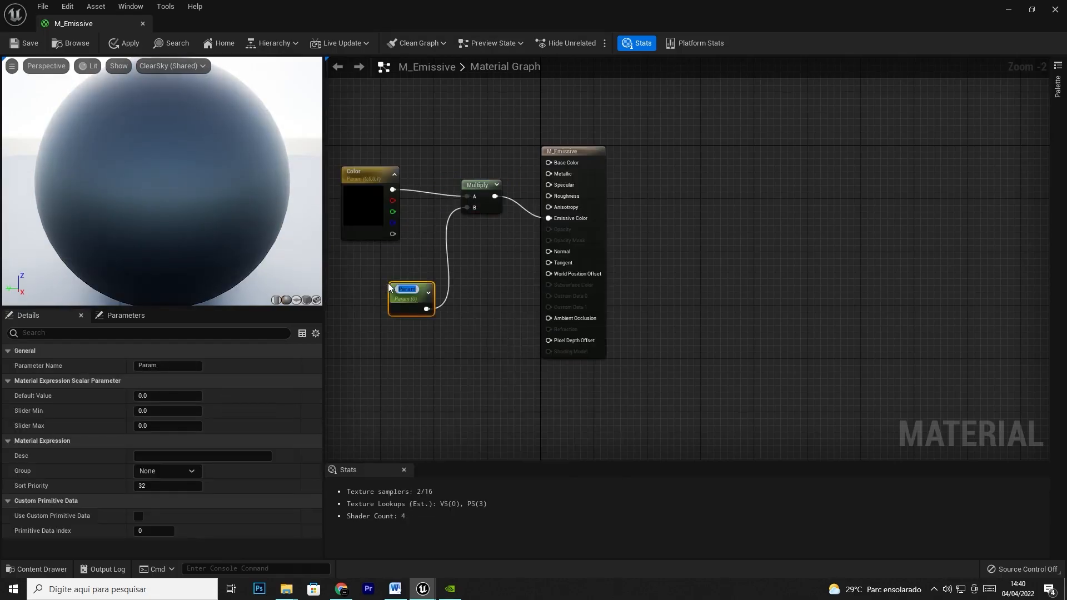
pyautogui.moveTo(407, 301); pyautogui.dragTo(384, 271)
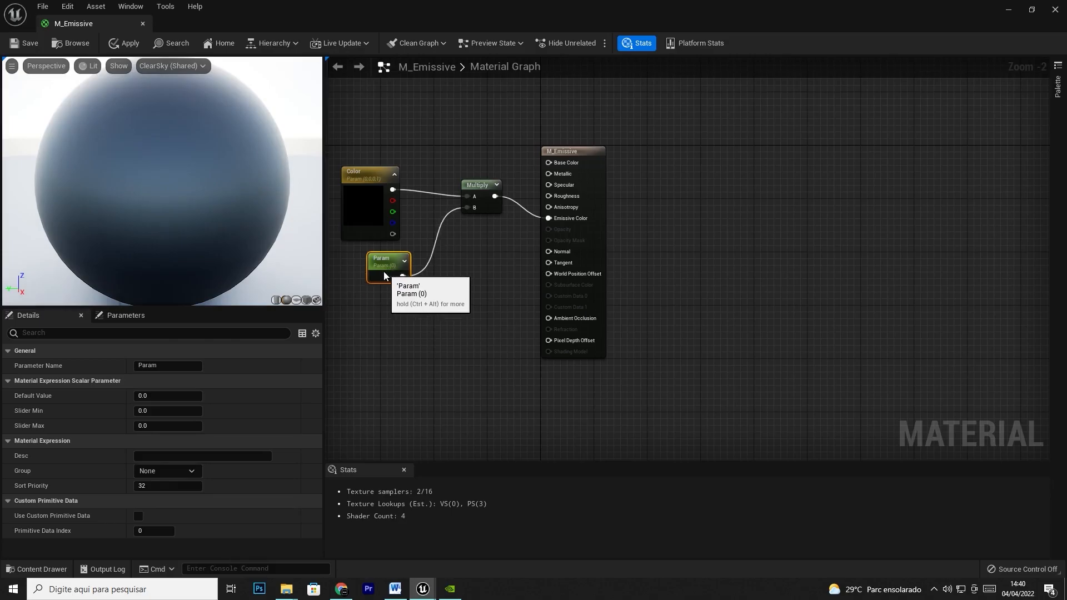
# Name the scalar parameter Color_intensity and set its default value to 1.0
pyautogui.click(167, 364)
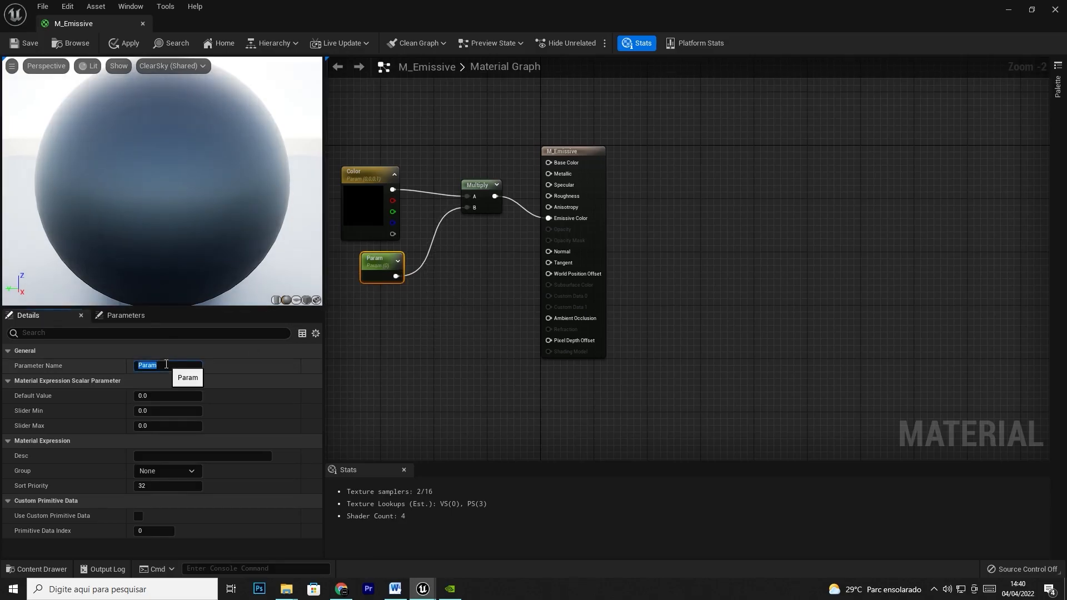
pyautogui.write('C')
pyautogui.write('olor_intensity')
pyautogui.press('Return')
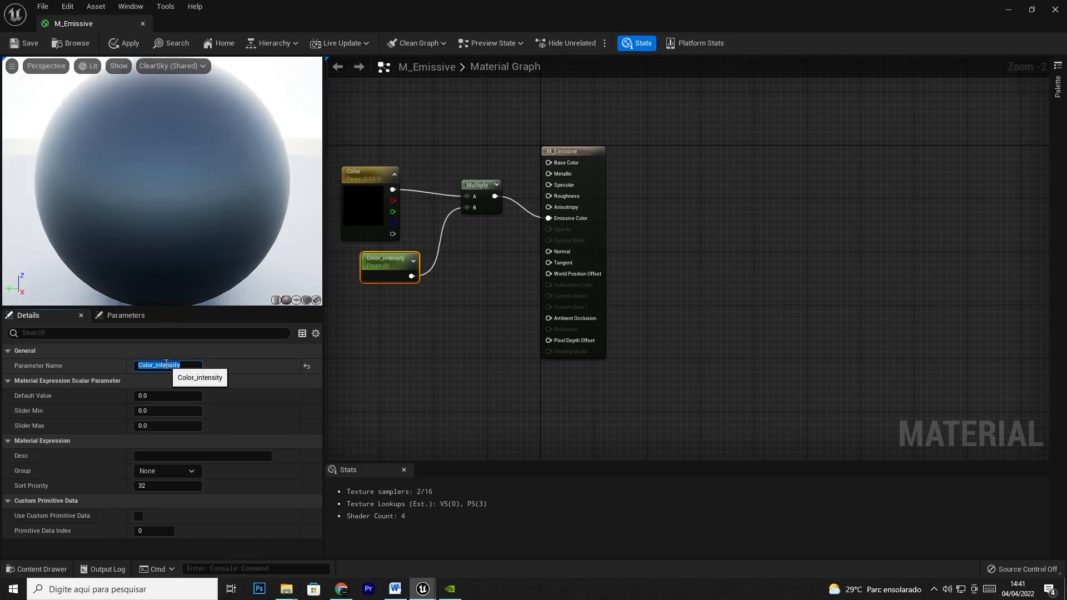
pyautogui.click(144, 396)
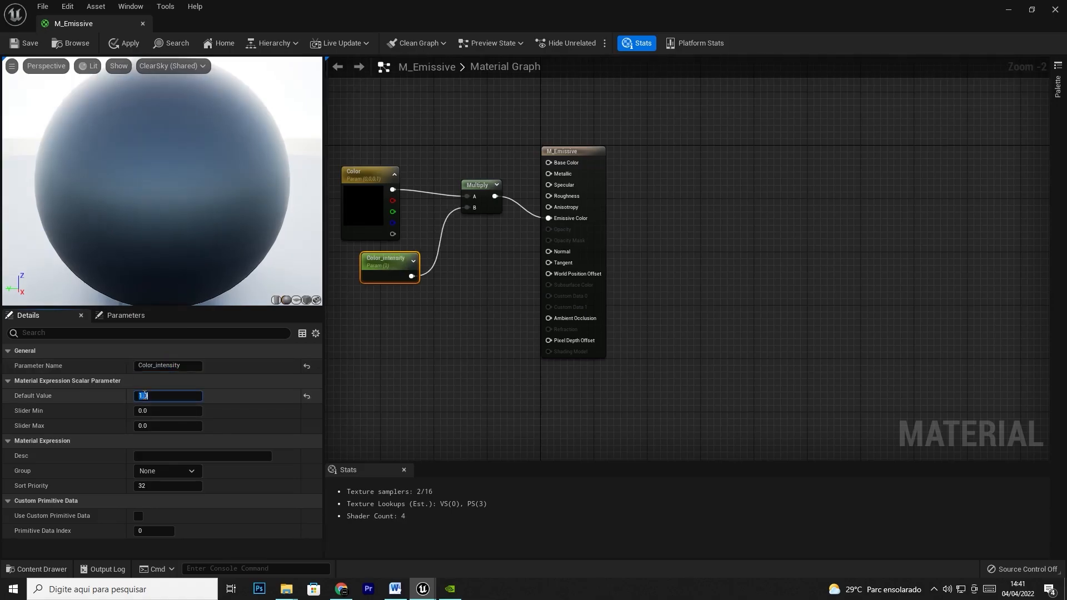
# Set the Color parameter's default to pure red (FF0000FF), apply the changes to M_Emissive and close the material editor
pyautogui.click(364, 188)
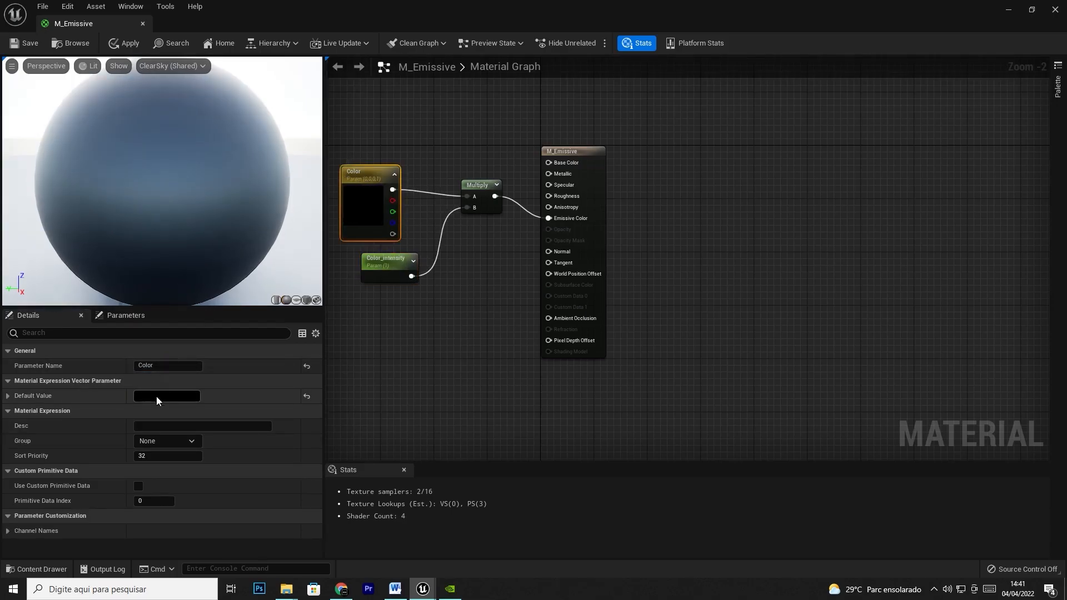
pyautogui.click(155, 395)
pyautogui.moveTo(295, 358); pyautogui.dragTo(299, 324)
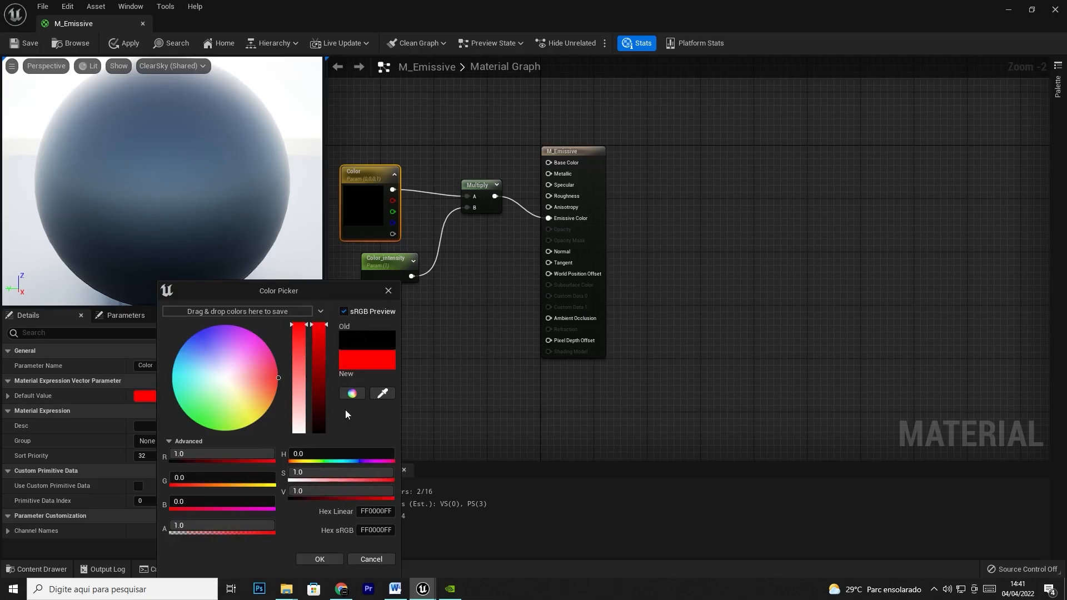
pyautogui.click(320, 559)
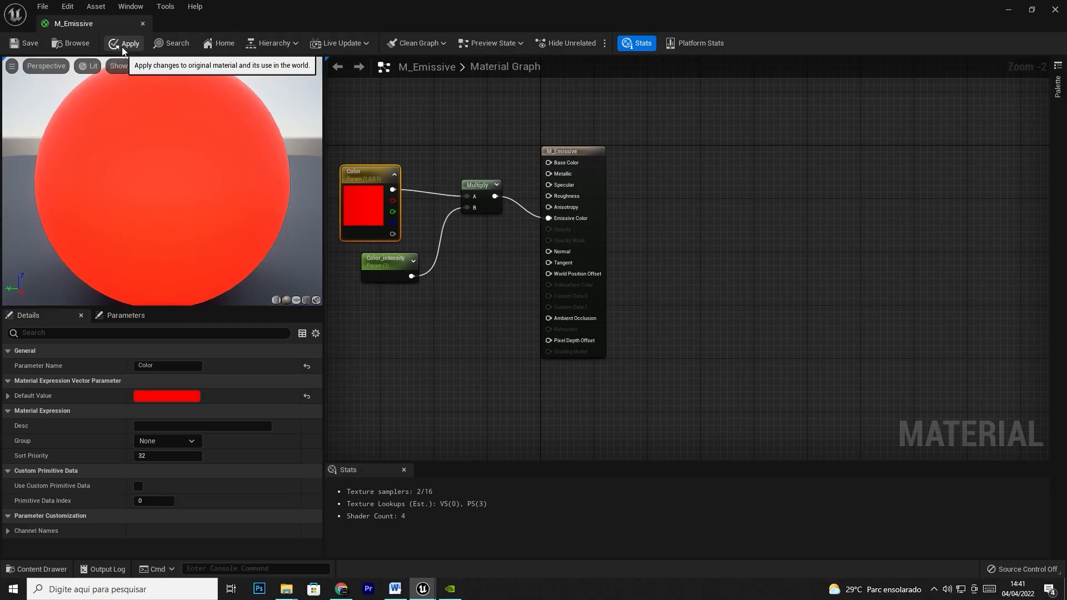
pyautogui.click(125, 48)
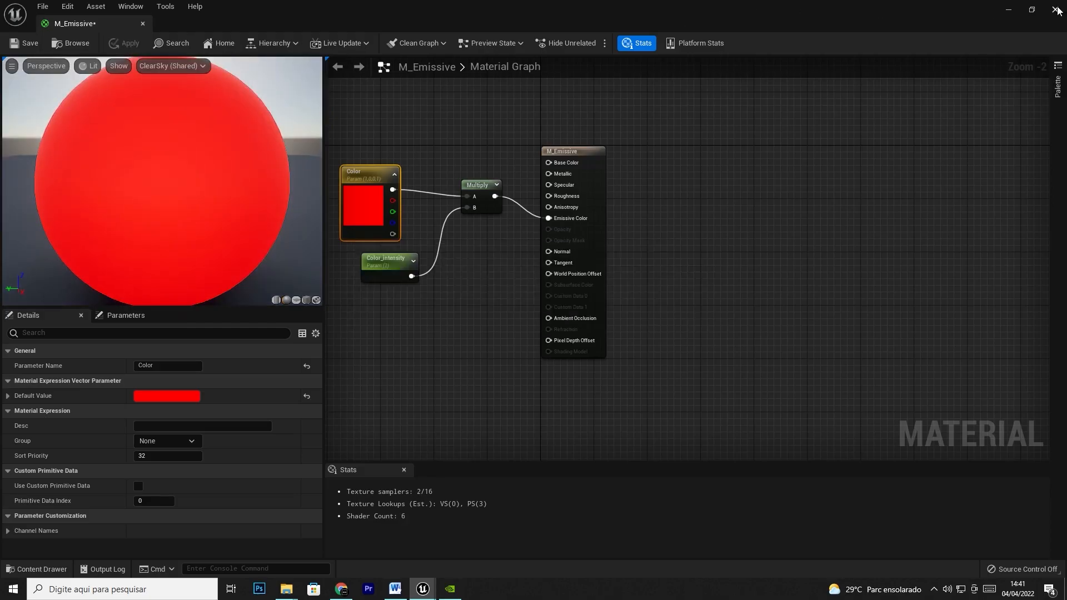
pyautogui.click(1056, 9)
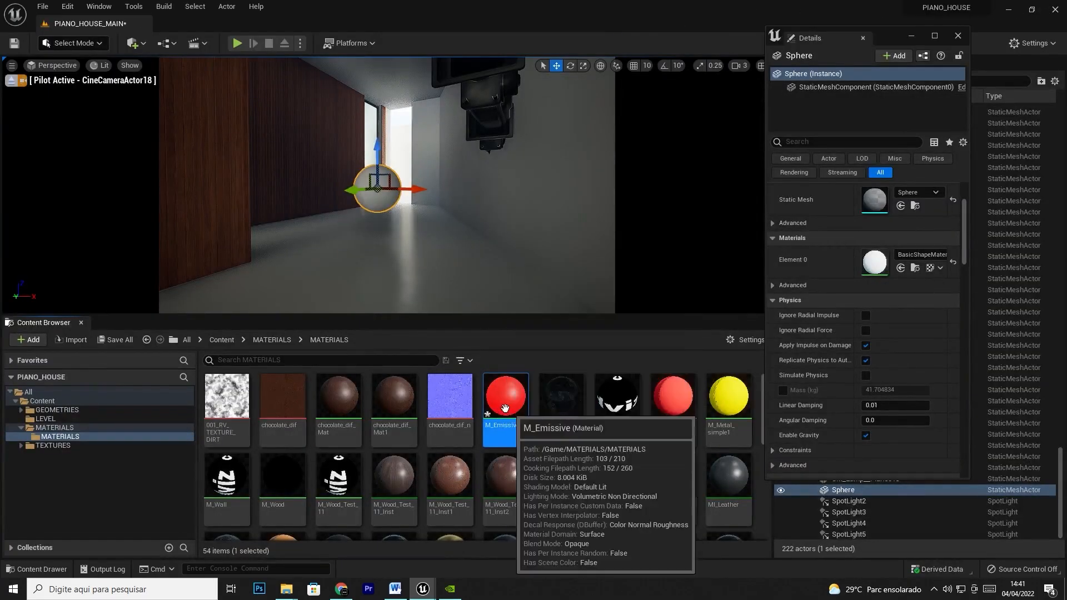
# Create a material instance from M_Emissive
pyautogui.moveTo(508, 405)
pyautogui.mouseDown()
pyautogui.moveTo(525, 410)
pyautogui.moveTo(502, 406)
pyautogui.mouseUp()
pyautogui.click(500, 391)
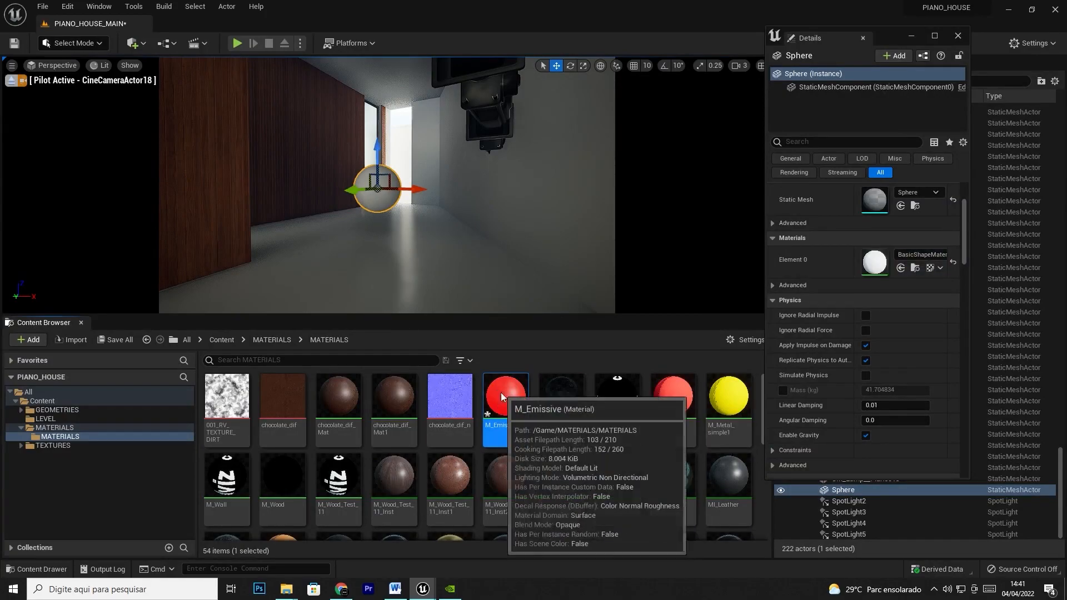
pyautogui.rightClick(500, 392)
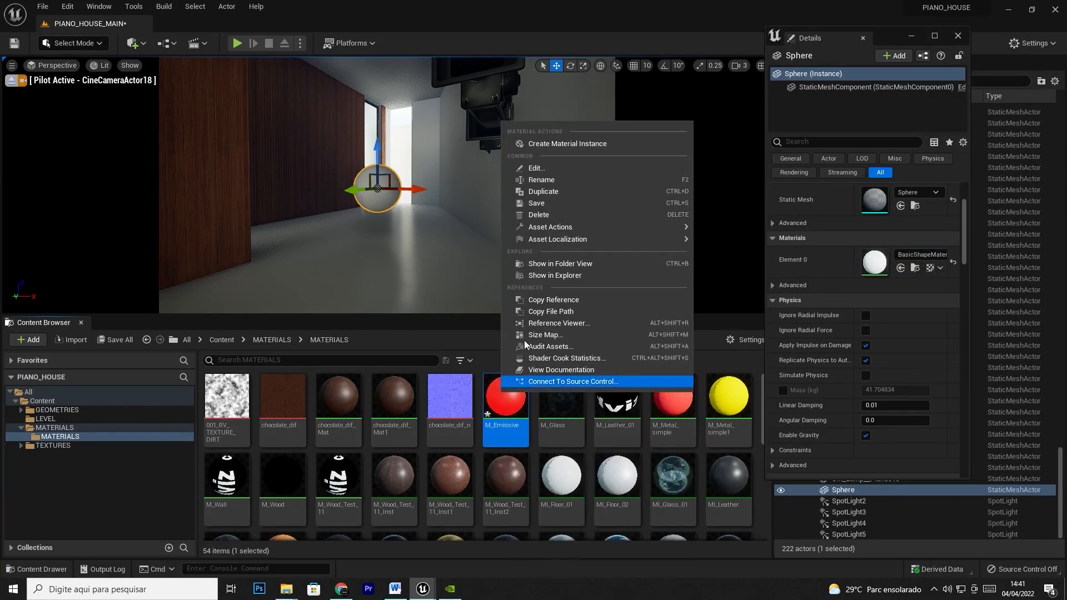
pyautogui.click(558, 146)
pyautogui.press('Return')
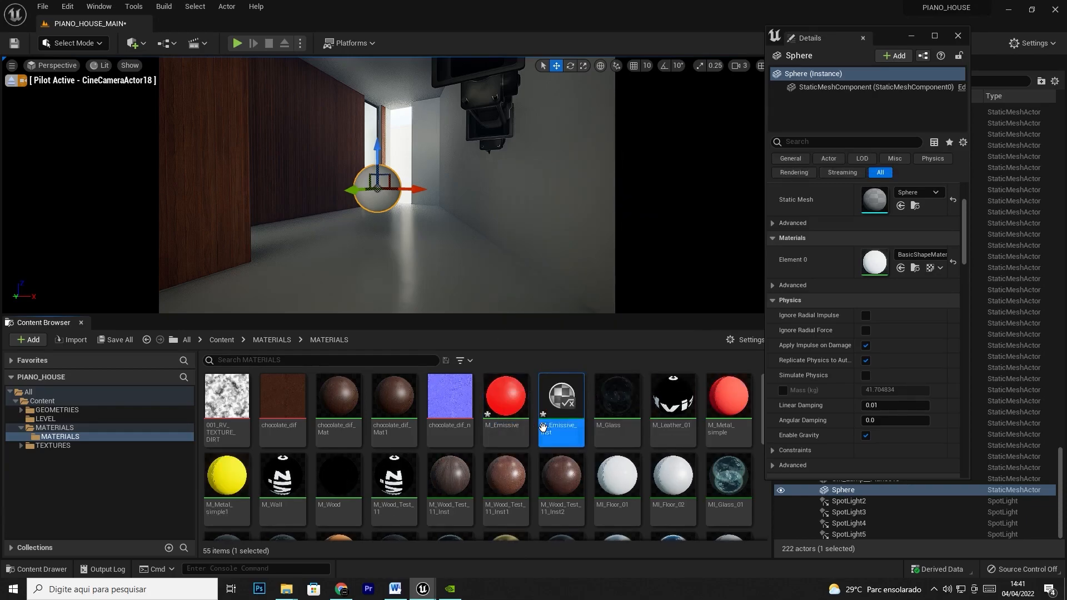
# Rename the new material instance as MI_Emissive_Inst
pyautogui.rightClick(551, 423)
pyautogui.click(589, 215)
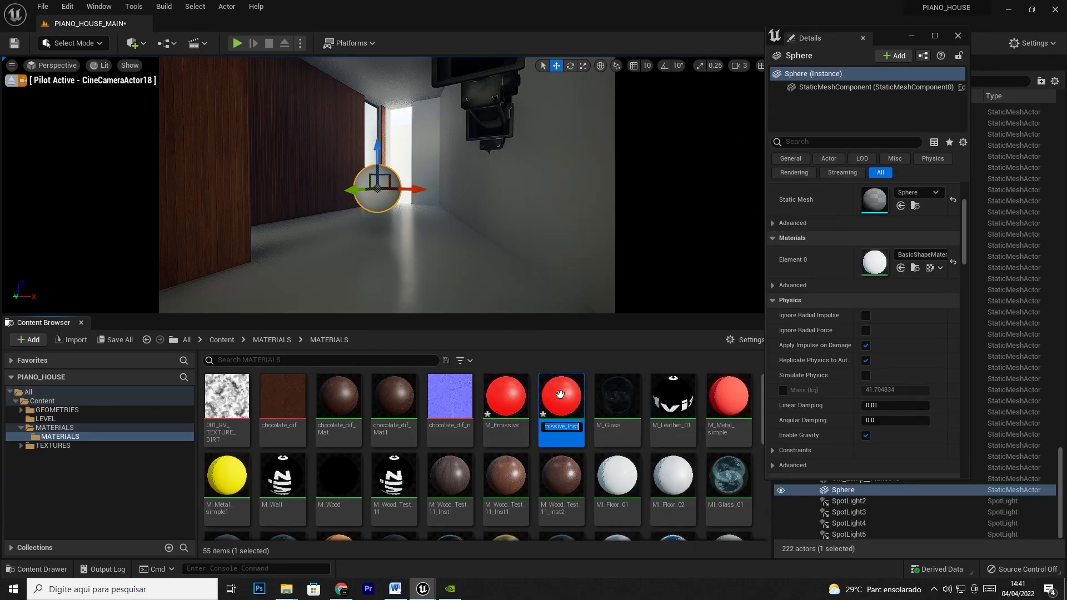
pyautogui.press('Left')
pyautogui.press('Left')
pyautogui.press('Left')
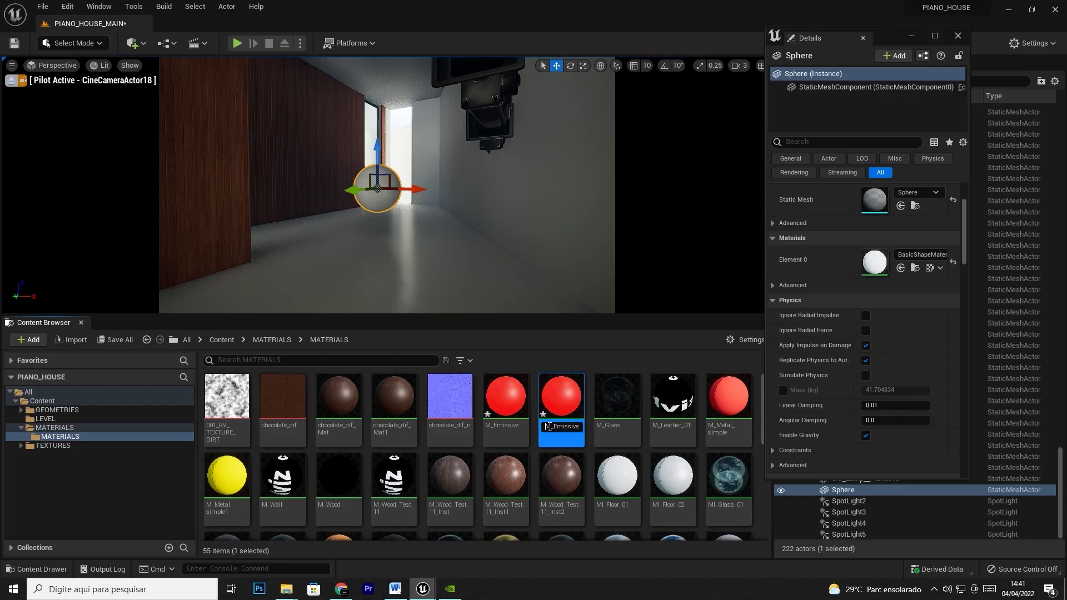
pyautogui.press('Return')
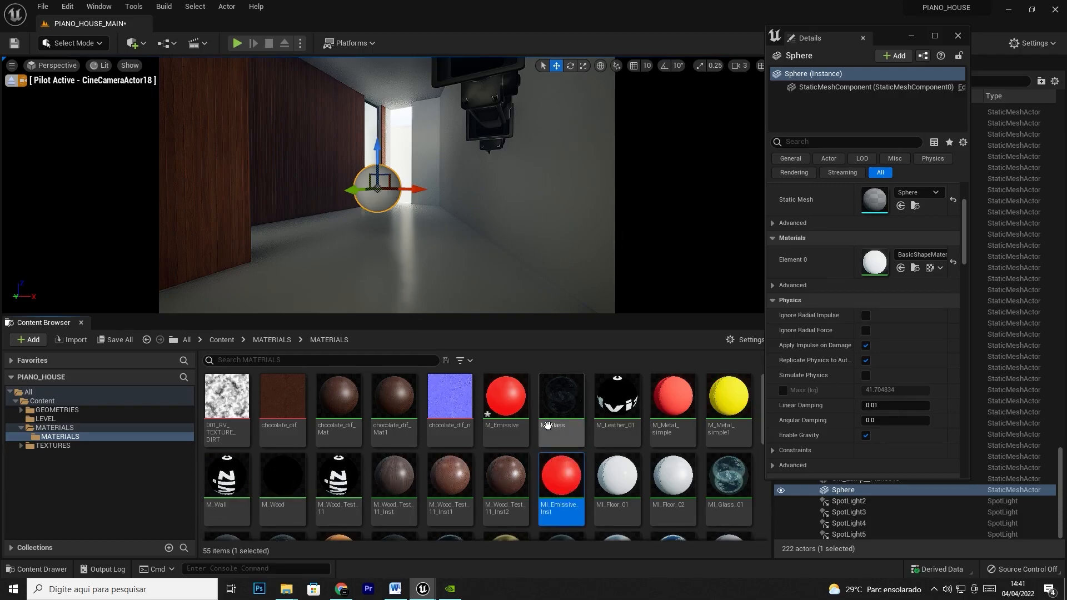
# Assign MI_Emissive_Inst to the sphere and raise the instance's Color_intensity to about 8666
pyautogui.moveTo(561, 475); pyautogui.dragTo(369, 188)
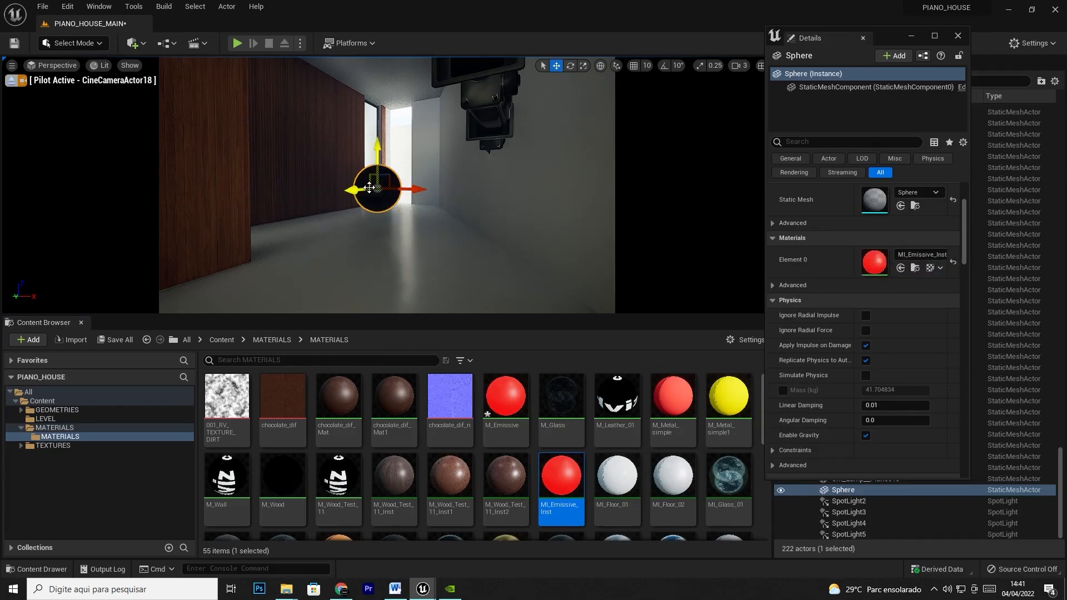
pyautogui.click(747, 192)
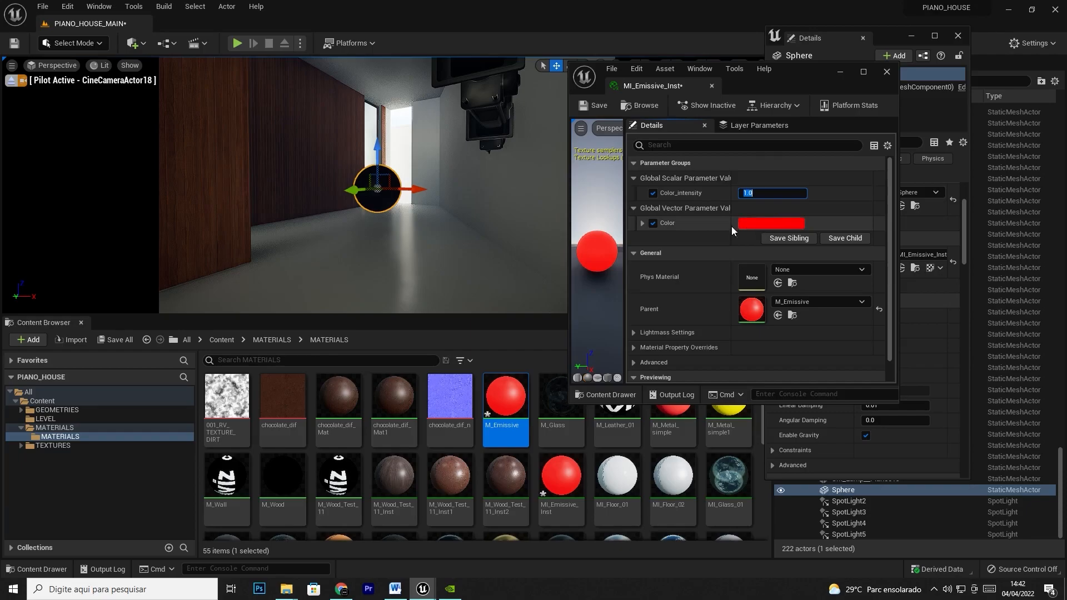
pyautogui.click(753, 194)
pyautogui.moveTo(743, 193); pyautogui.dragTo(873, 193)
pyautogui.click(745, 205)
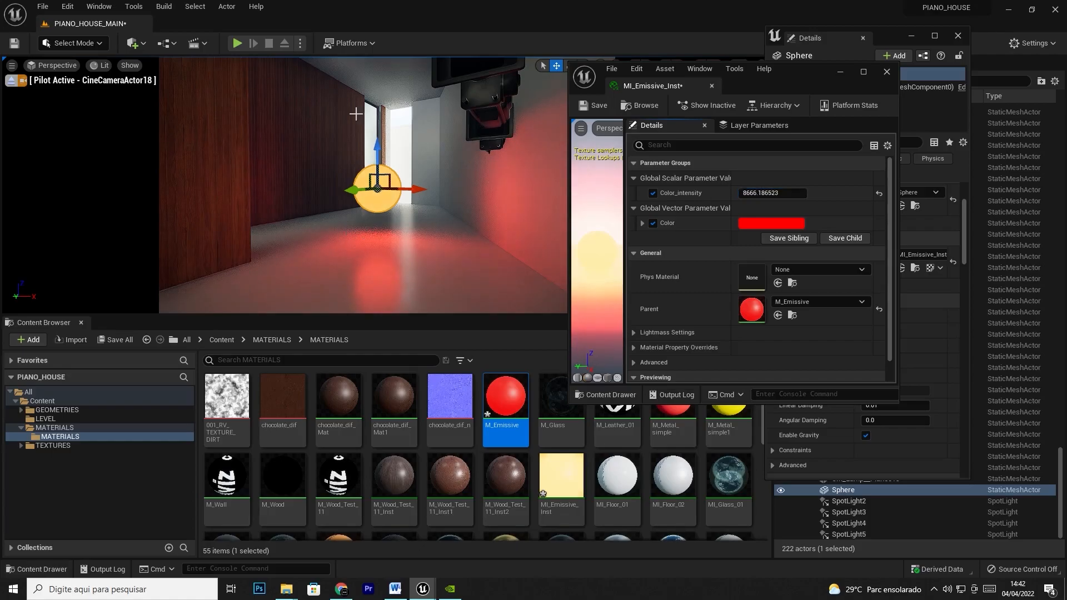
# Move the glowing sphere around the corridor to test how its light falls on the floor and walls
pyautogui.moveTo(378, 186)
pyautogui.mouseDown()
pyautogui.moveTo(357, 156)
pyautogui.moveTo(351, 101)
pyautogui.moveTo(371, 87)
pyautogui.moveTo(410, 113)
pyautogui.moveTo(409, 166)
pyautogui.moveTo(397, 176)
pyautogui.mouseUp()
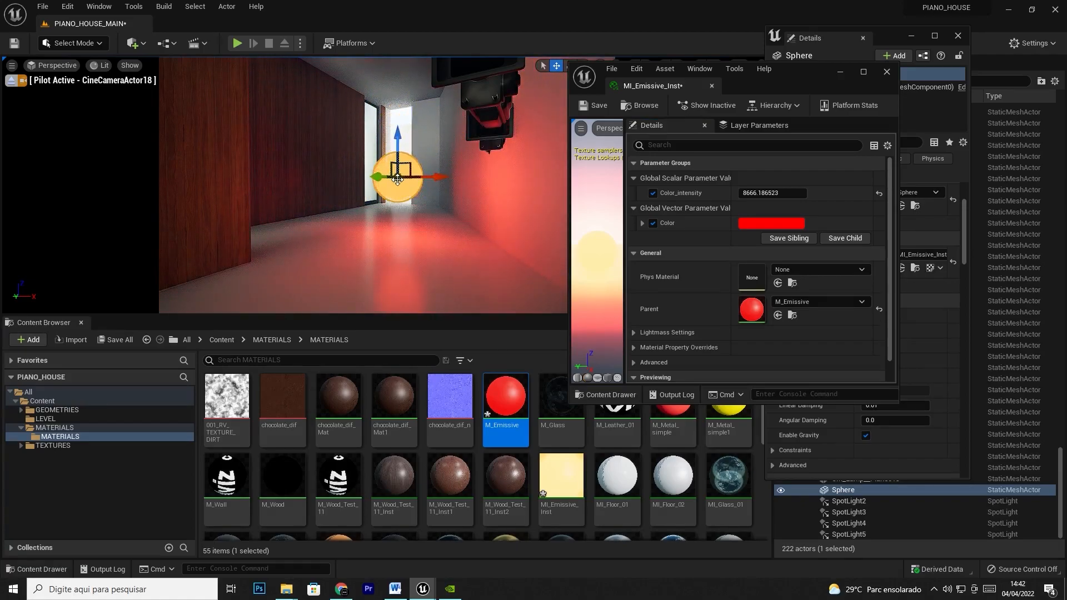
pyautogui.moveTo(385, 188); pyautogui.dragTo(389, 214, button='right')
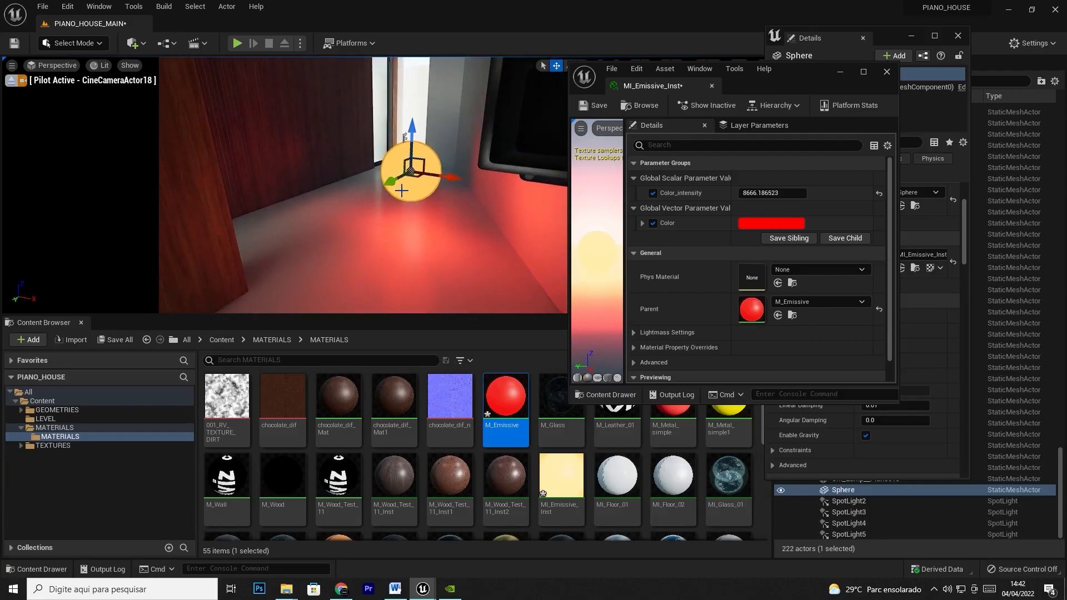
pyautogui.moveTo(418, 177)
pyautogui.mouseDown()
pyautogui.moveTo(402, 144)
pyautogui.moveTo(417, 167)
pyautogui.moveTo(431, 151)
pyautogui.moveTo(390, 164)
pyautogui.moveTo(358, 205)
pyautogui.moveTo(358, 185)
pyautogui.moveTo(426, 178)
pyautogui.mouseUp()
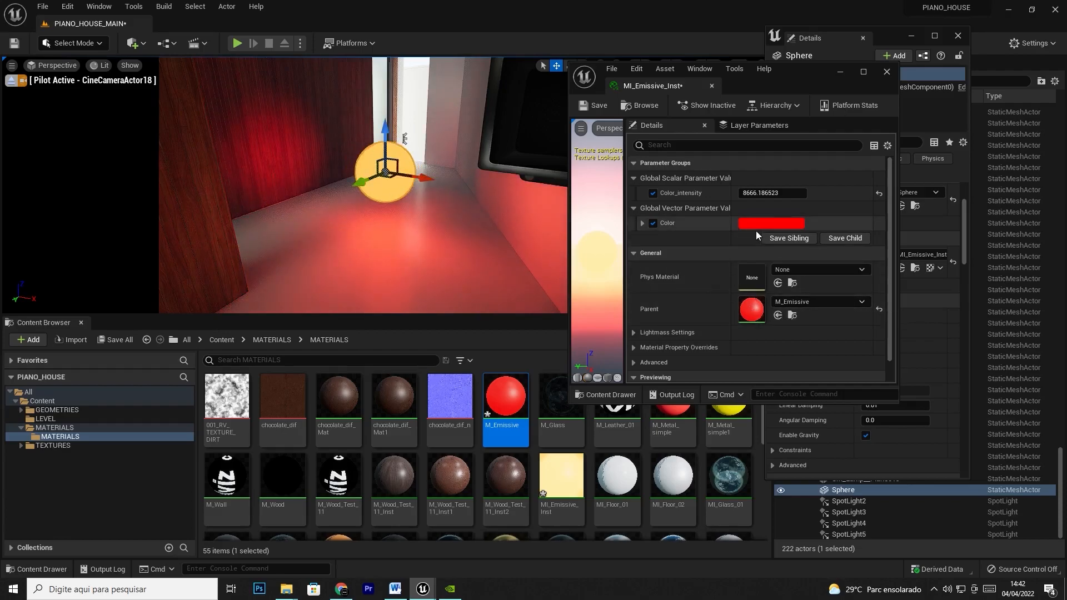
# Change MI_Emissive_Inst's Color to a saturated blue (sRGB 009CFFFF) and lower its Color_intensity to about 2878
pyautogui.click(760, 223)
pyautogui.moveTo(832, 317); pyautogui.dragTo(797, 294)
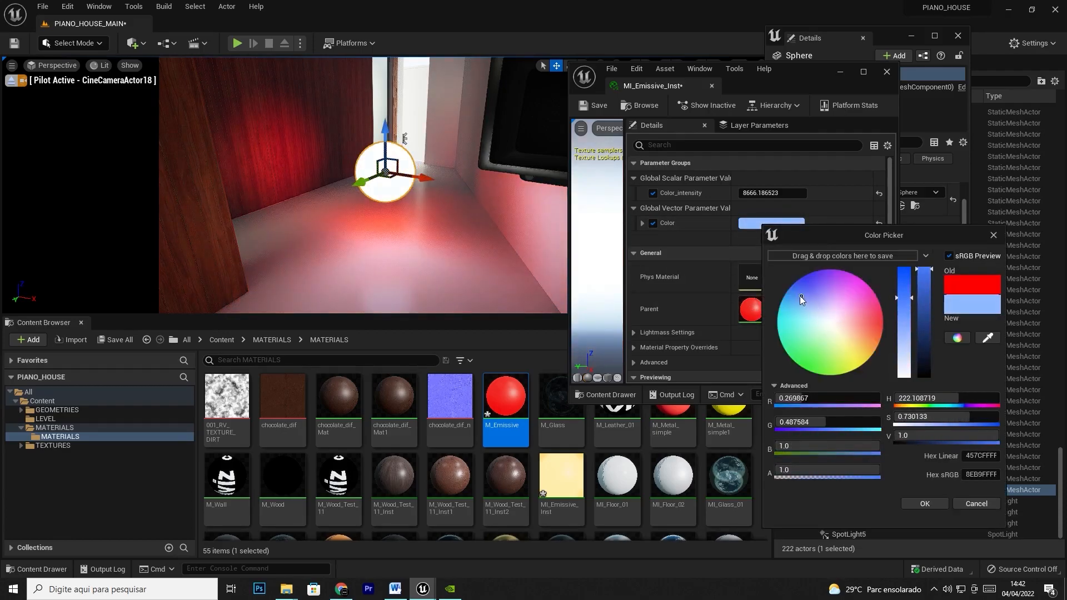
pyautogui.moveTo(907, 280); pyautogui.dragTo(905, 268)
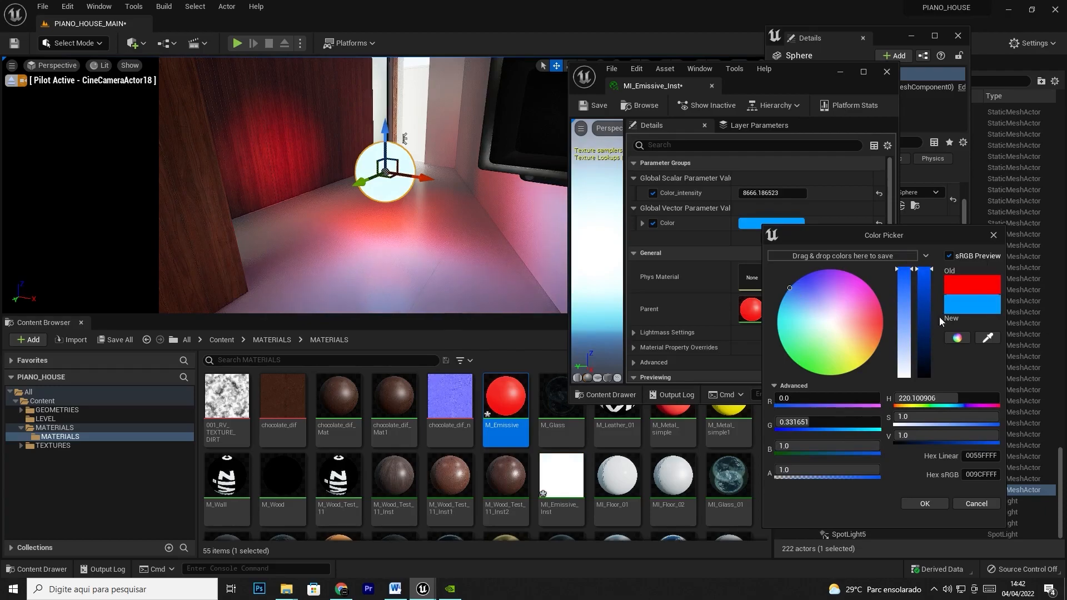
pyautogui.click(926, 503)
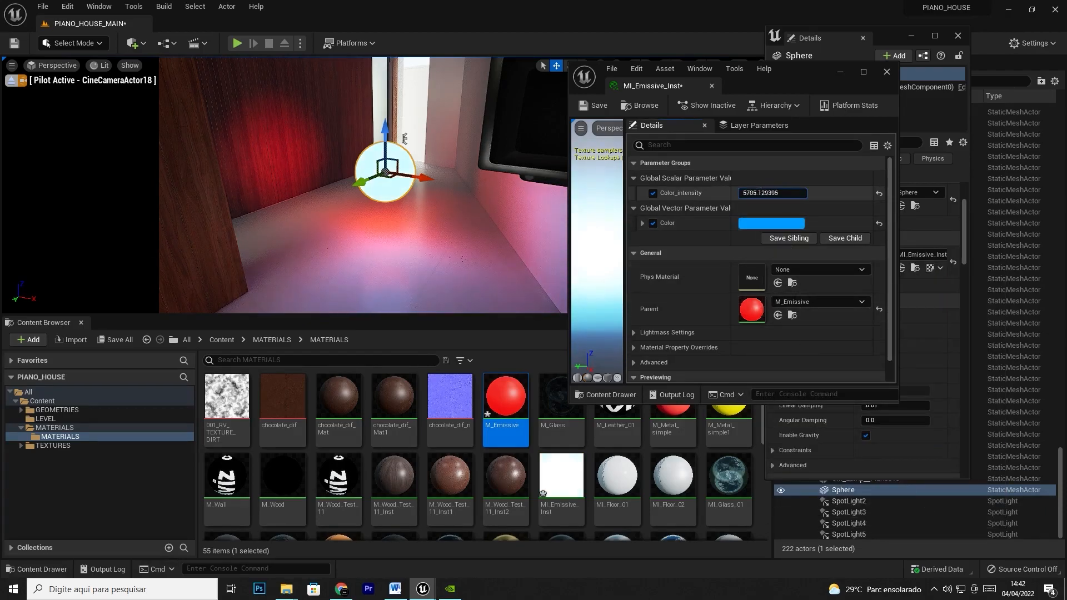
pyautogui.moveTo(773, 193); pyautogui.dragTo(755, 193)
# Place a copy of the sphere beside the original and duplicate the MI_Emissive_Inst material instance
pyautogui.moveTo(391, 177); pyautogui.dragTo(446, 185)
pyautogui.rightClick(497, 399)
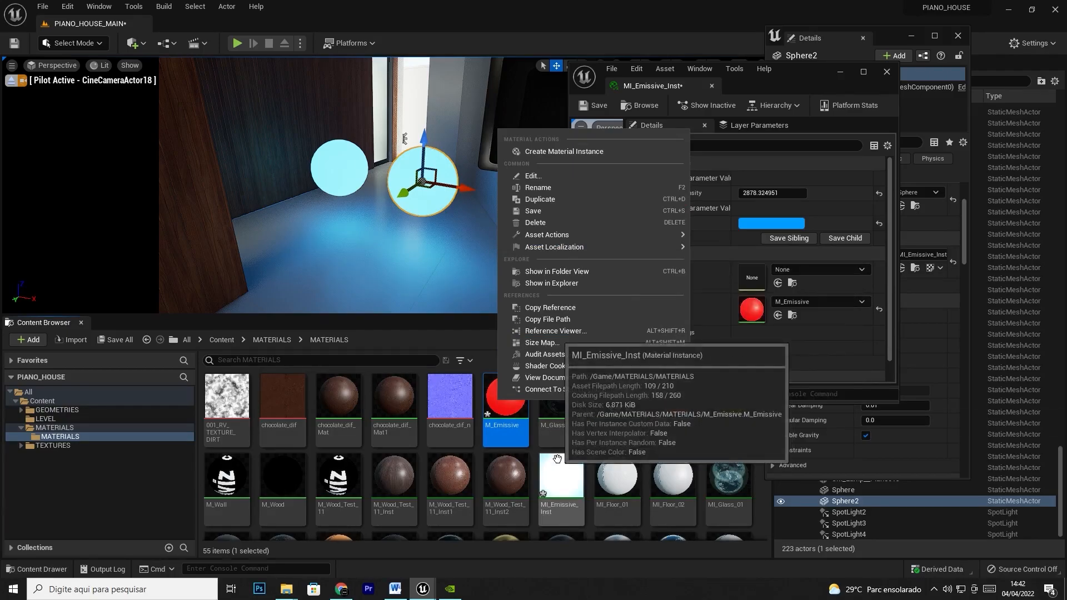
pyautogui.click(562, 477)
pyautogui.rightClick(563, 476)
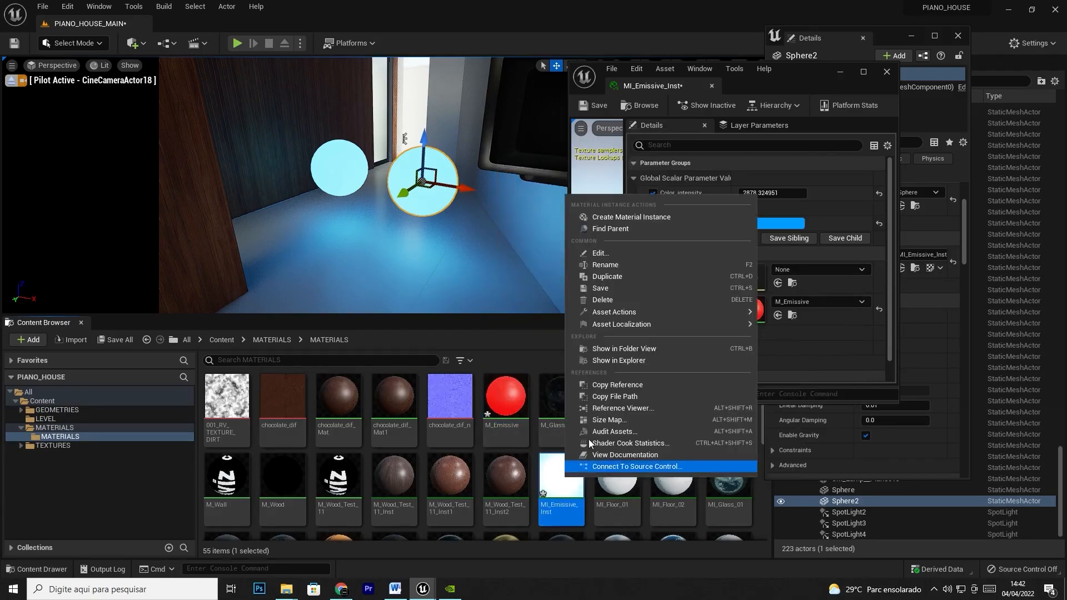
pyautogui.click(625, 284)
pyautogui.press('Return')
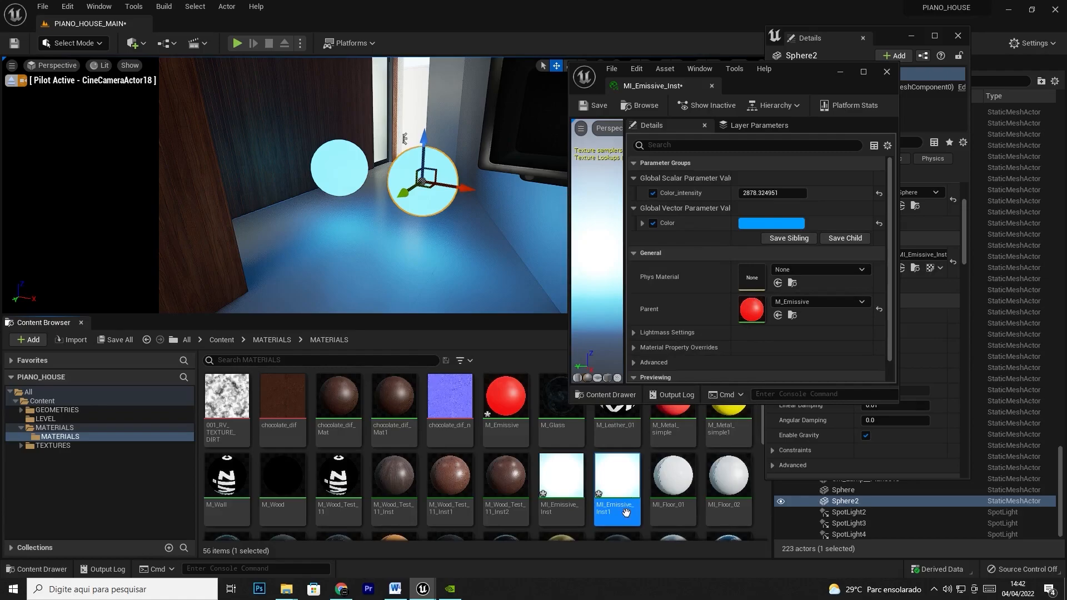
# Open the duplicated material instance and set its Color to pure red (FF0000FF)
pyautogui.doubleClick(619, 482)
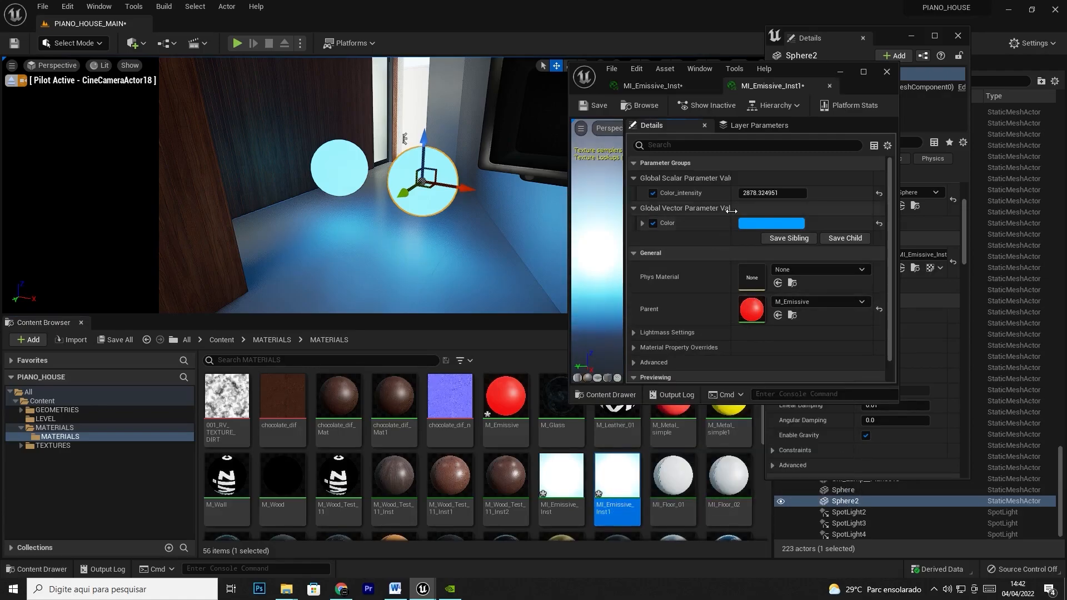
pyautogui.click(759, 223)
pyautogui.moveTo(828, 322); pyautogui.dragTo(900, 321)
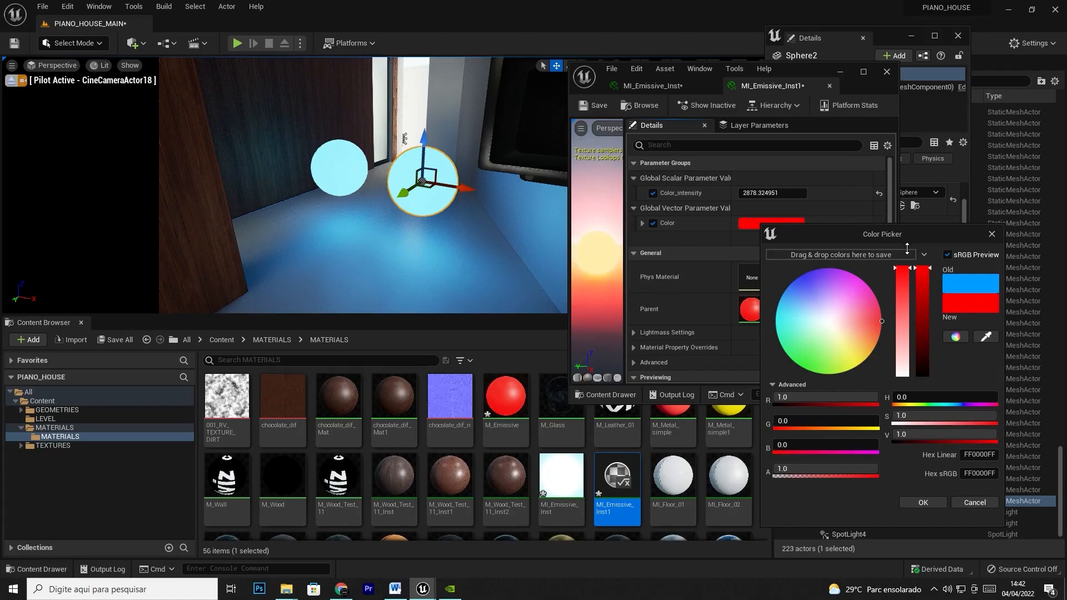
pyautogui.click(919, 500)
# Assign the red material instance MI_Emissive_Inst1 to the second sphere and move that sphere closer to the floor
pyautogui.moveTo(617, 478); pyautogui.dragTo(412, 279)
pyautogui.click(406, 210)
pyautogui.click(430, 186)
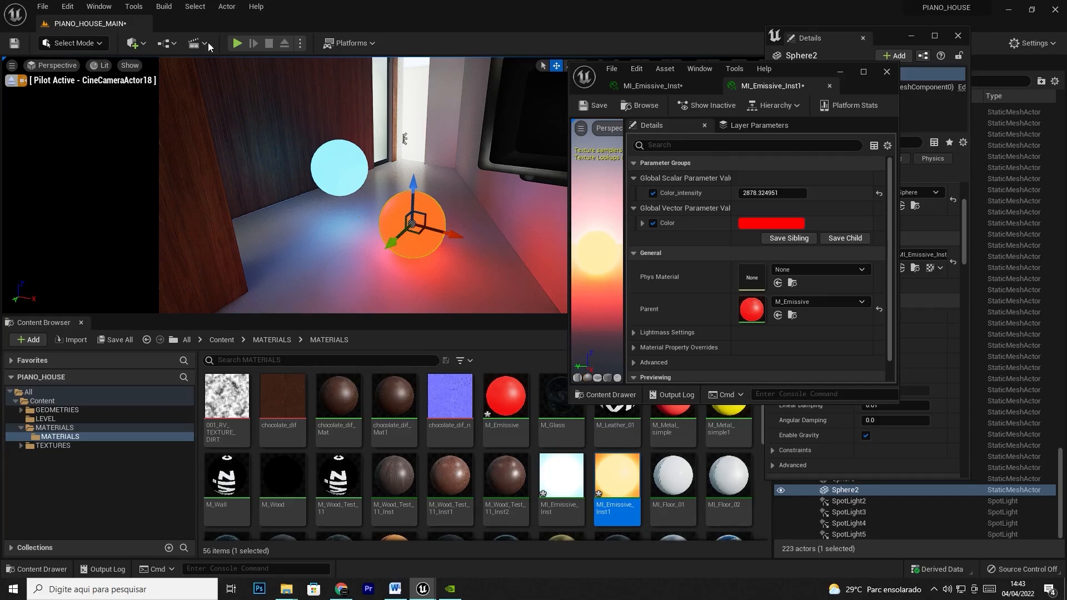
# Add a Spot Light to the room and move it near the blue sphere, about X 2060, Y -601, Z -163
pyautogui.click(134, 44)
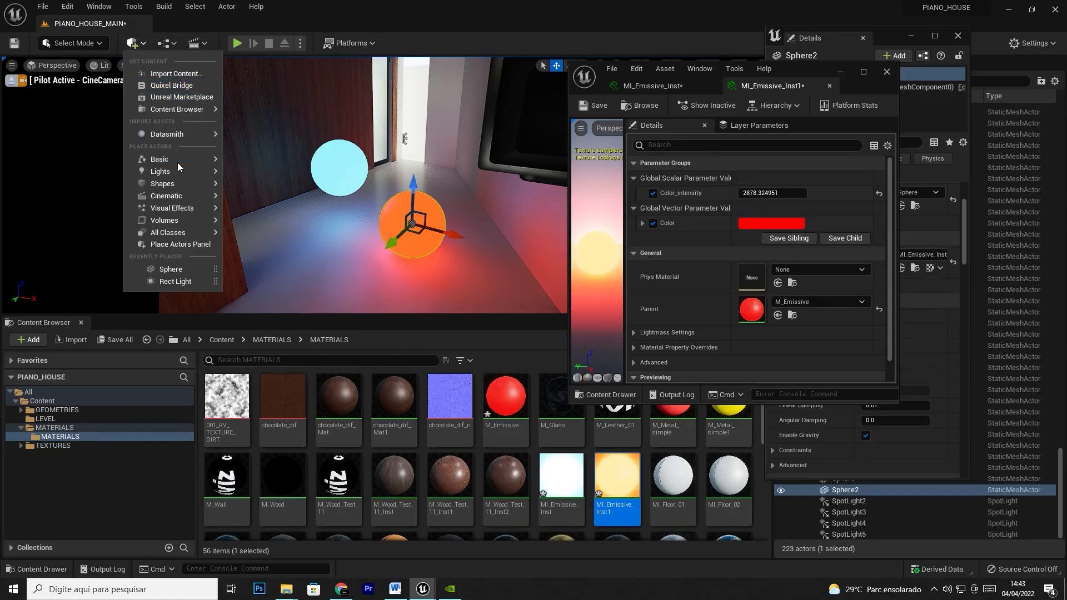
pyautogui.moveTo(179, 171)
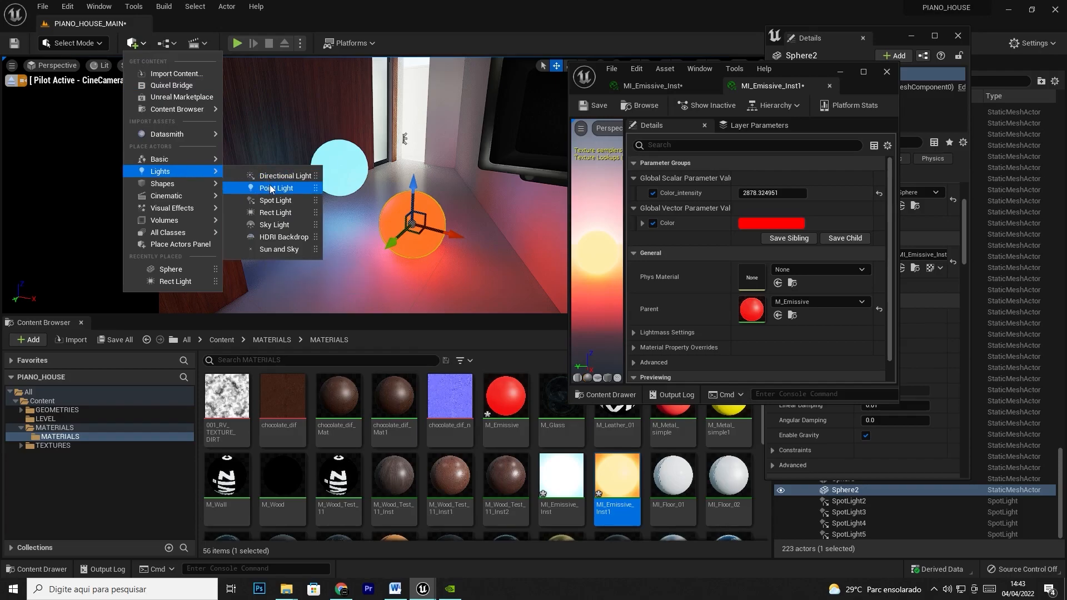
pyautogui.click(276, 200)
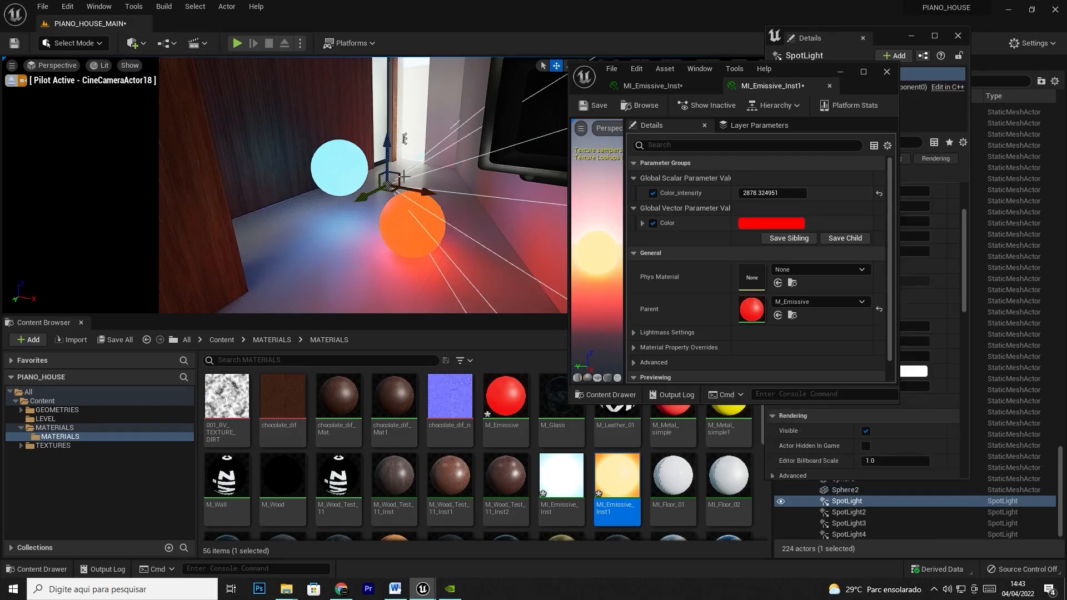
pyautogui.moveTo(388, 175); pyautogui.dragTo(333, 165)
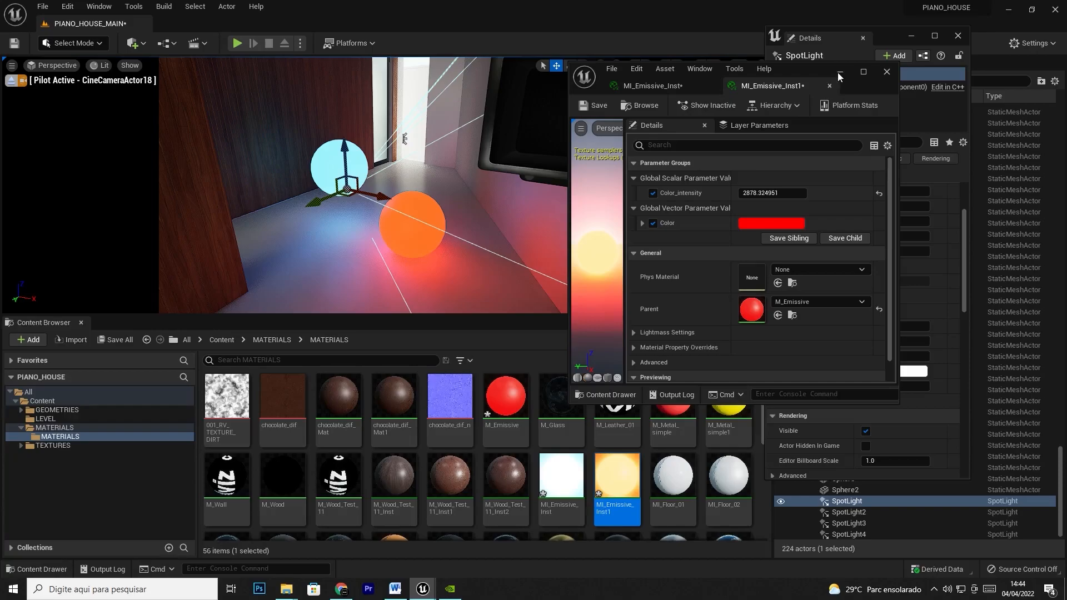
# Clear the material editor out of view and set the spot light's Intensity to 10000 cd
pyautogui.click(840, 72)
pyautogui.moveTo(965, 264); pyautogui.dragTo(965, 208)
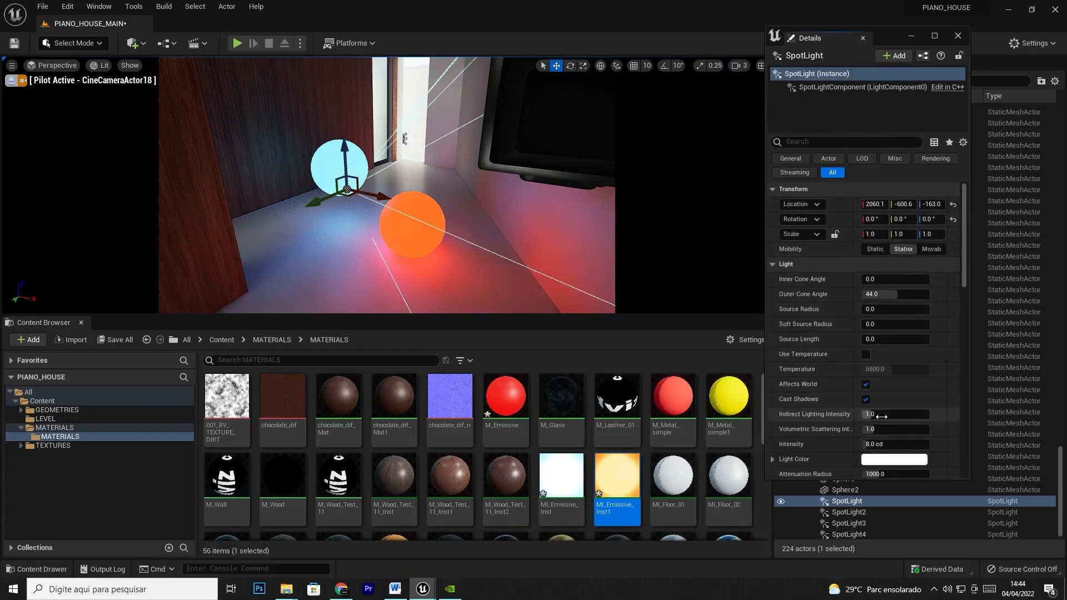
pyautogui.click(930, 418)
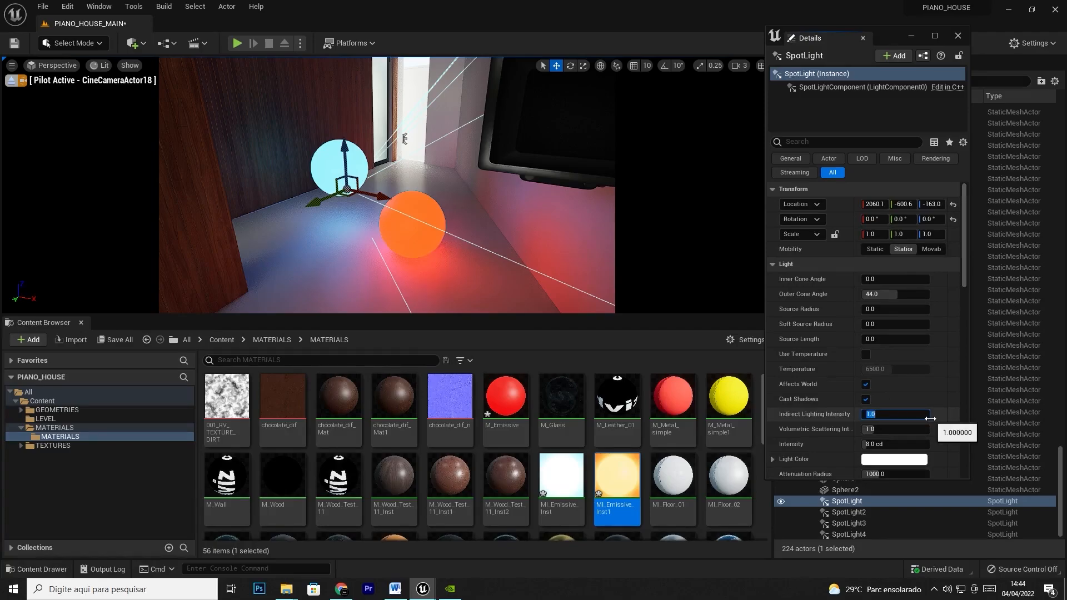
pyautogui.write('10000')
pyautogui.press('Return')
pyautogui.write('1')
pyautogui.press('Return')
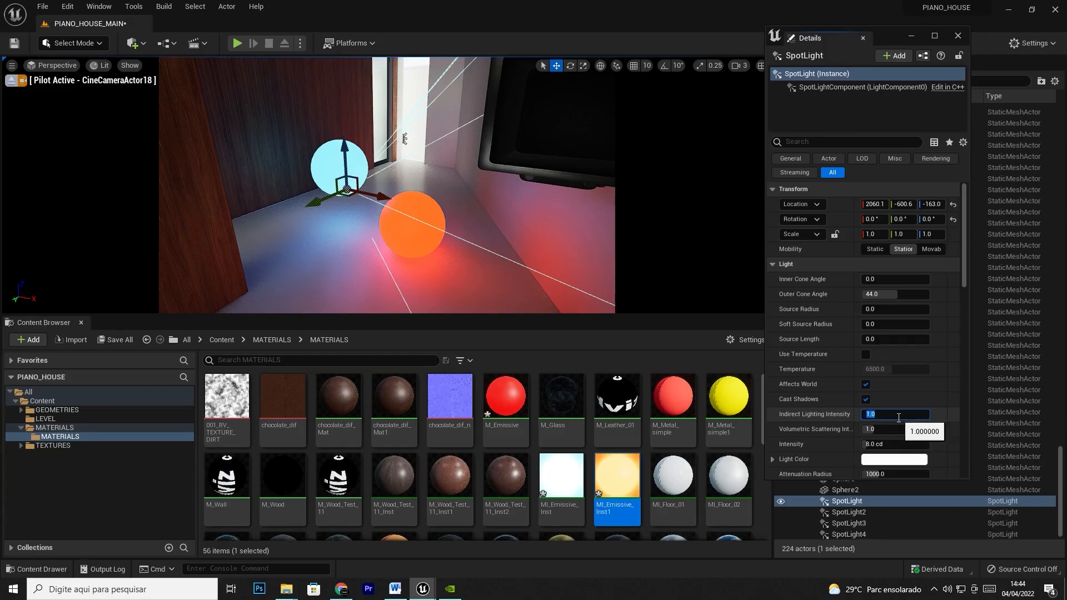
pyautogui.click(885, 445)
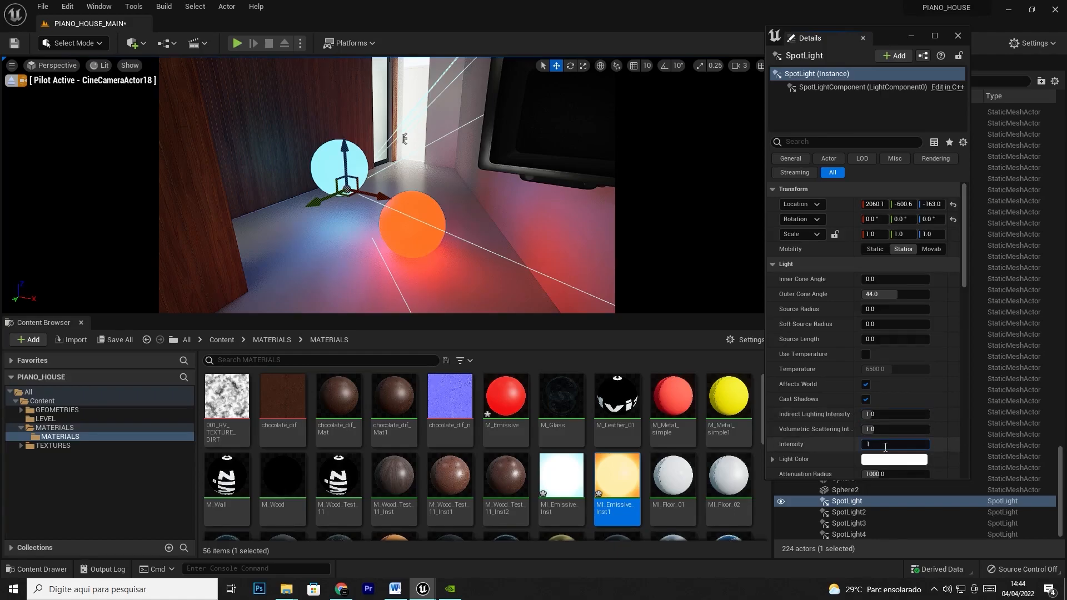
pyautogui.write('10000')
pyautogui.press('Return')
# Reposition the spot light beside the blue sphere, at about X 2294, Y -315, Z -52, keeping its rotation at zero
pyautogui.moveTo(343, 184); pyautogui.dragTo(461, 160)
pyautogui.moveTo(390, 146); pyautogui.dragTo(392, 120)
pyautogui.press('g')
pyautogui.press('g')
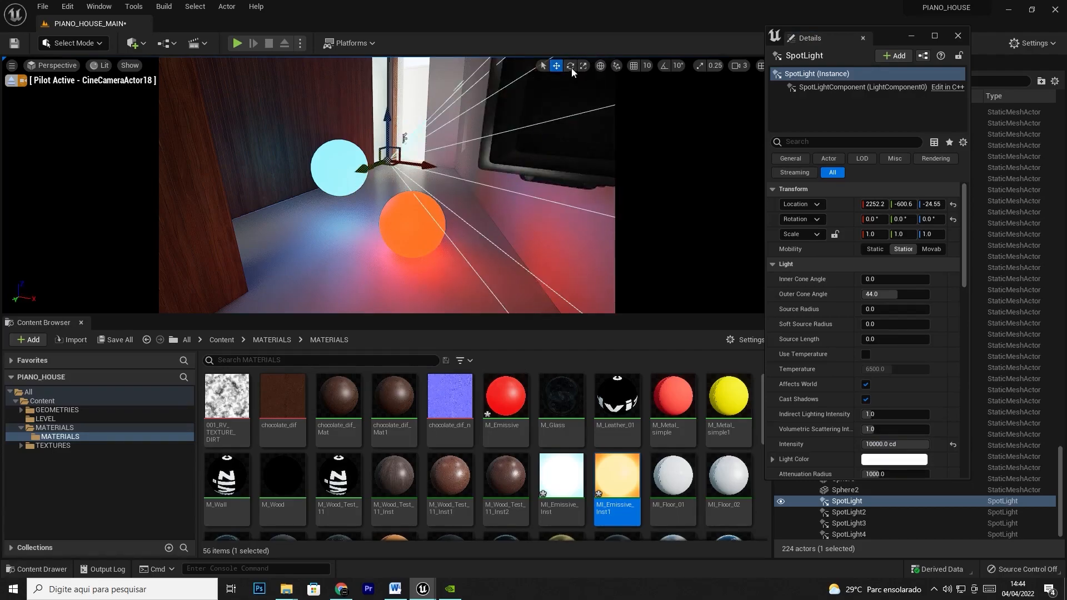
pyautogui.press('e')
pyautogui.moveTo(412, 102); pyautogui.dragTo(406, 237)
pyautogui.hotkey('ctrl', 'z')
pyautogui.click(556, 66)
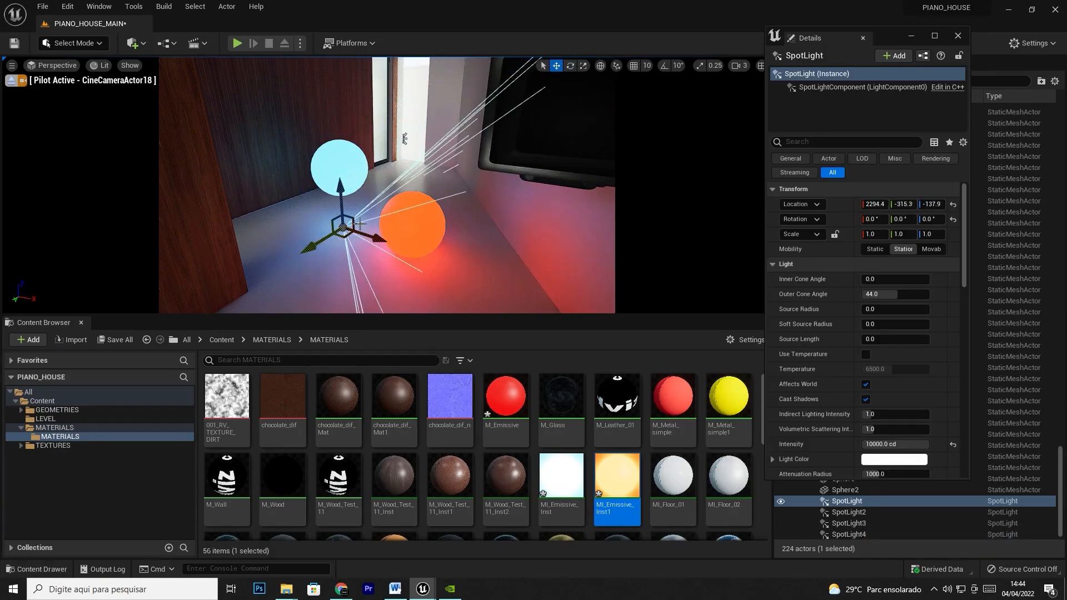
pyautogui.moveTo(338, 201); pyautogui.dragTo(338, 172)
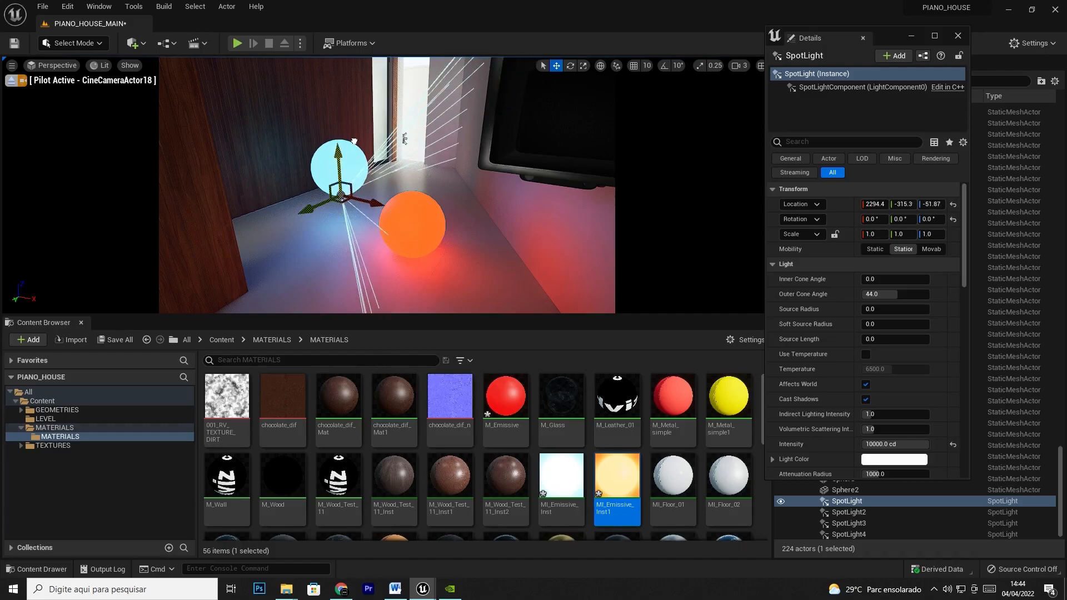
# Move the spot light to about X 2450, Y -120, Z 53 and aim it at the floor, rotated about -98.9°, -75.1°, 8.6°
pyautogui.click(570, 66)
pyautogui.moveTo(397, 207); pyautogui.dragTo(424, 127)
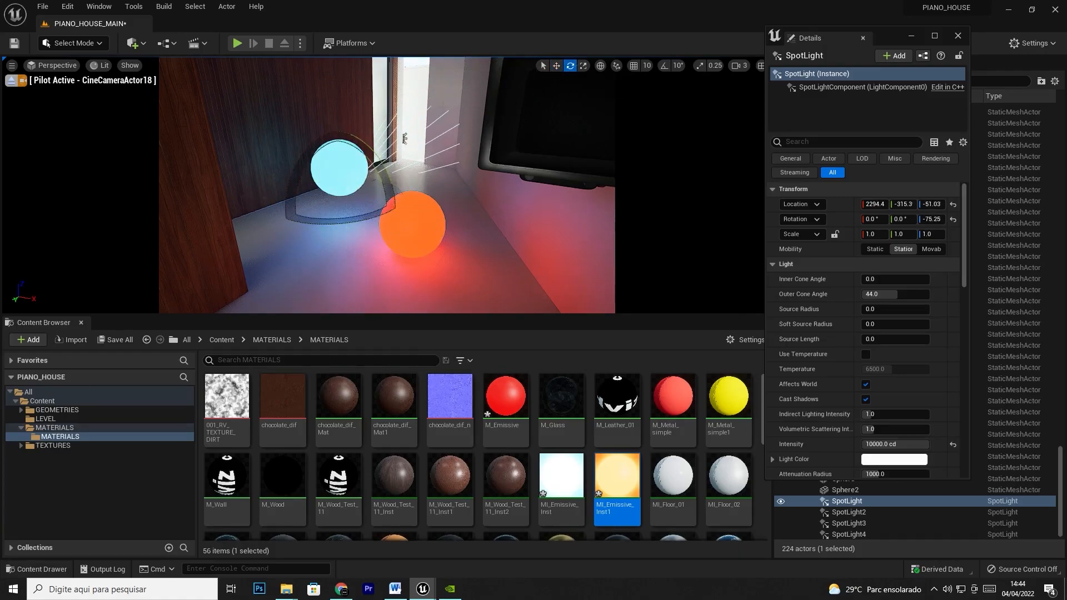
pyautogui.click(556, 66)
pyautogui.moveTo(340, 206); pyautogui.dragTo(445, 269)
pyautogui.moveTo(328, 233); pyautogui.dragTo(338, 100)
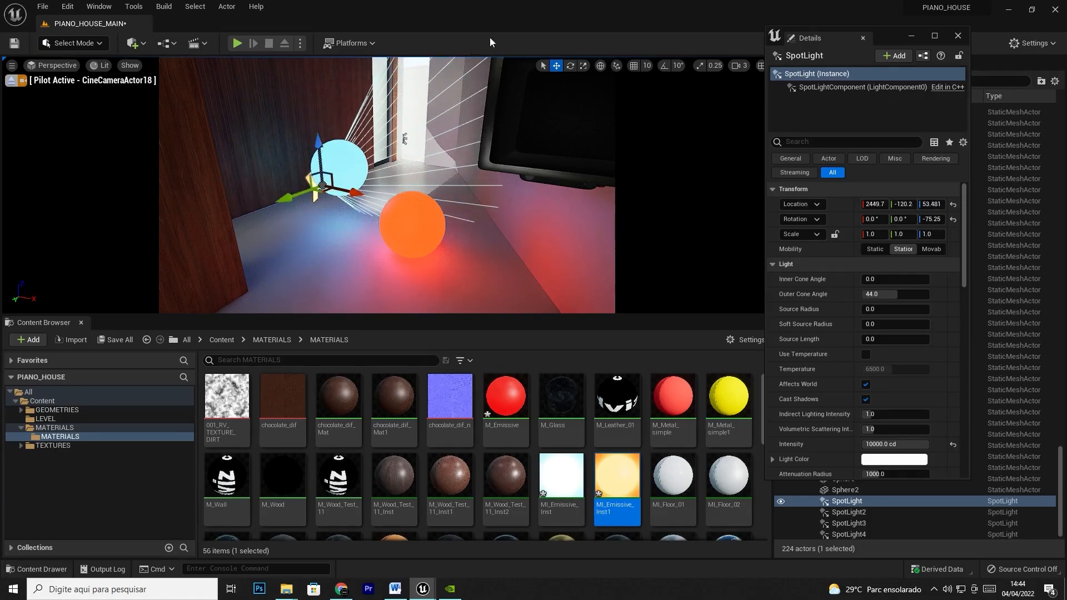
pyautogui.click(571, 66)
pyautogui.moveTo(282, 182); pyautogui.dragTo(239, 231)
# Raise the spot light above the spheres to about X 2401, Y -88, Z 148 and set its Source Radius to about 17.3
pyautogui.click(557, 67)
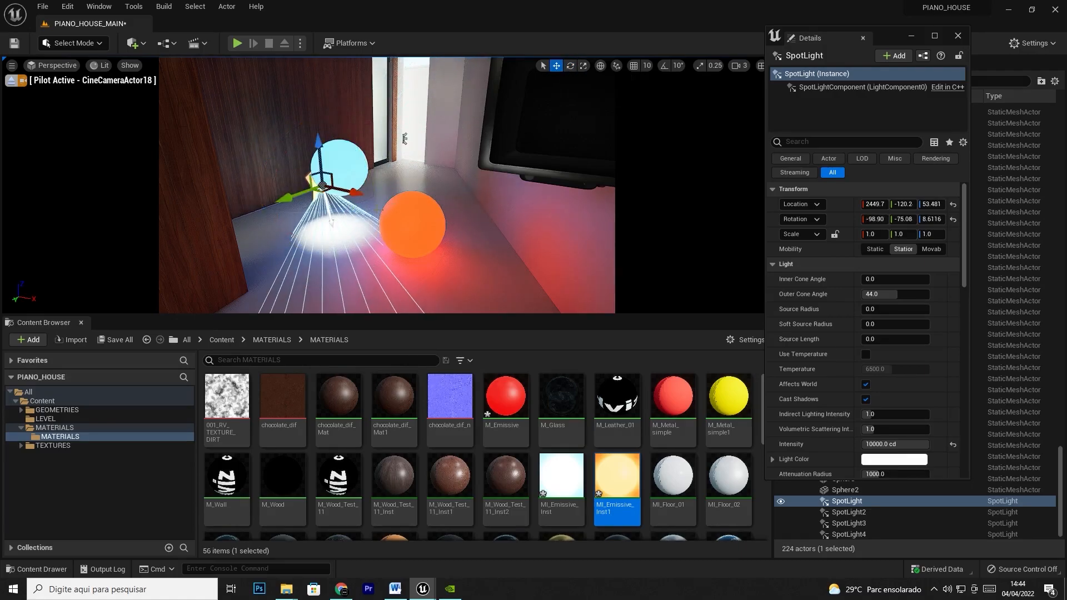
pyautogui.moveTo(314, 173); pyautogui.dragTo(262, 106)
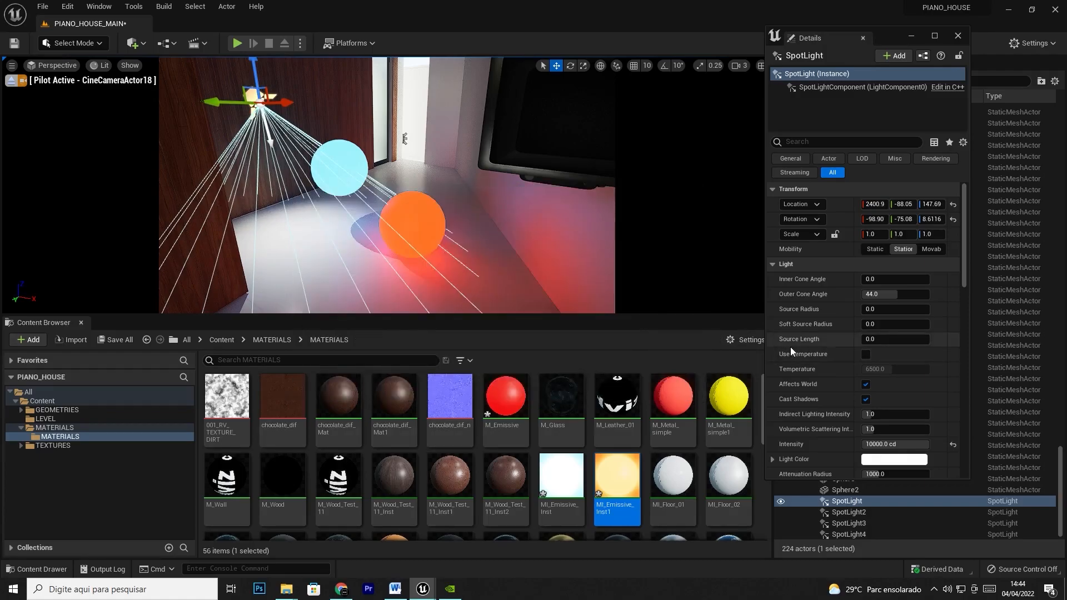
pyautogui.moveTo(891, 309)
pyautogui.mouseDown()
pyautogui.moveTo(911, 309)
pyautogui.moveTo(876, 309)
pyautogui.moveTo(893, 310)
pyautogui.mouseUp()
pyautogui.hotkey('ctrl', 'z')
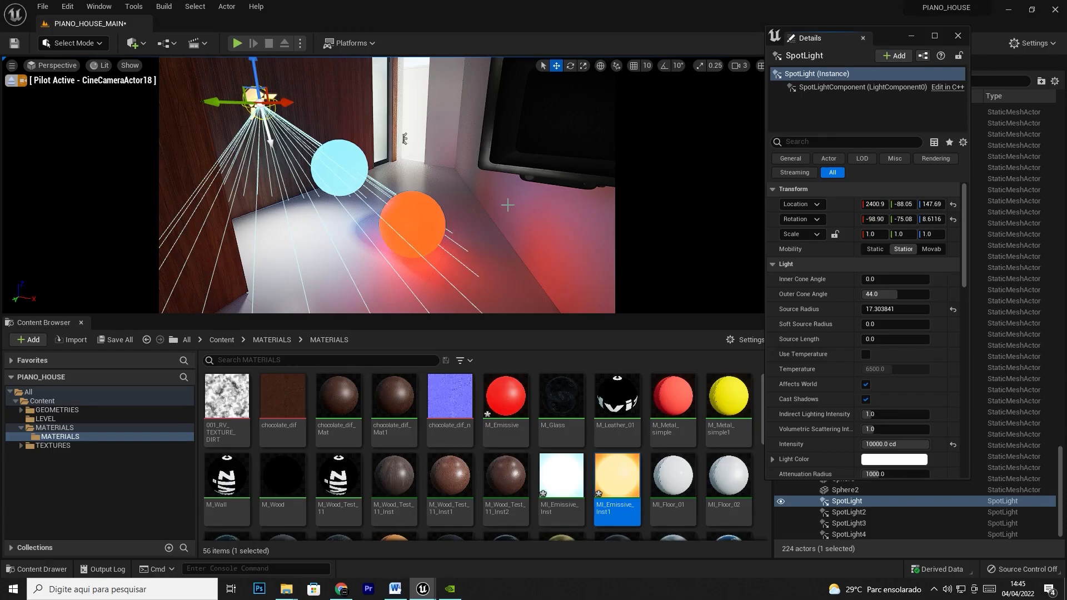
# Reposition the red sphere higher above the floor, and move the blue sphere to about X 2477, Y -206, Z 77
pyautogui.click(422, 206)
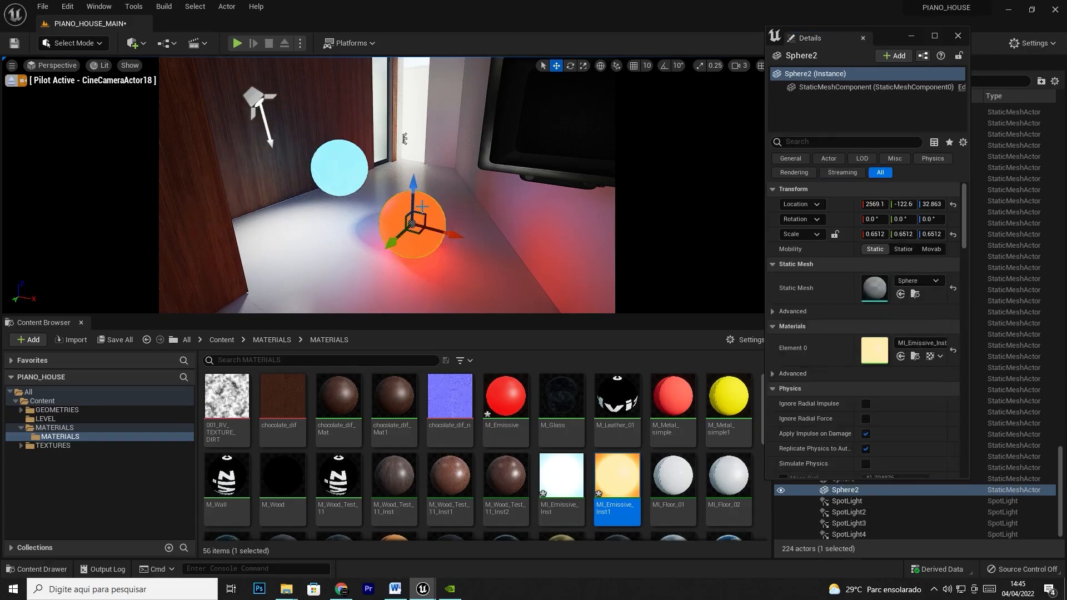
pyautogui.moveTo(420, 233); pyautogui.dragTo(441, 184)
pyautogui.moveTo(436, 147); pyautogui.dragTo(436, 129)
pyautogui.click(344, 177)
pyautogui.moveTo(343, 177)
pyautogui.mouseDown()
pyautogui.moveTo(356, 157)
pyautogui.moveTo(331, 167)
pyautogui.moveTo(341, 166)
pyautogui.mouseUp()
# Examine the room and the recessed lamp fixtures in the ceiling at close range
pyautogui.moveTo(382, 176); pyautogui.dragTo(172, 180, button='right')
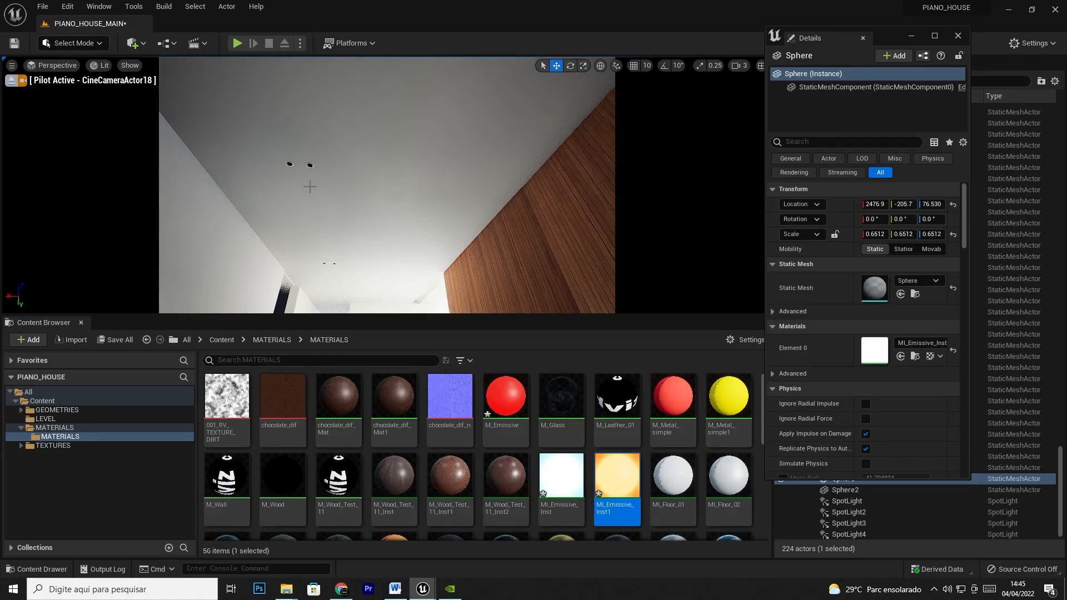
pyautogui.moveTo(310, 187); pyautogui.dragTo(673, 256, button='right')
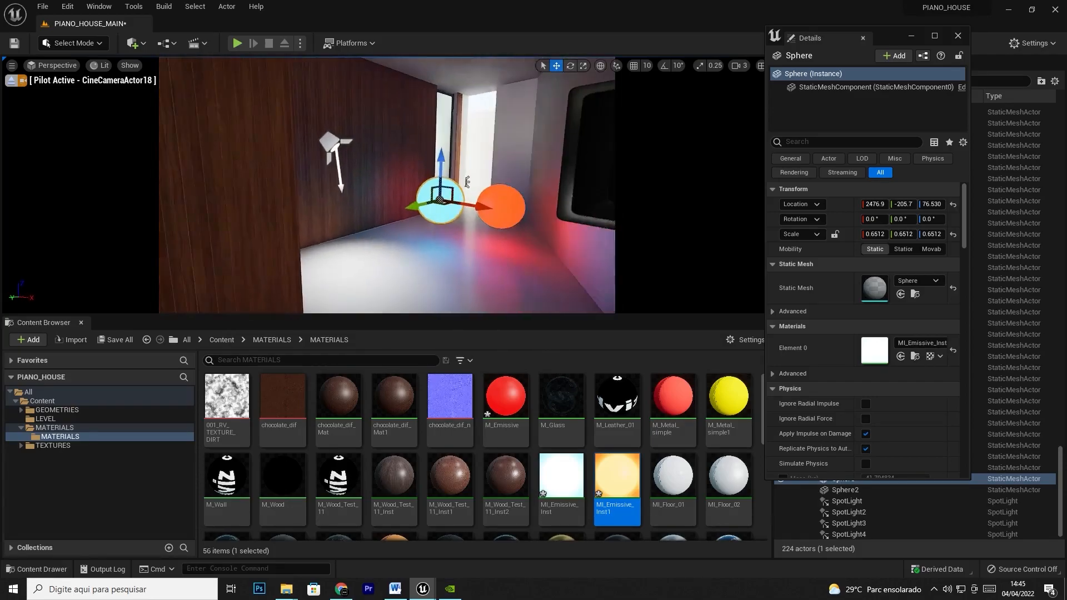
pyautogui.moveTo(483, 194); pyautogui.dragTo(500, 192, button='right')
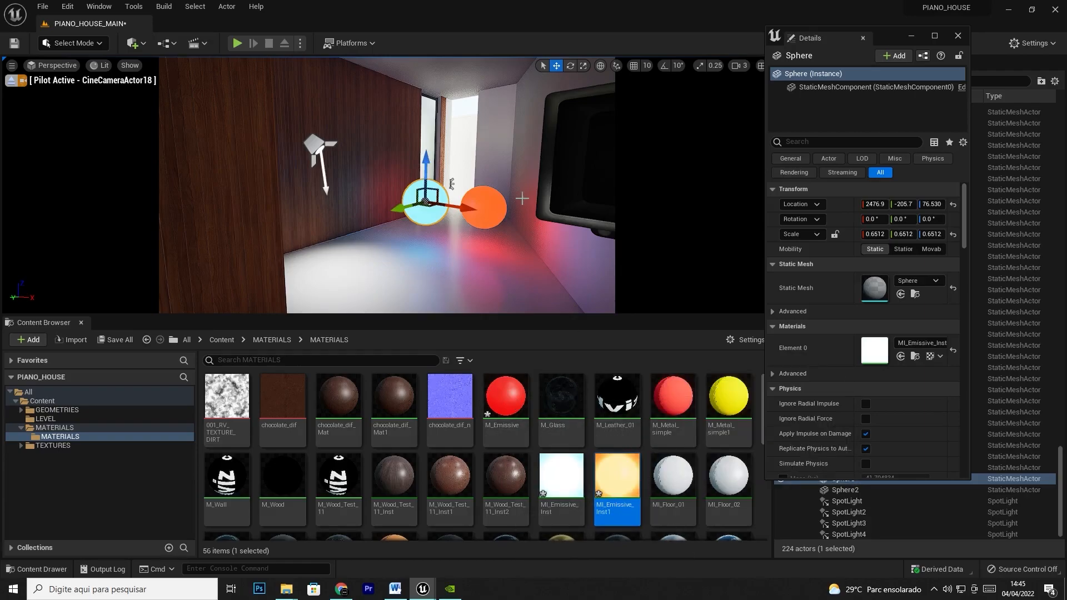
pyautogui.moveTo(523, 209); pyautogui.dragTo(486, 155, button='right')
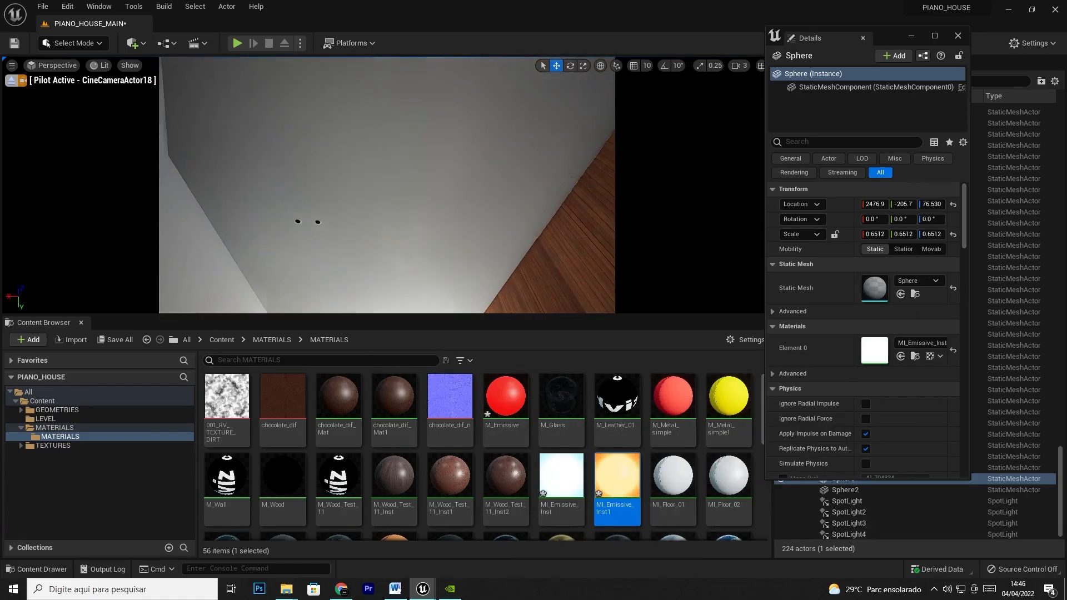
pyautogui.scroll(3, 293, 229)
pyautogui.scroll(-2, 293, 229)
pyautogui.moveTo(293, 229); pyautogui.dragTo(271, 280, button='right')
pyautogui.press('w')
pyautogui.press('w')
pyautogui.press('w')
pyautogui.press('w')
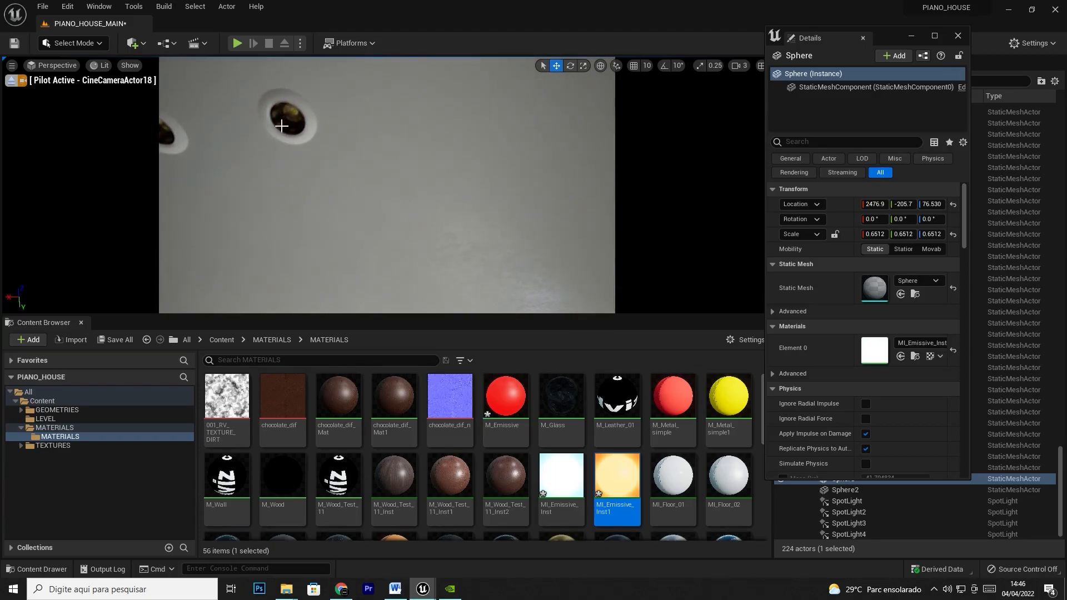
pyautogui.press('a')
pyautogui.moveTo(271, 280); pyautogui.dragTo(269, 279, button='right')
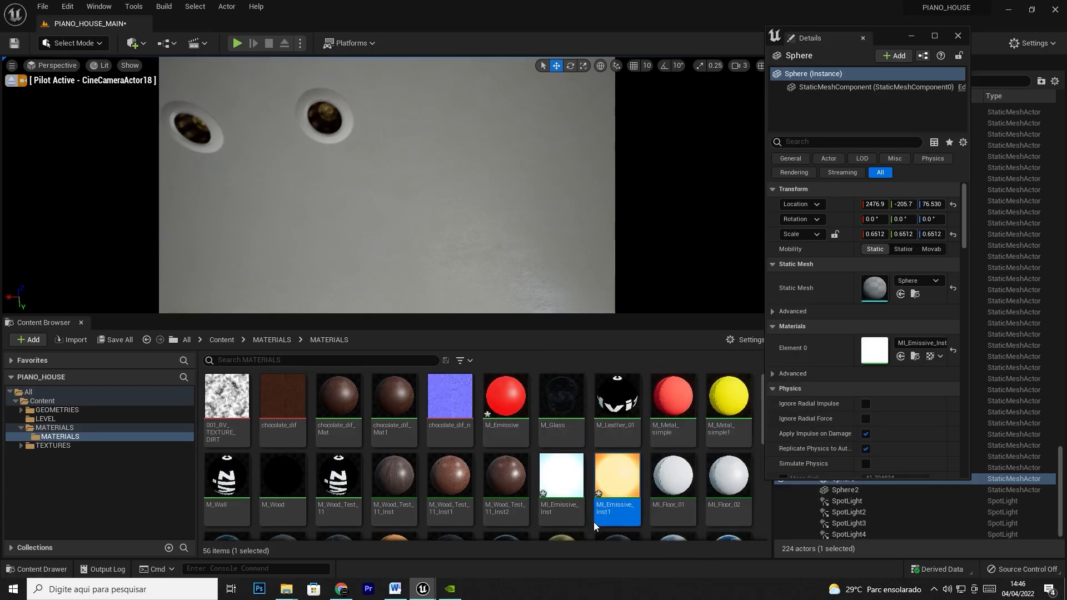
# Duplicate the M_Emissive material as M_Emissive_Texture and open the copy's material graph
pyautogui.rightClick(499, 397)
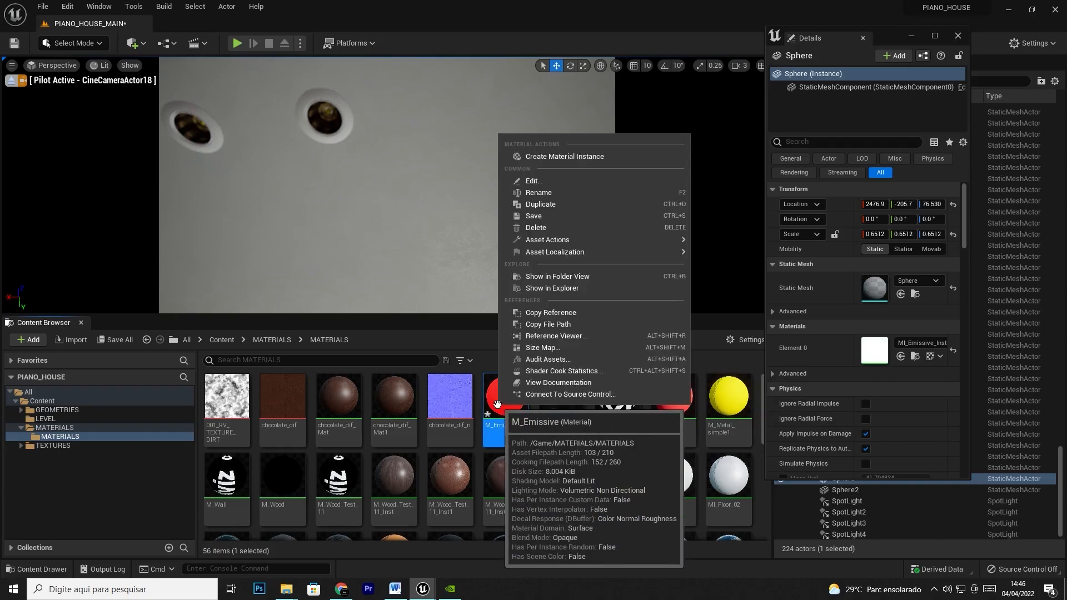
pyautogui.click(536, 205)
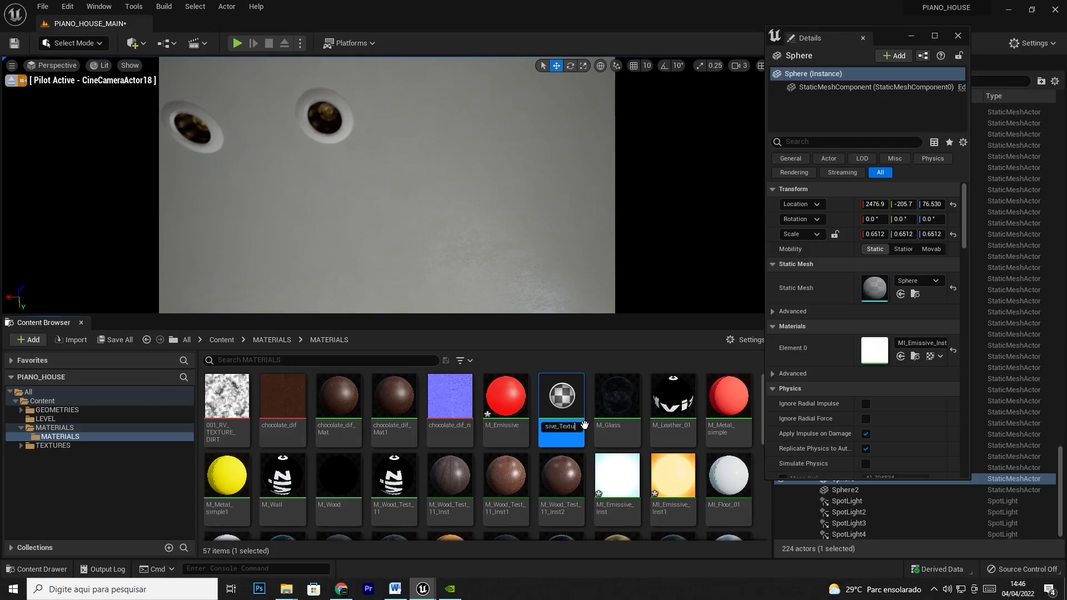
pyautogui.doubleClick(583, 424)
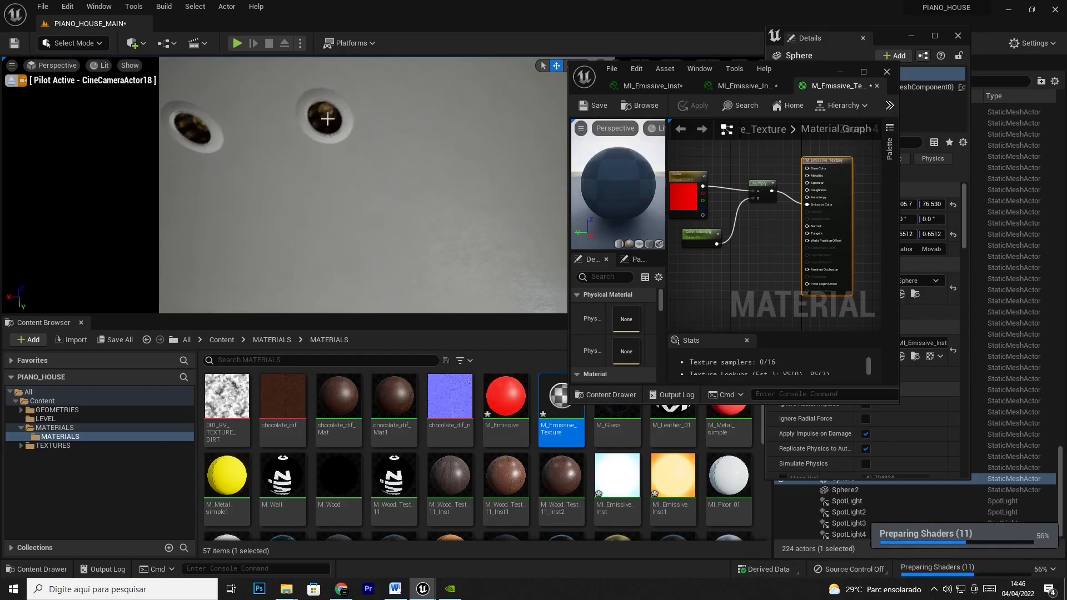
# Open the ceiling lamp's Element 2 material and locate its Texture Sample's T_LightS_On_BC texture among the project assets
pyautogui.moveTo(777, 78); pyautogui.dragTo(647, 78)
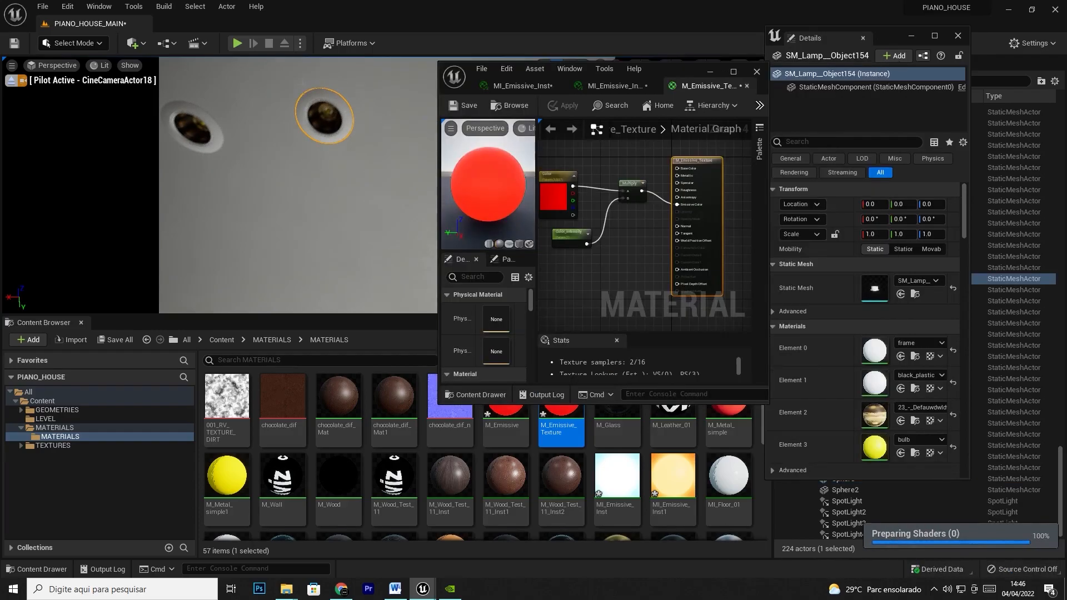
pyautogui.doubleClick(874, 415)
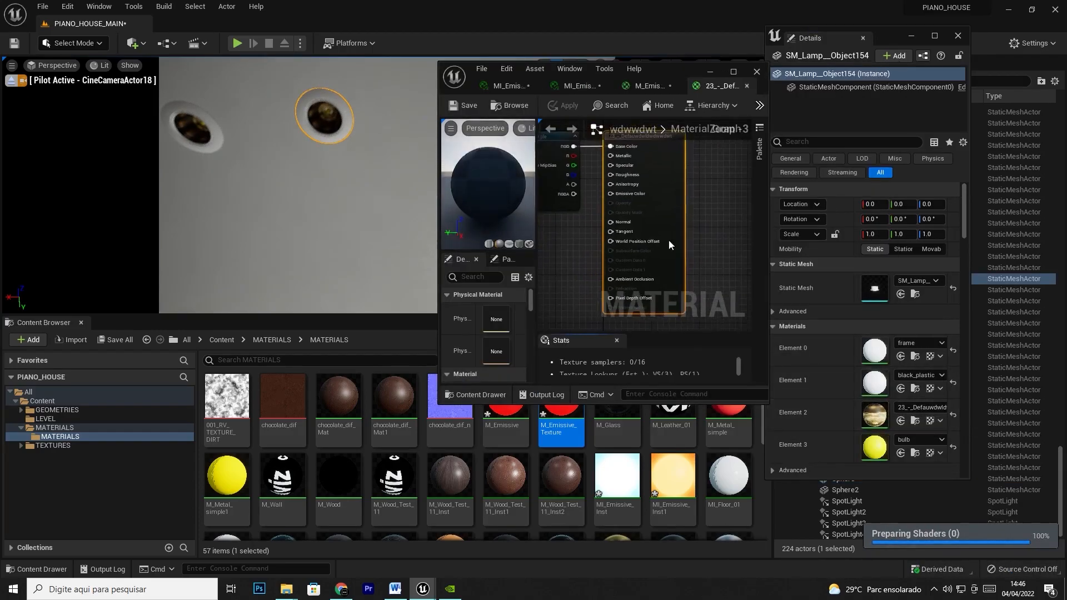
pyautogui.moveTo(592, 282); pyautogui.dragTo(710, 315, button='right')
pyautogui.click(678, 183)
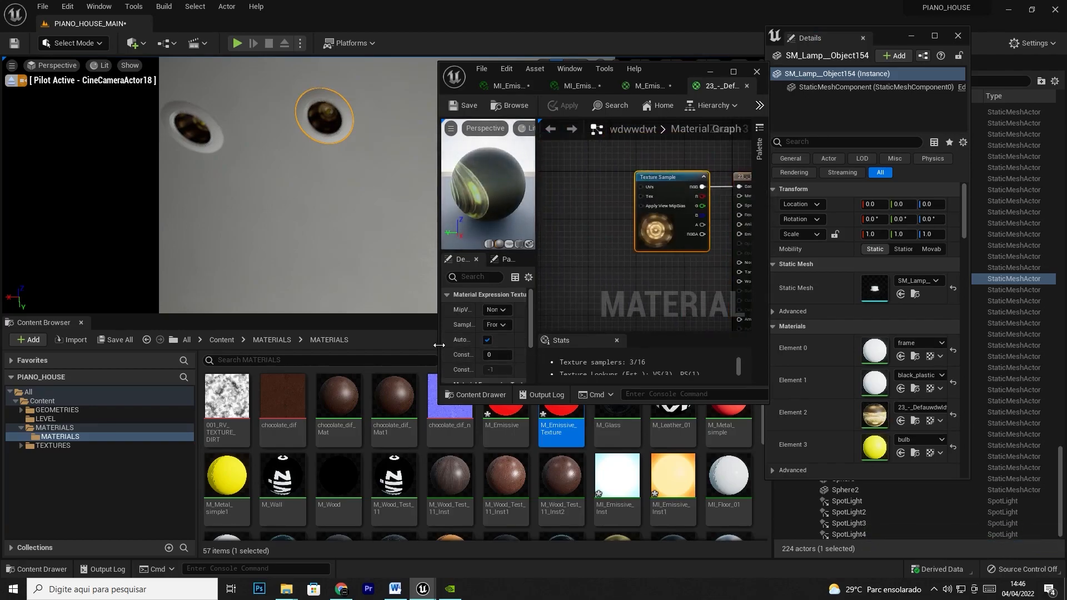
pyautogui.moveTo(440, 345); pyautogui.dragTo(346, 348)
pyautogui.scroll(1, 421, 356)
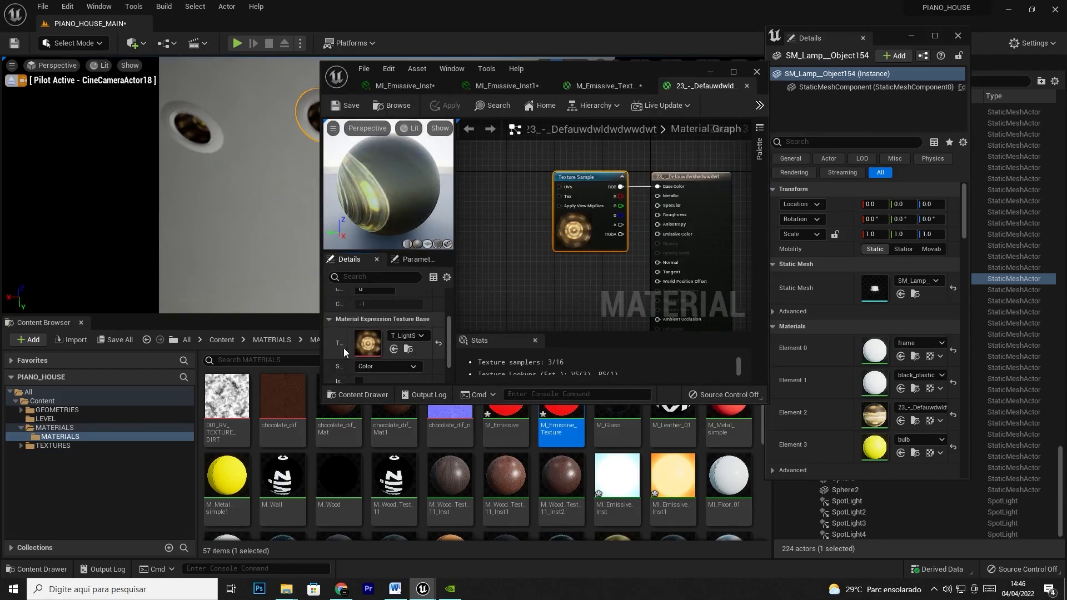
pyautogui.click(409, 349)
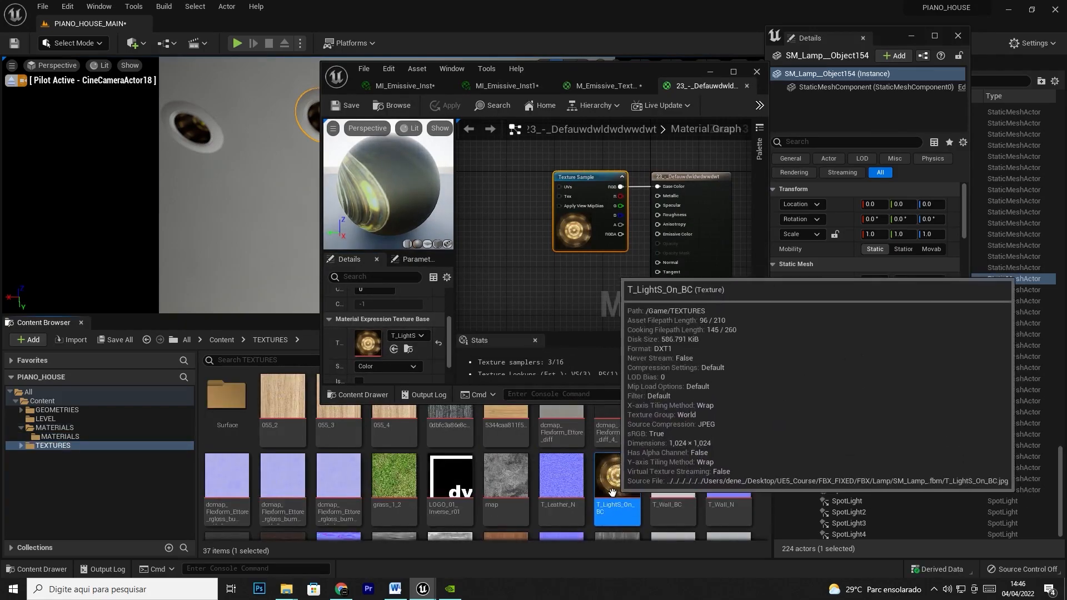
# In M_Emissive_Texture, replace the red Color node with a T_LightS_On_BC Texture Sample whose RGB output feeds Multiply input A
pyautogui.click(514, 86)
pyautogui.click(603, 86)
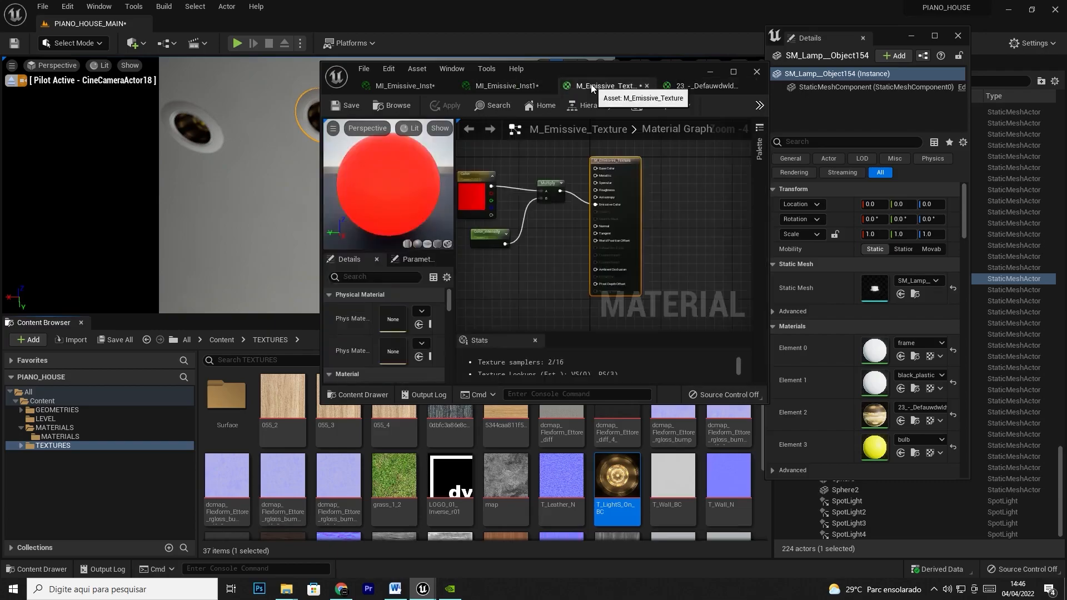
pyautogui.moveTo(617, 506); pyautogui.dragTo(527, 269)
pyautogui.click(733, 71)
pyautogui.scroll(2, 560, 325)
pyautogui.moveTo(561, 325); pyautogui.dragTo(557, 194)
pyautogui.click(458, 169)
pyautogui.press('Delete')
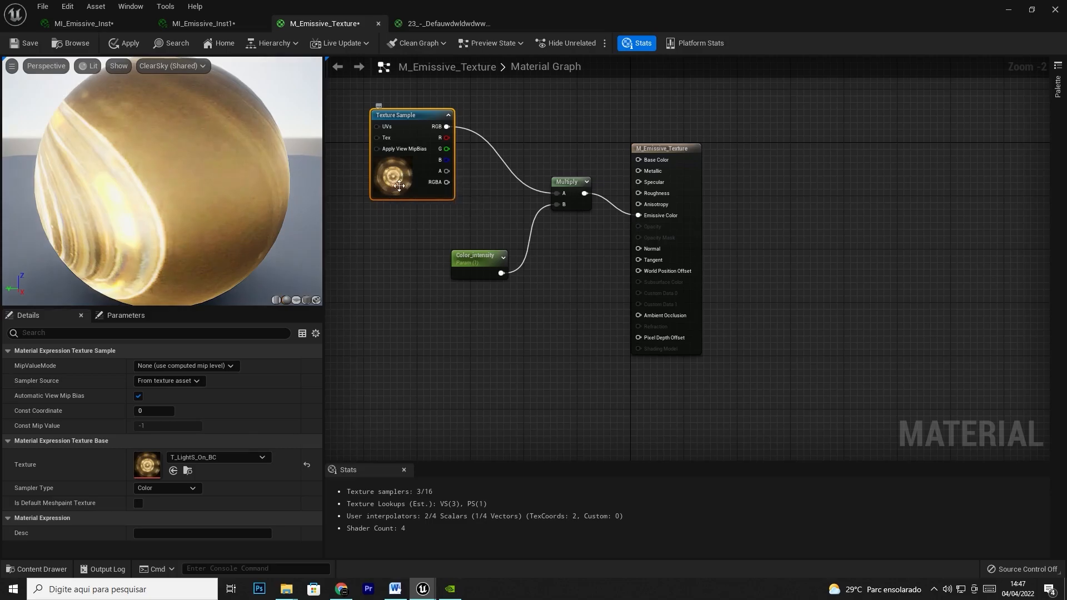
pyautogui.moveTo(429, 115); pyautogui.dragTo(479, 151, button='right')
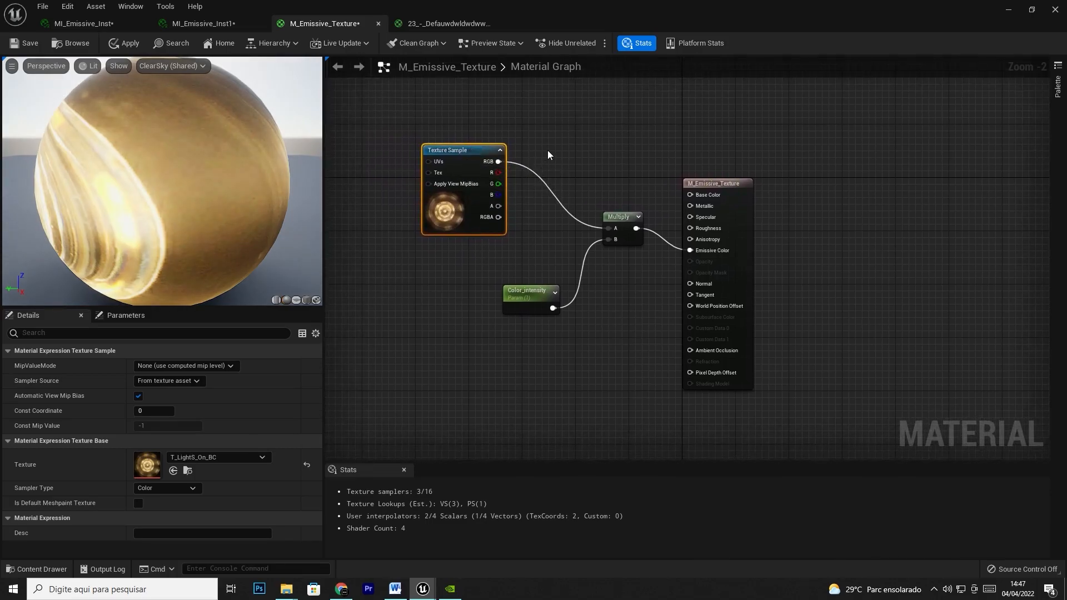
pyautogui.moveTo(548, 150); pyautogui.dragTo(603, 165, button='right')
pyautogui.moveTo(501, 158); pyautogui.dragTo(414, 214)
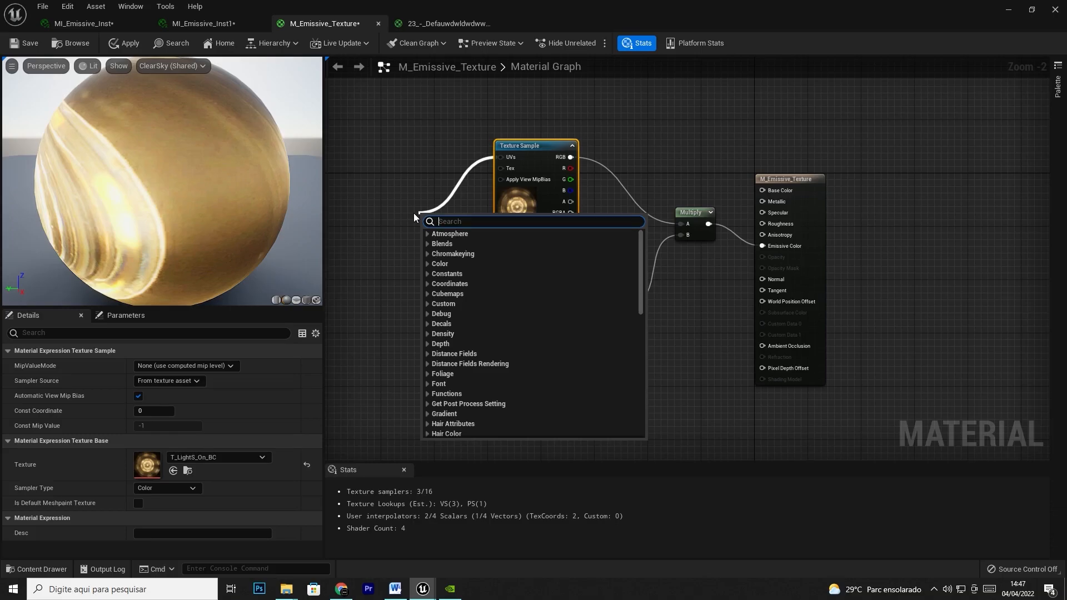
pyautogui.click(435, 170)
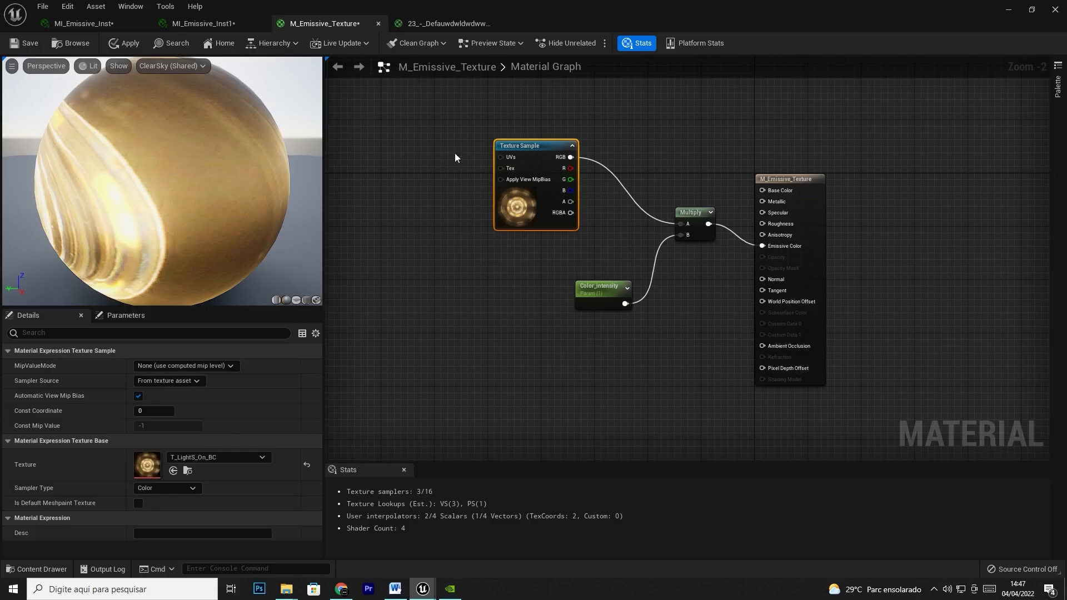
# Apply the changes to M_Emissive_Texture and close the material editor
pyautogui.click(124, 48)
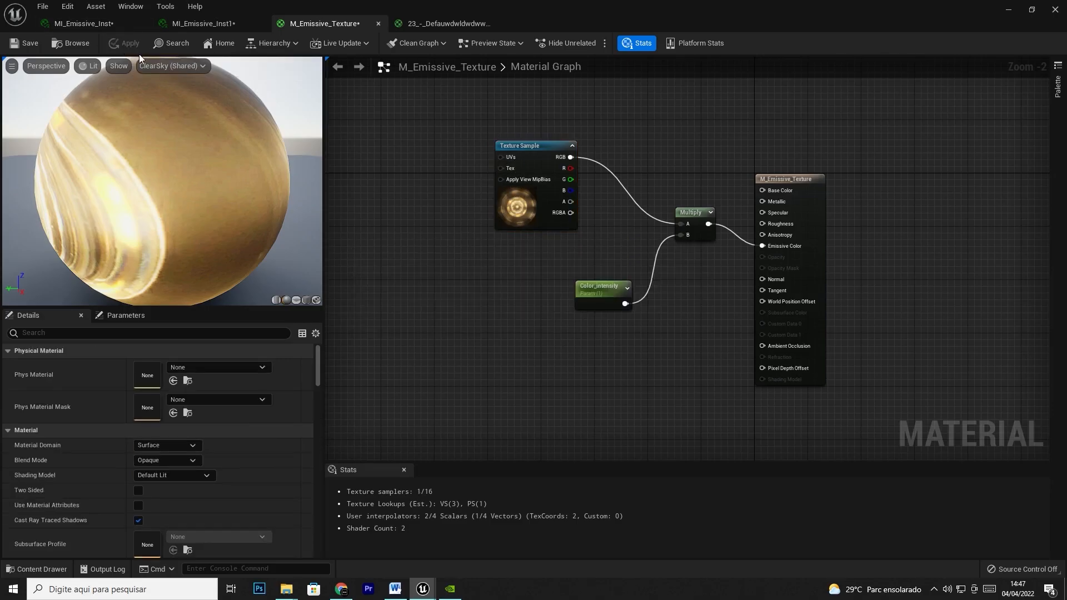
pyautogui.click(1055, 10)
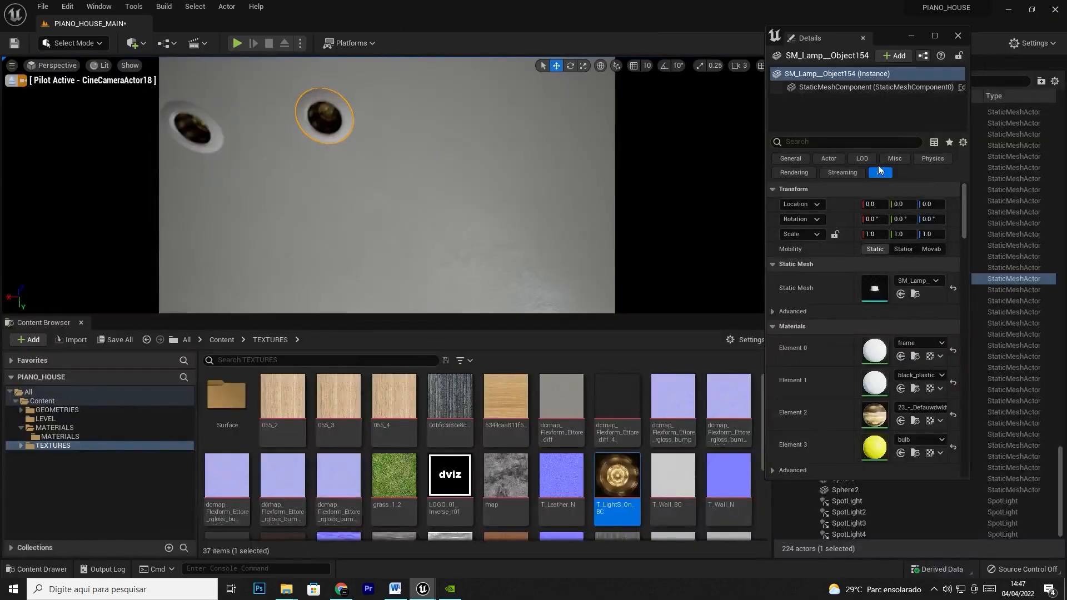
# Find the folder of the orange sphere's material and create a material instance of M_Emissive_Texture named M_Emissive_Texture_Inst
pyautogui.moveTo(455, 206); pyautogui.dragTo(432, 207, button='right')
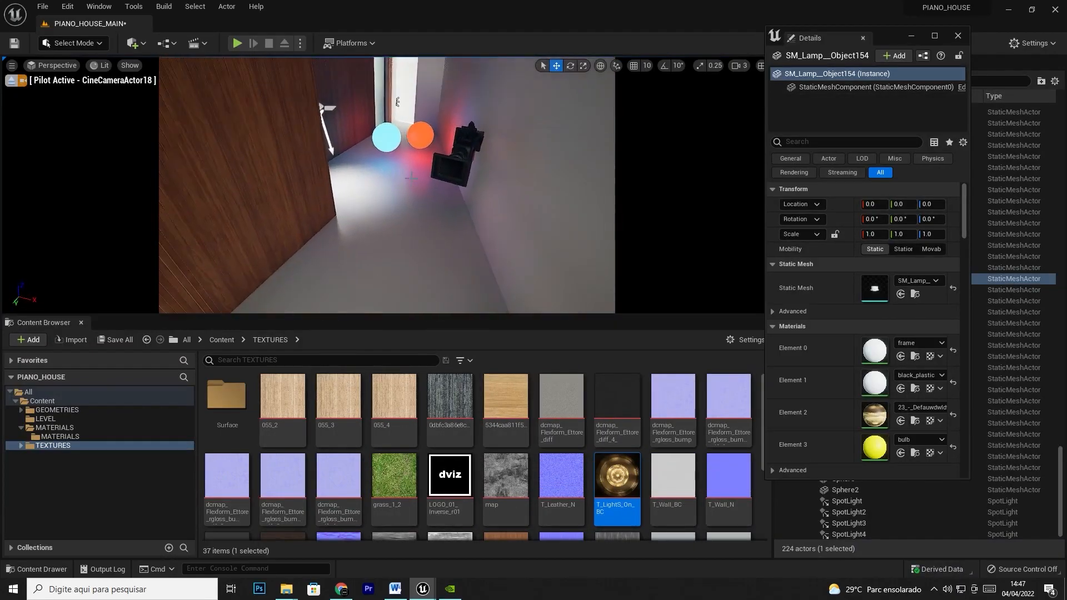
pyautogui.click(411, 134)
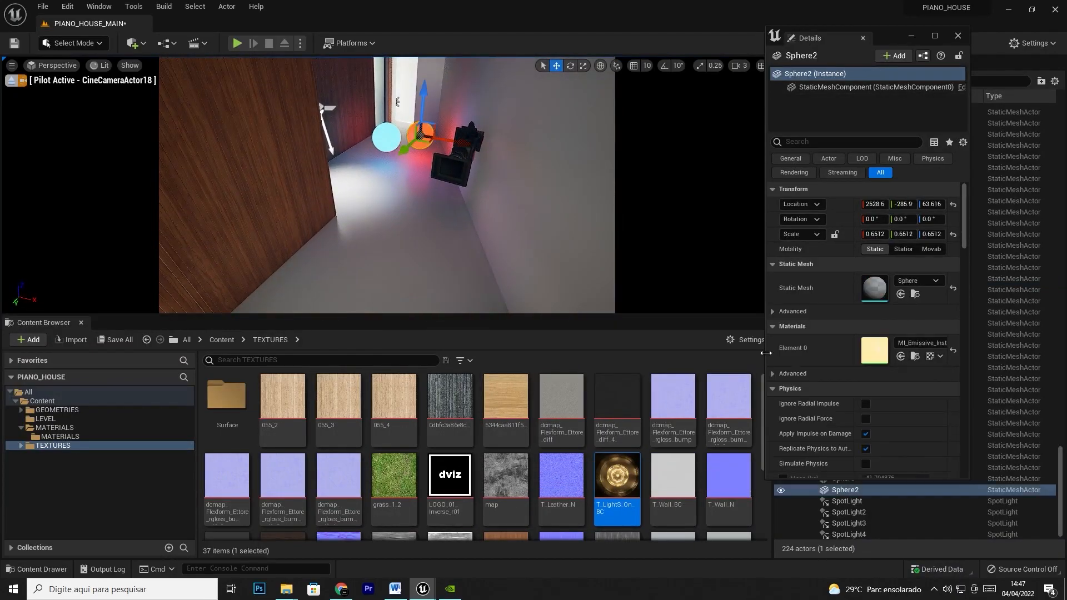
pyautogui.click(915, 356)
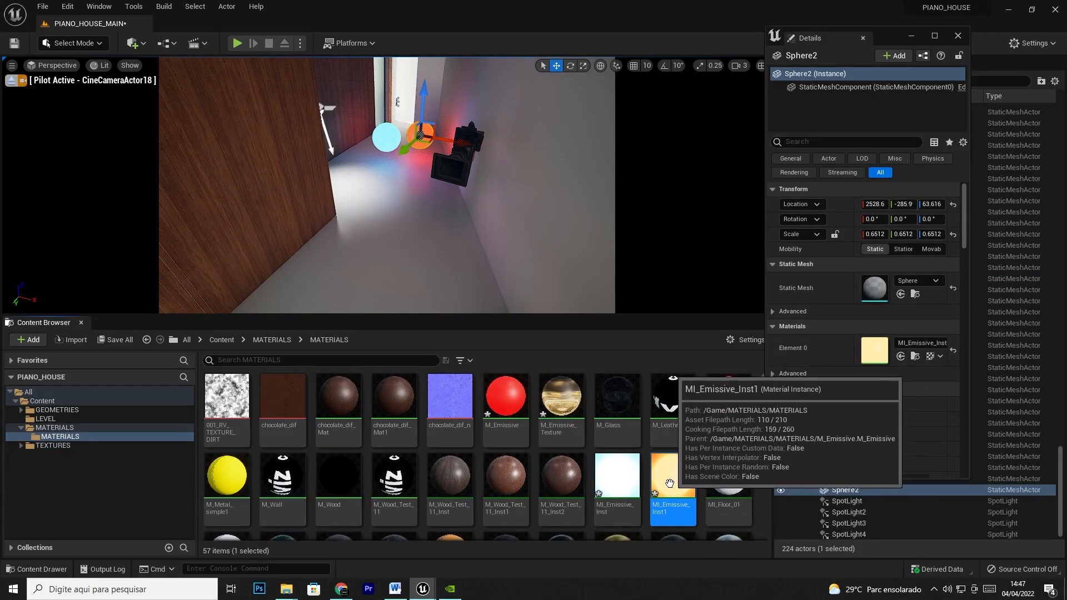
pyautogui.rightClick(563, 409)
pyautogui.click(633, 157)
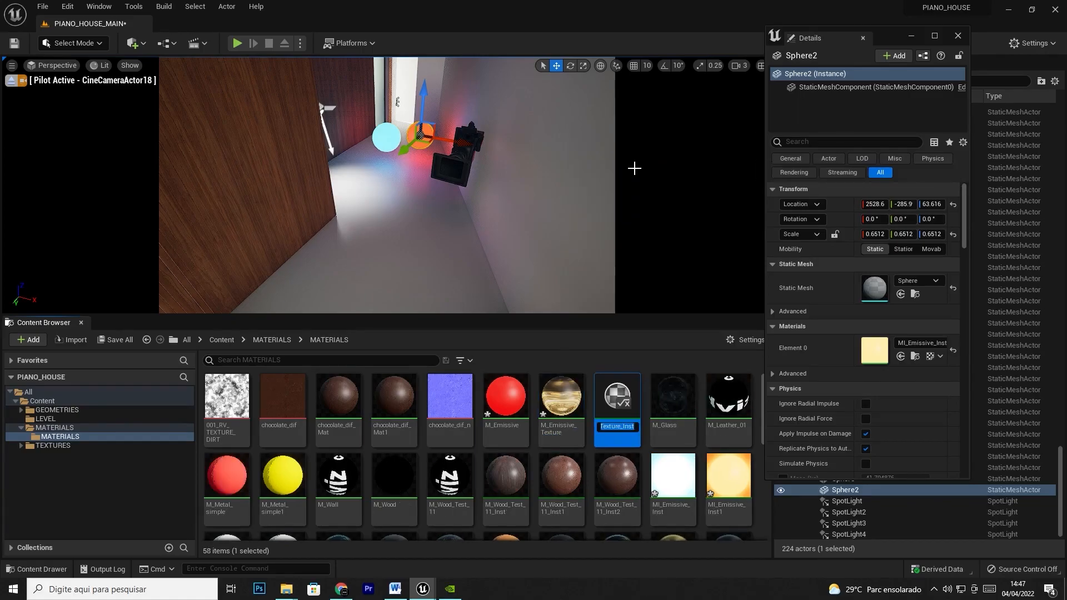
pyautogui.press('Return')
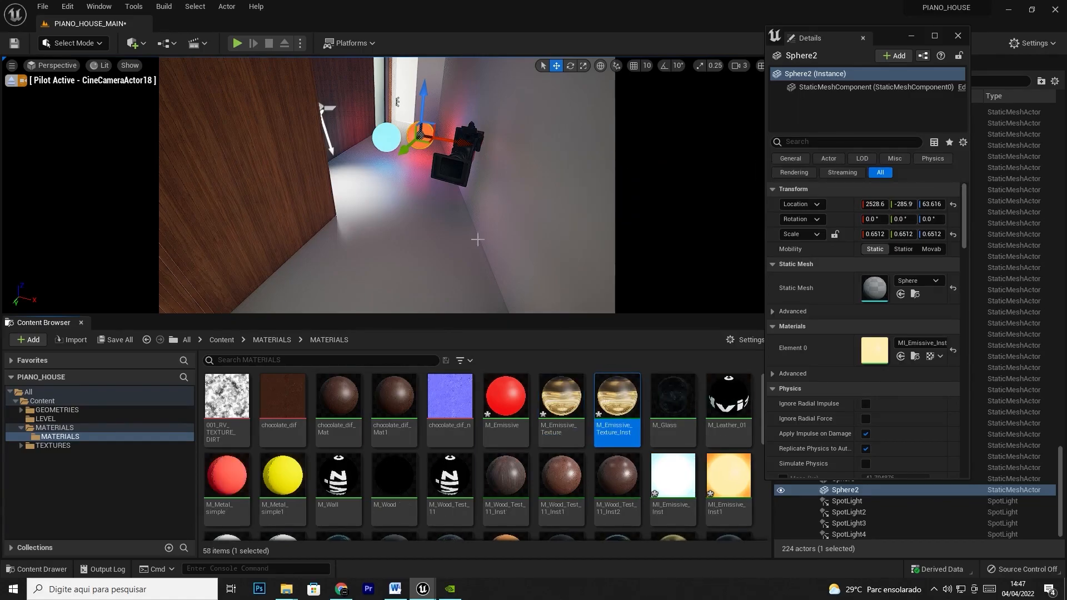
# Assign M_Emissive_Texture_Inst to Element 2 of the ceiling lamp SM_Lamp__Object154
pyautogui.moveTo(462, 243); pyautogui.dragTo(460, 164, button='right')
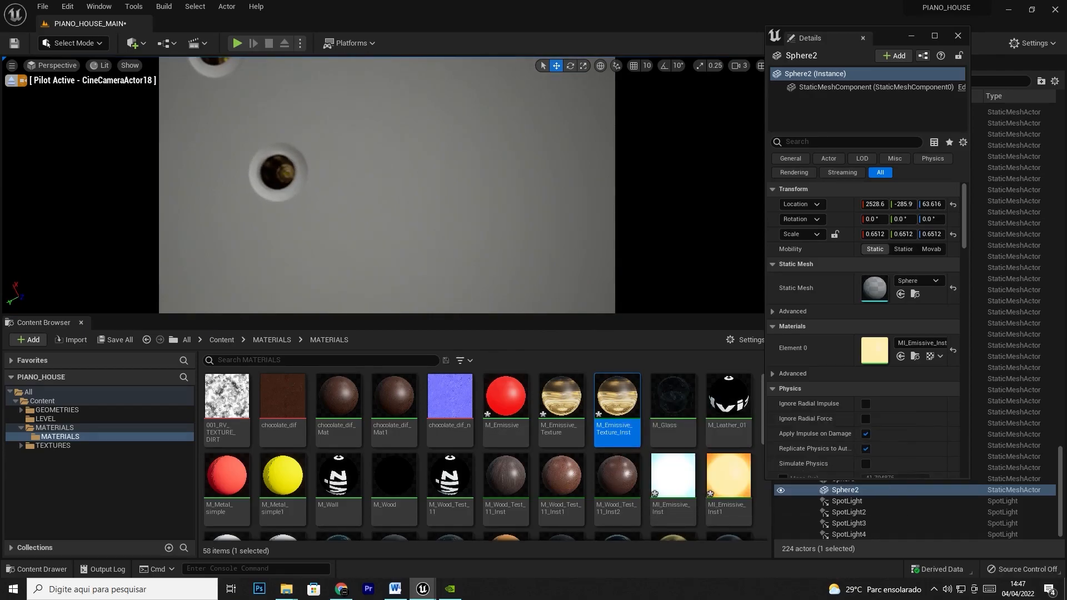
pyautogui.click(279, 172)
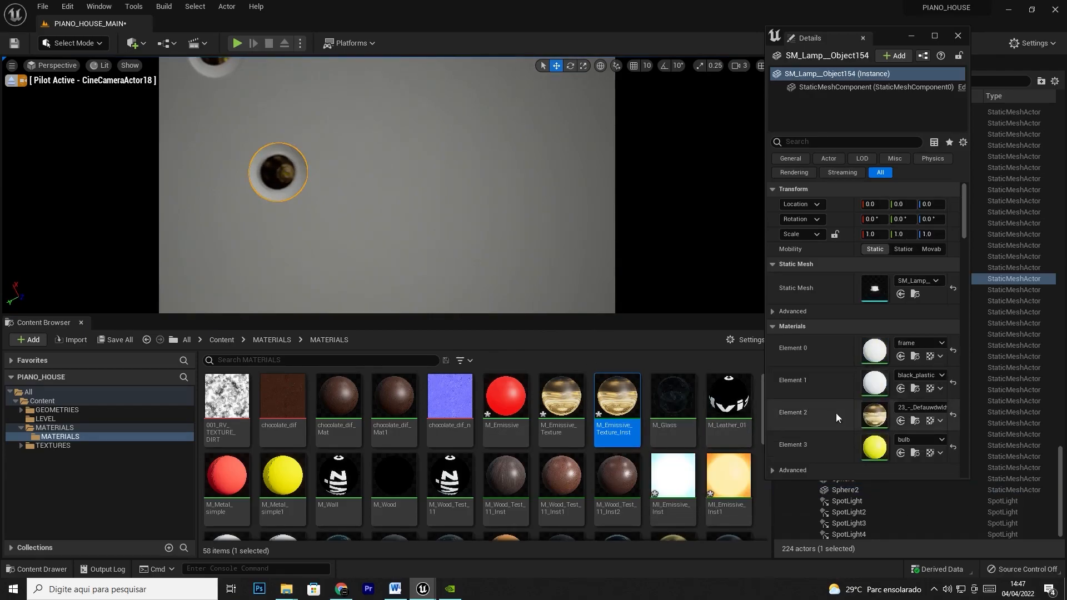
pyautogui.click(900, 420)
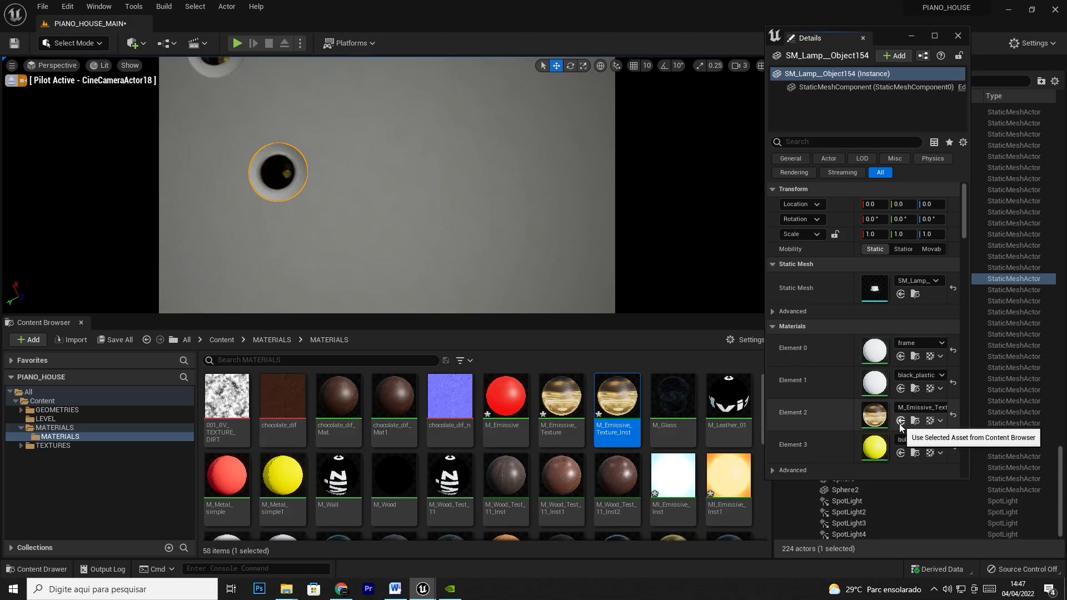
# Open M_Emissive_Texture_Inst in a smaller window that leaves the lamp visible, and enable its Color_intensity override
pyautogui.doubleClick(871, 418)
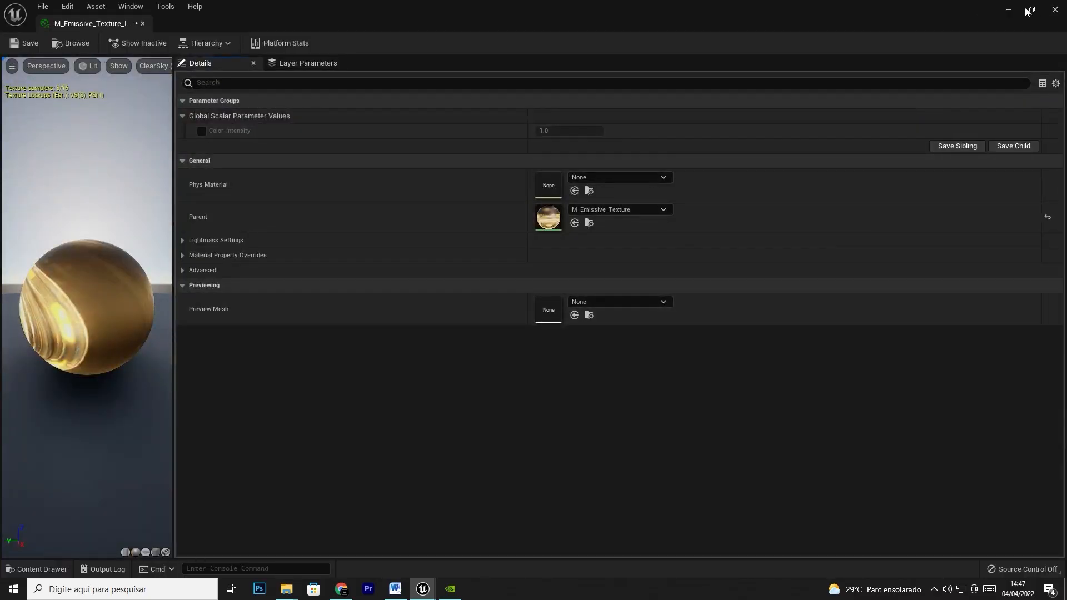
pyautogui.click(1030, 10)
pyautogui.moveTo(564, 84); pyautogui.dragTo(655, 81)
pyautogui.click(513, 190)
pyautogui.moveTo(485, 238); pyautogui.dragTo(530, 233)
# Set the Color_intensity of M_Emissive_Texture_Inst to 1000 while viewing the ceiling lamp
pyautogui.click(689, 190)
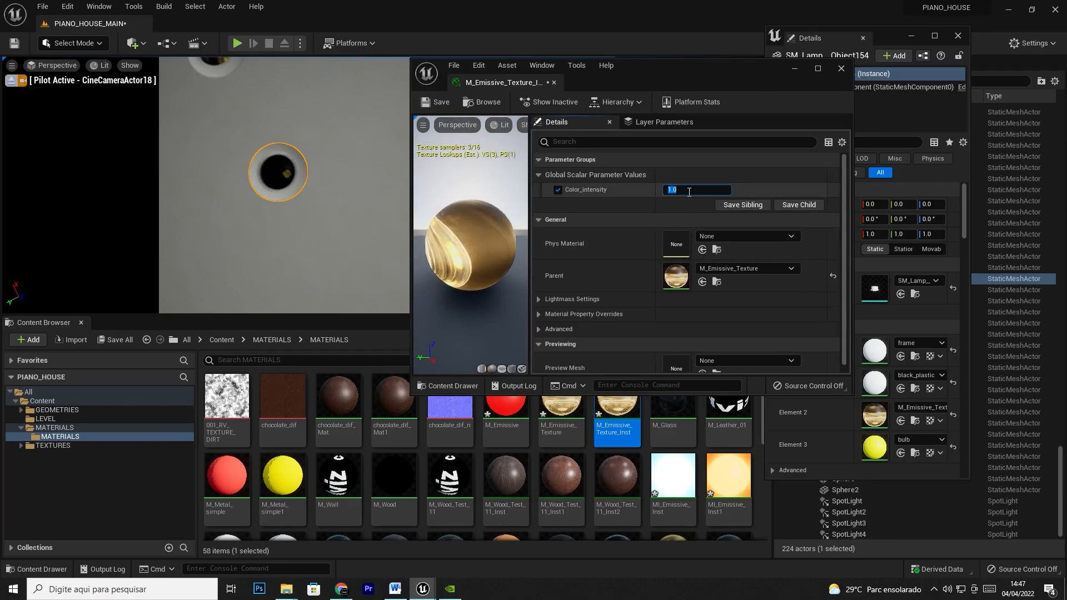
pyautogui.moveTo(276, 115); pyautogui.dragTo(320, 200, button='right')
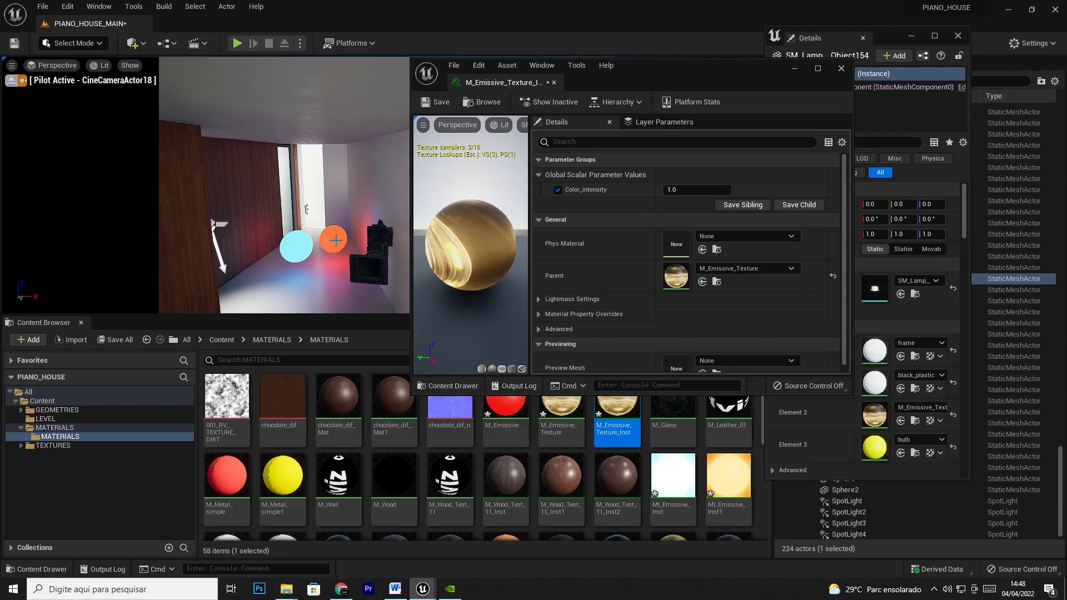
pyautogui.moveTo(344, 257); pyautogui.dragTo(209, 89, button='right')
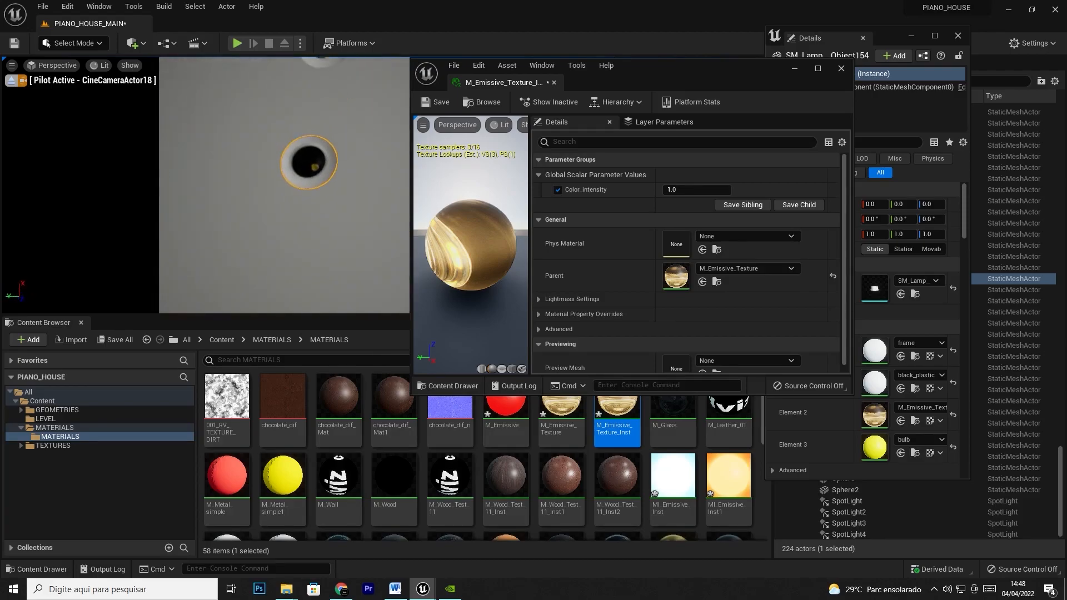
pyautogui.click(674, 190)
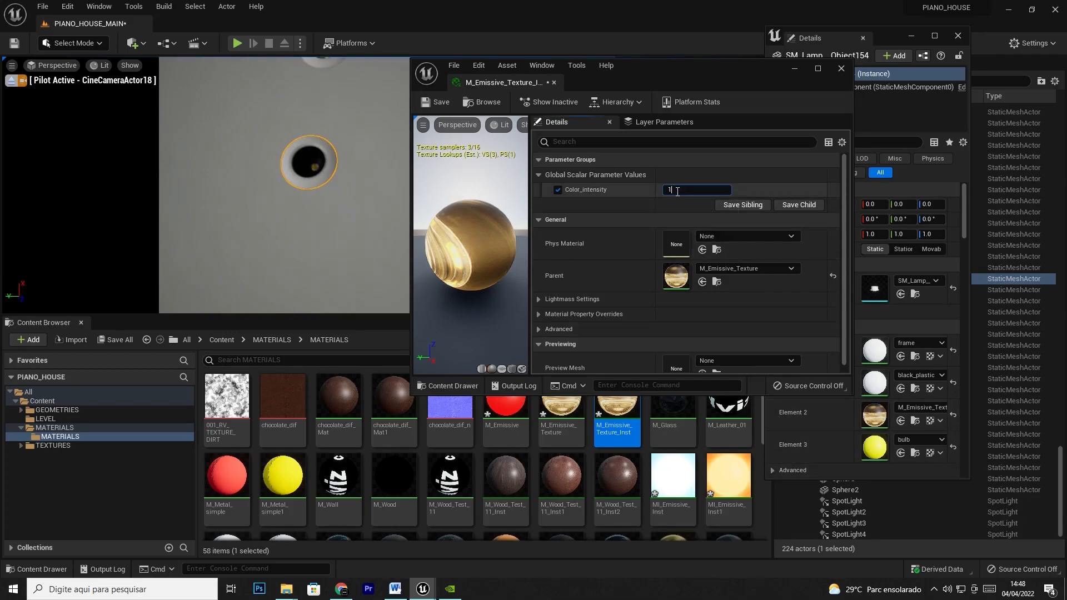
pyautogui.write('1000')
pyautogui.press('Return')
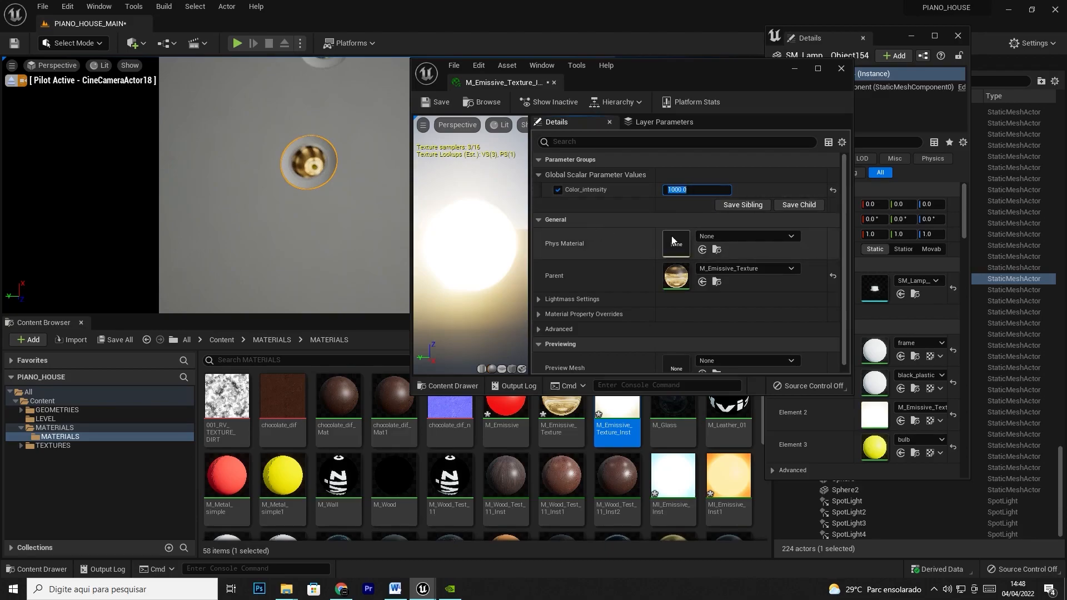
# Raise the instance's Color_intensity to about 10782 while comparing the ceiling lamps, and close the instance editor
pyautogui.click(688, 204)
pyautogui.moveTo(690, 190); pyautogui.dragTo(856, 190)
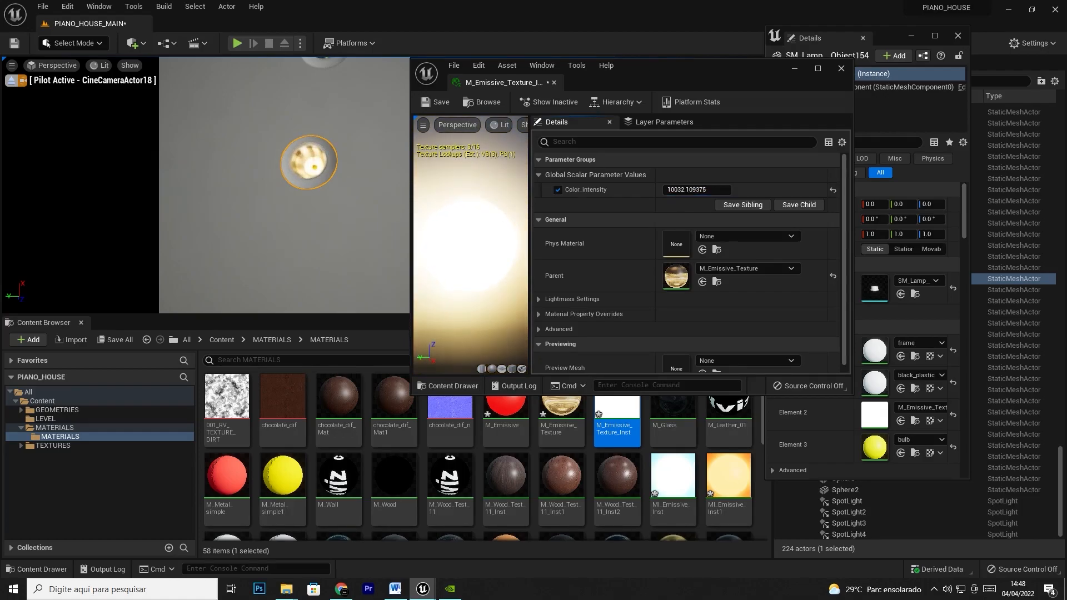
pyautogui.moveTo(311, 144); pyautogui.dragTo(300, 294, button='right')
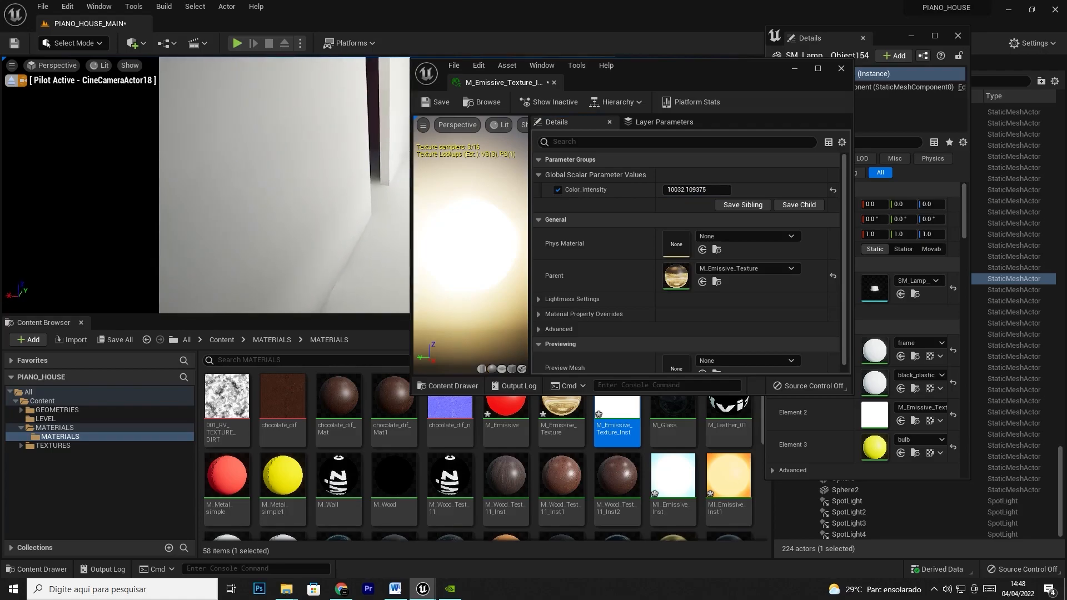
pyautogui.moveTo(698, 66); pyautogui.dragTo(907, 104)
pyautogui.moveTo(479, 193); pyautogui.dragTo(346, 189, button='right')
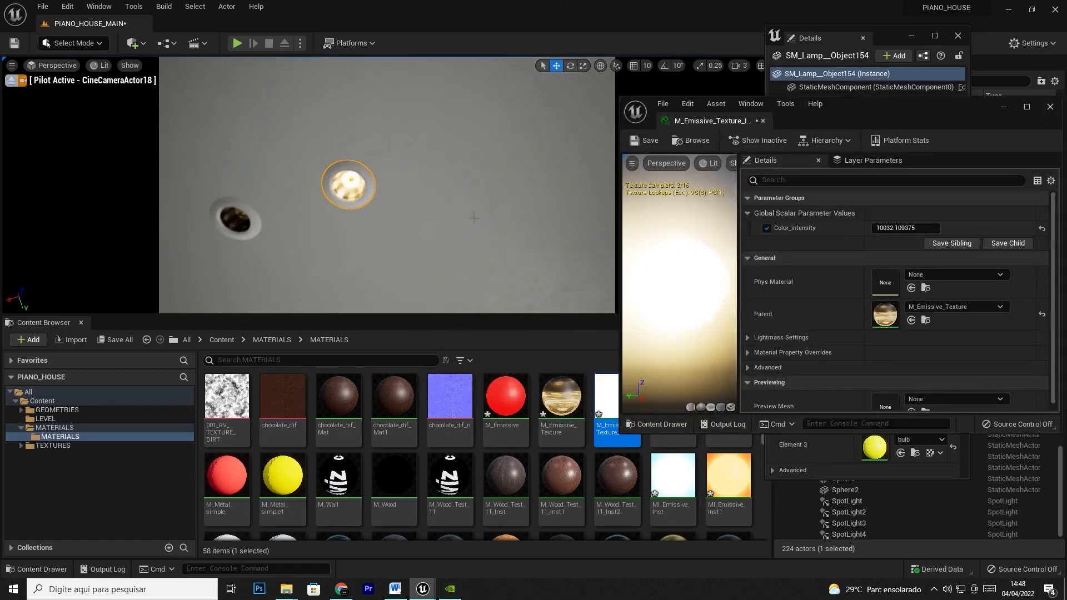
pyautogui.moveTo(907, 228)
pyautogui.mouseDown()
pyautogui.moveTo(864, 228)
pyautogui.moveTo(912, 228)
pyautogui.mouseUp()
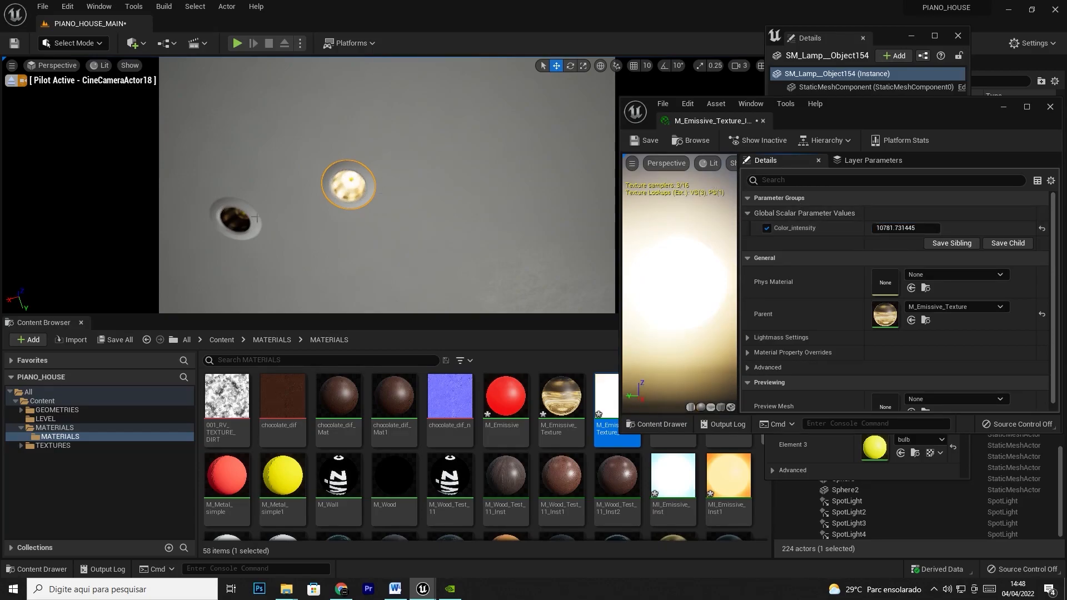
pyautogui.click(1049, 108)
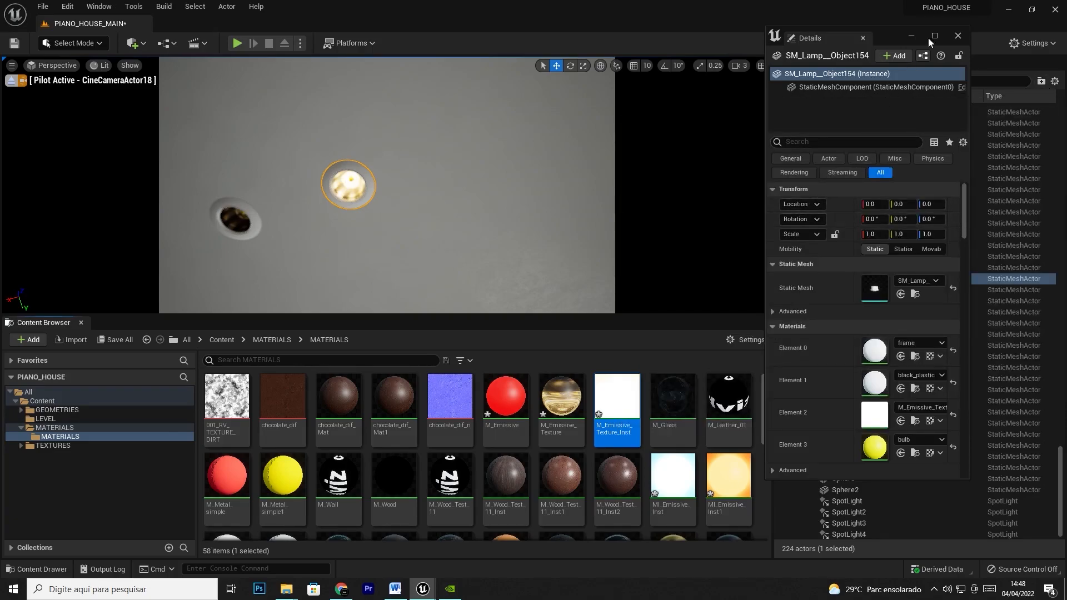
# Close the lamp's details and select the actors from SM_Lamp__Plane019 up to SM_Deco__Line_026 in the scene list
pyautogui.click(957, 36)
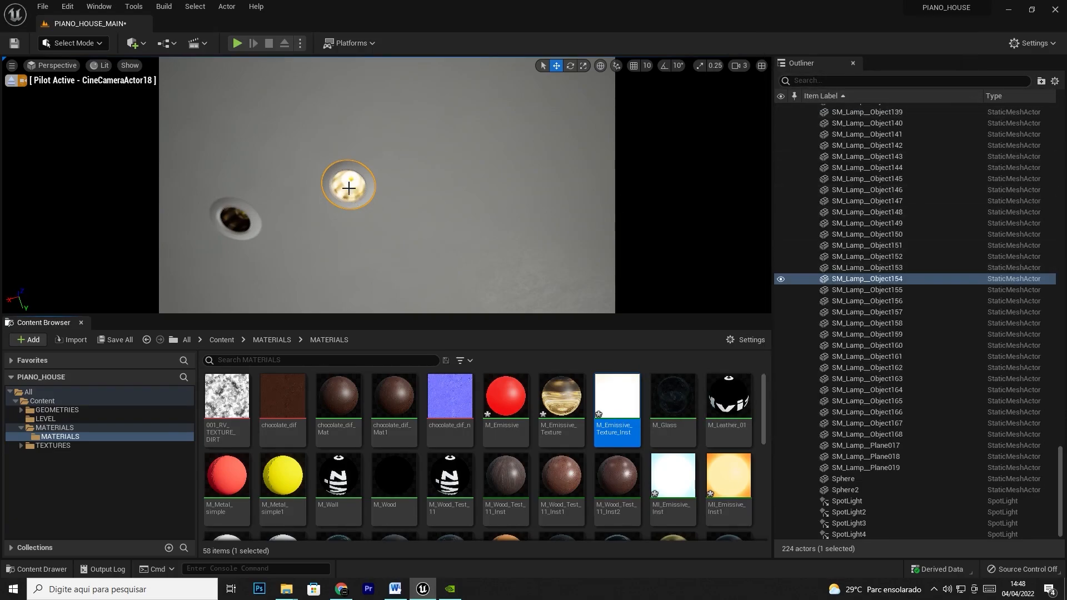
pyautogui.click(859, 469)
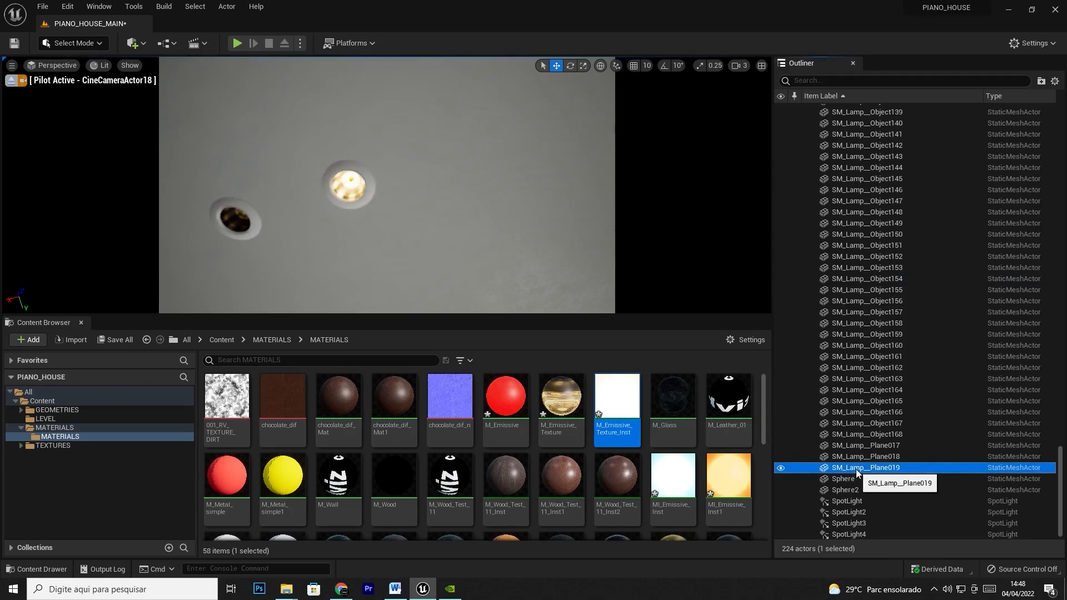
pyautogui.scroll(5, 856, 466)
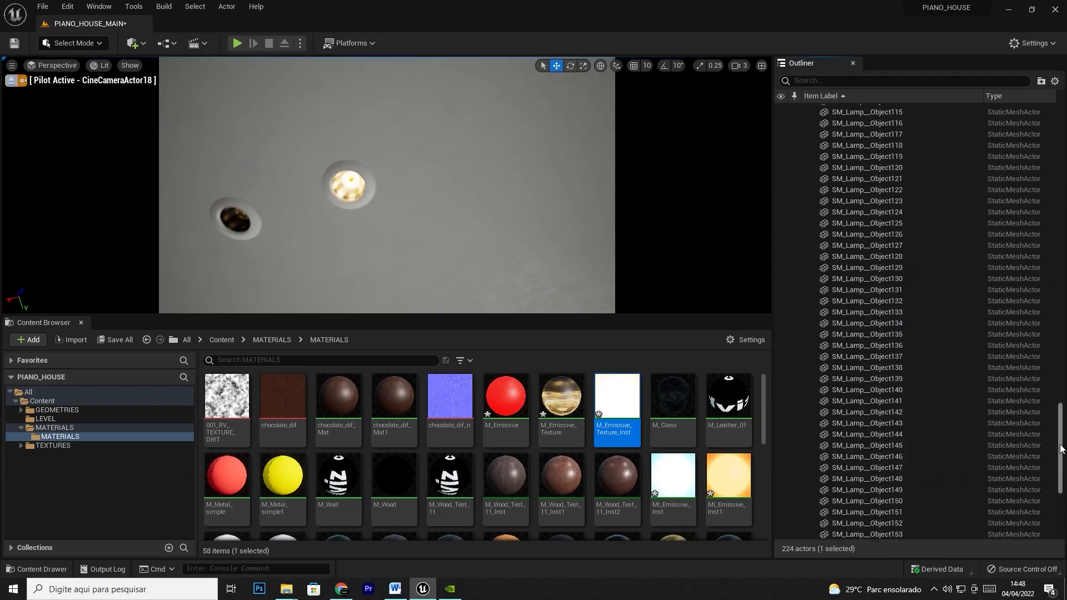
pyautogui.moveTo(1059, 444); pyautogui.dragTo(1061, 245)
pyautogui.scroll(-15, 909, 362)
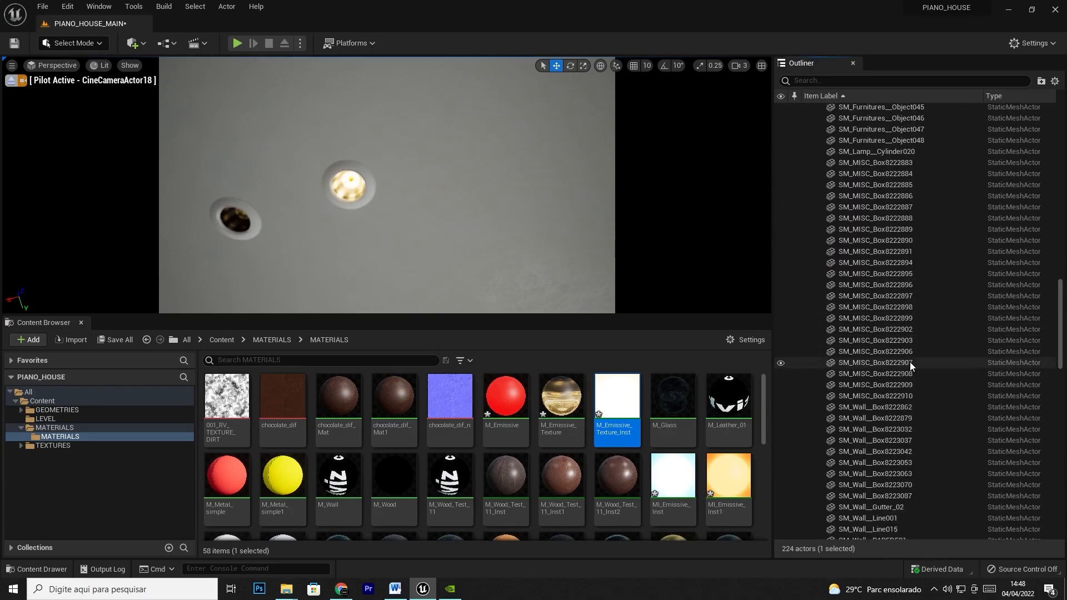
pyautogui.scroll(-6, 907, 369)
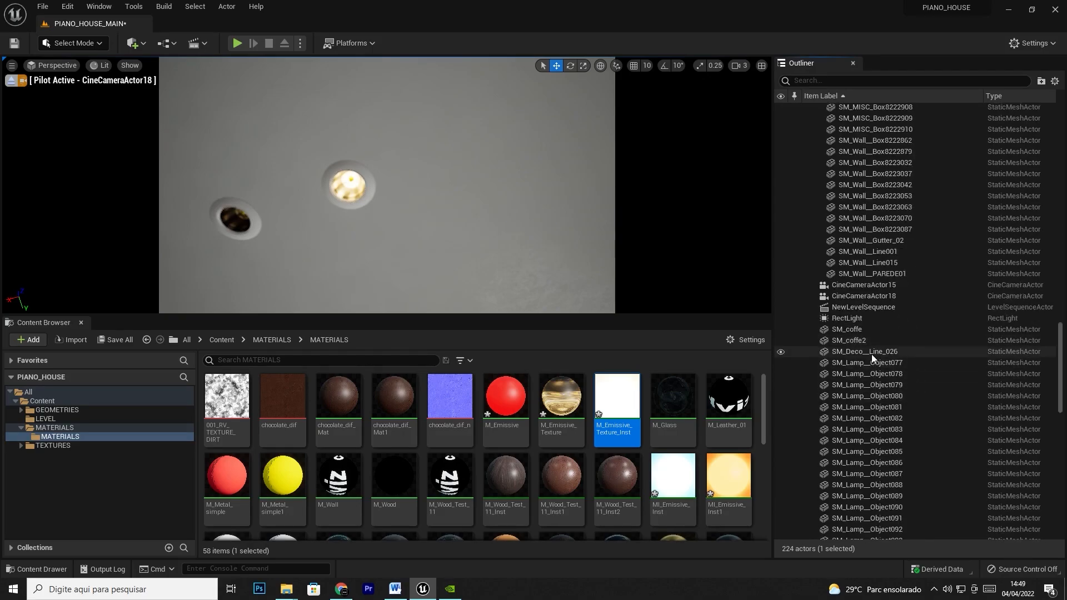
pyautogui.keyDown('shift'); pyautogui.click(872, 354); pyautogui.keyUp('shift')
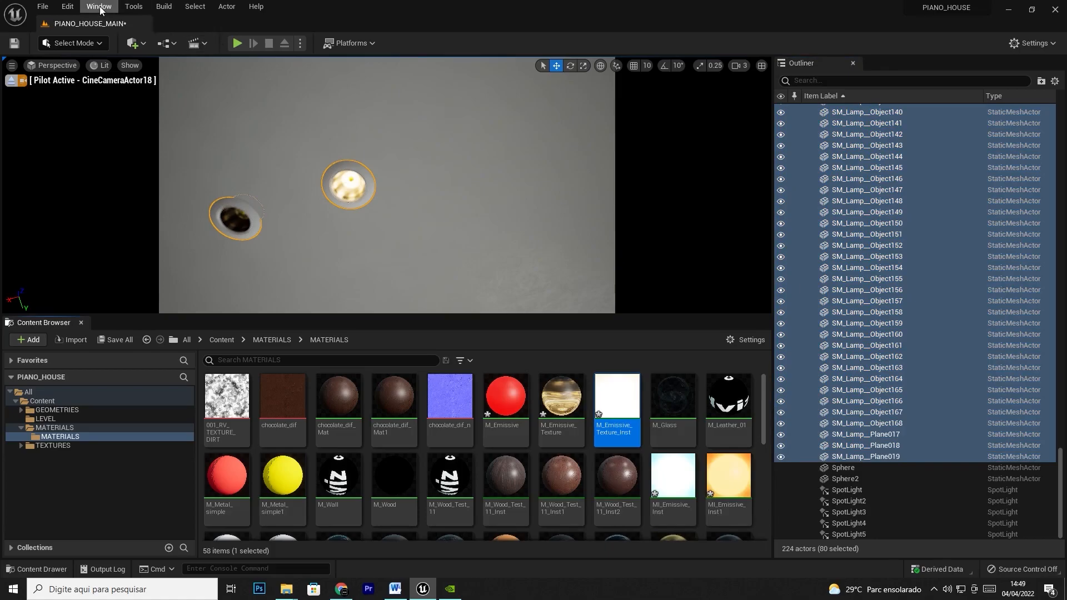
# Show the details of the multiple selection beside the scene list and examine its Element 0 materials
pyautogui.click(99, 7)
pyautogui.moveTo(121, 59)
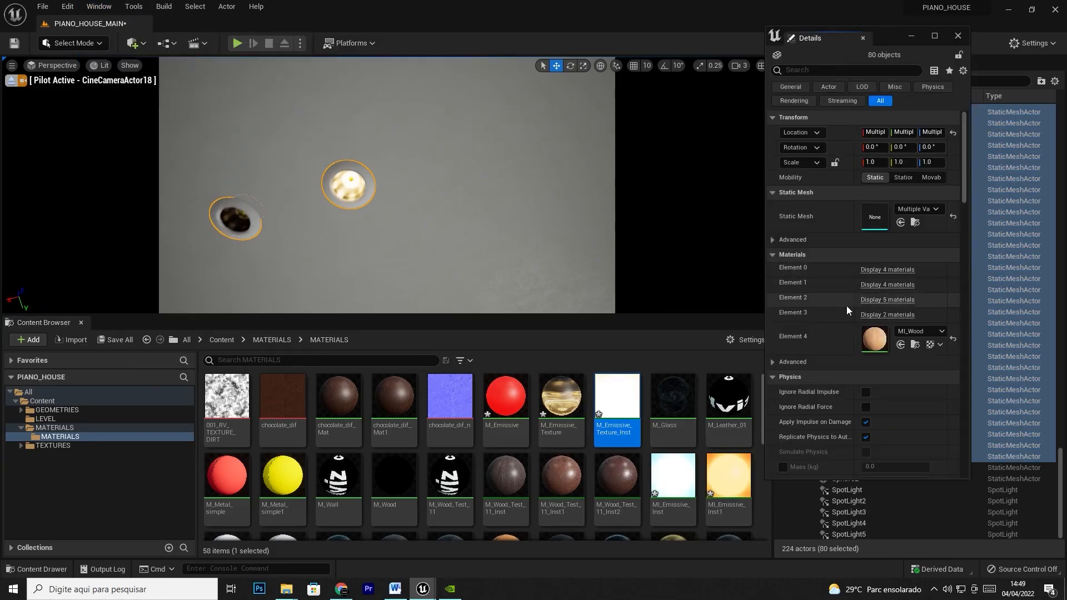
pyautogui.click(887, 270)
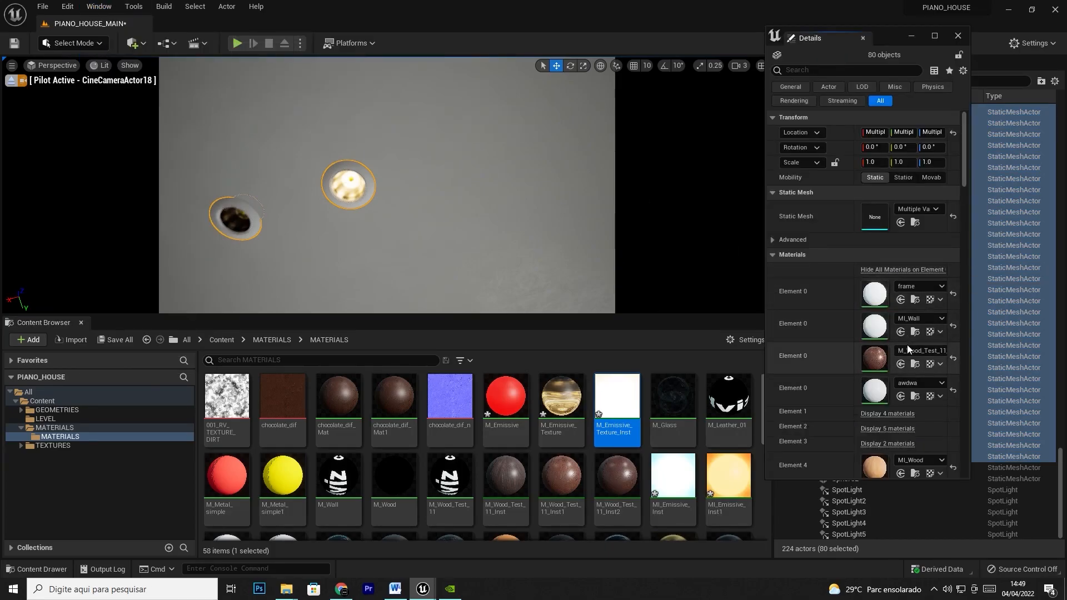
pyautogui.moveTo(900, 39); pyautogui.dragTo(684, 40)
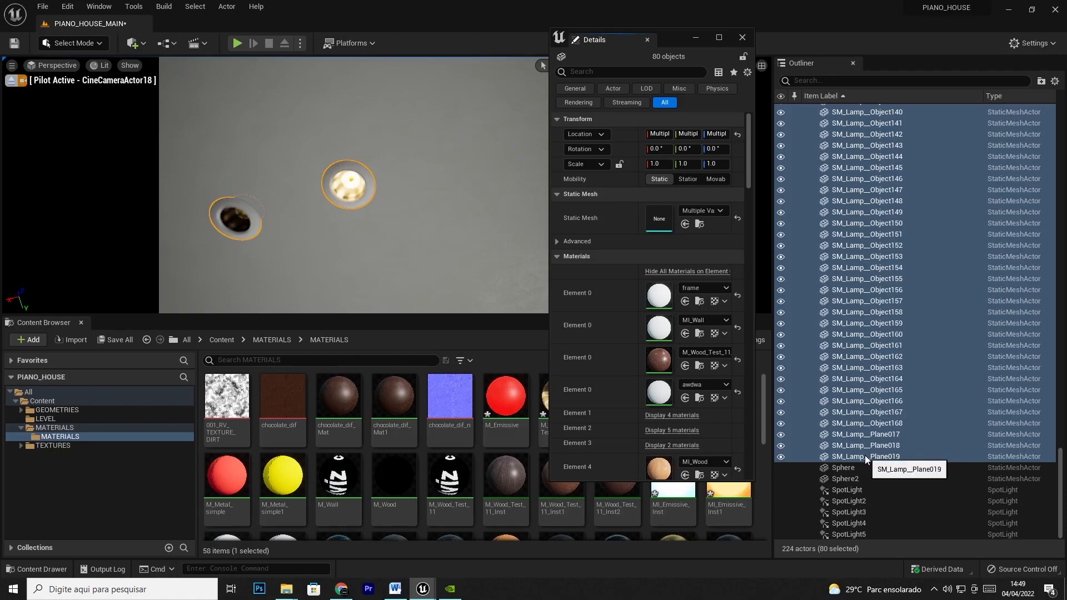
# Select only the actors from SM_Lamp__Object168 up to SM_Lamp__Object077 and list all materials on their Element 2
pyautogui.click(877, 424)
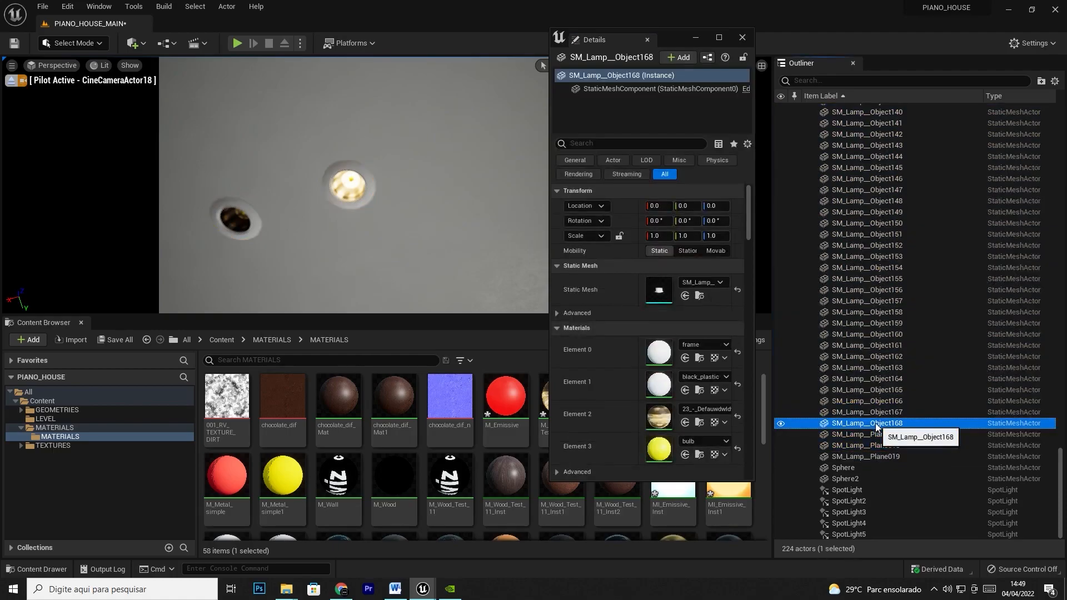
pyautogui.scroll(15, 875, 421)
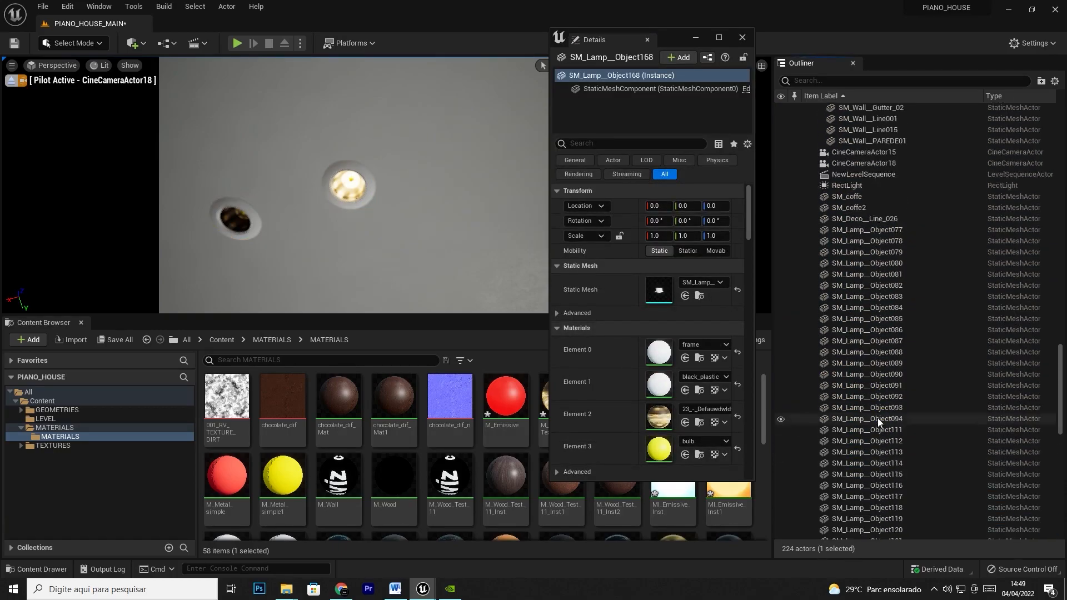
pyautogui.keyDown('shift'); pyautogui.click(874, 232); pyautogui.keyUp('shift')
pyautogui.scroll(-15, 874, 236)
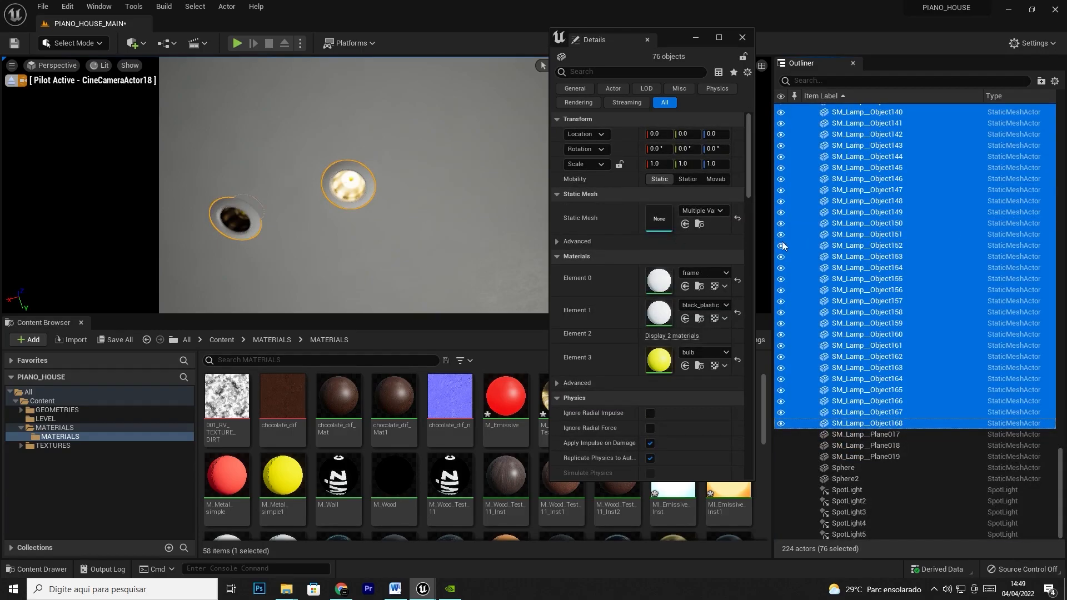
pyautogui.click(672, 335)
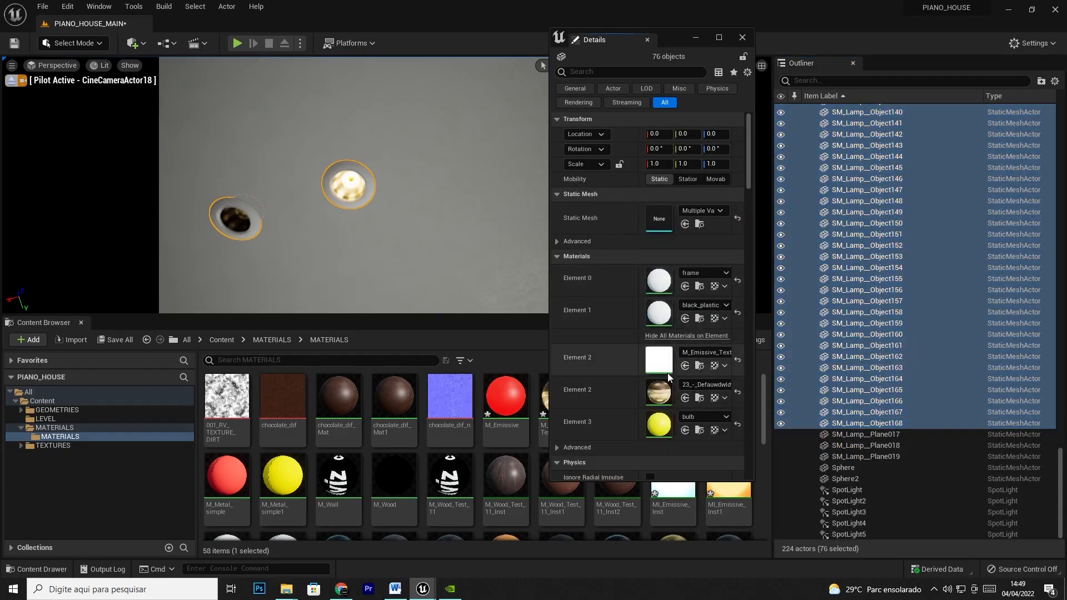
# Assign M_Emissive_Texture_Inst to Element 2 and Element 3 of all the selected lamps, check them on the ceiling, and close the details
pyautogui.moveTo(679, 38); pyautogui.dragTo(798, 56)
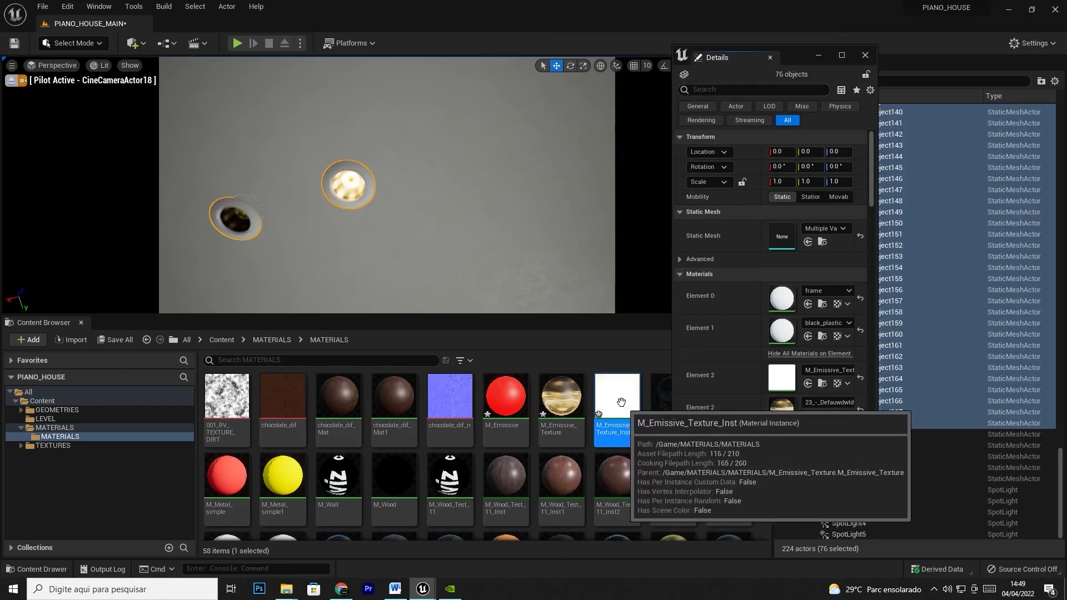
pyautogui.click(807, 416)
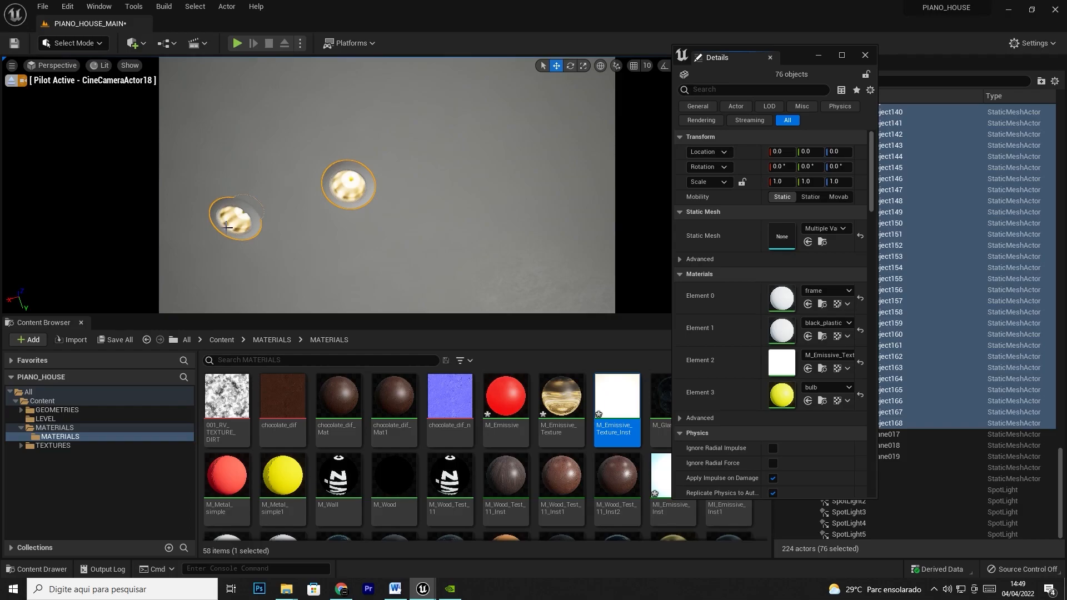
pyautogui.click(808, 401)
pyautogui.moveTo(423, 188); pyautogui.dragTo(470, 159, button='right')
pyautogui.press('w')
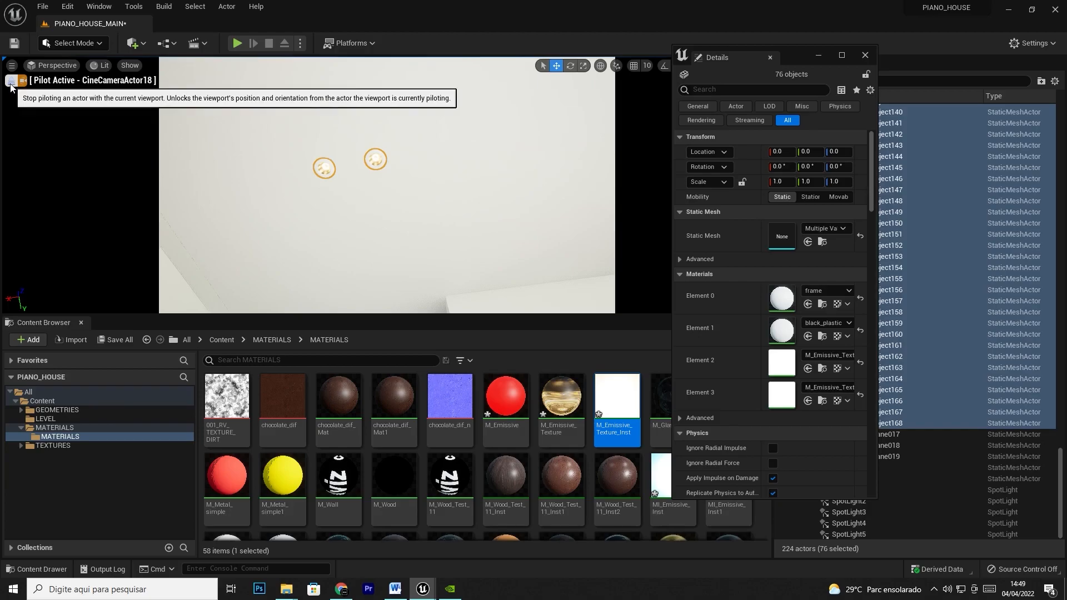
pyautogui.click(865, 56)
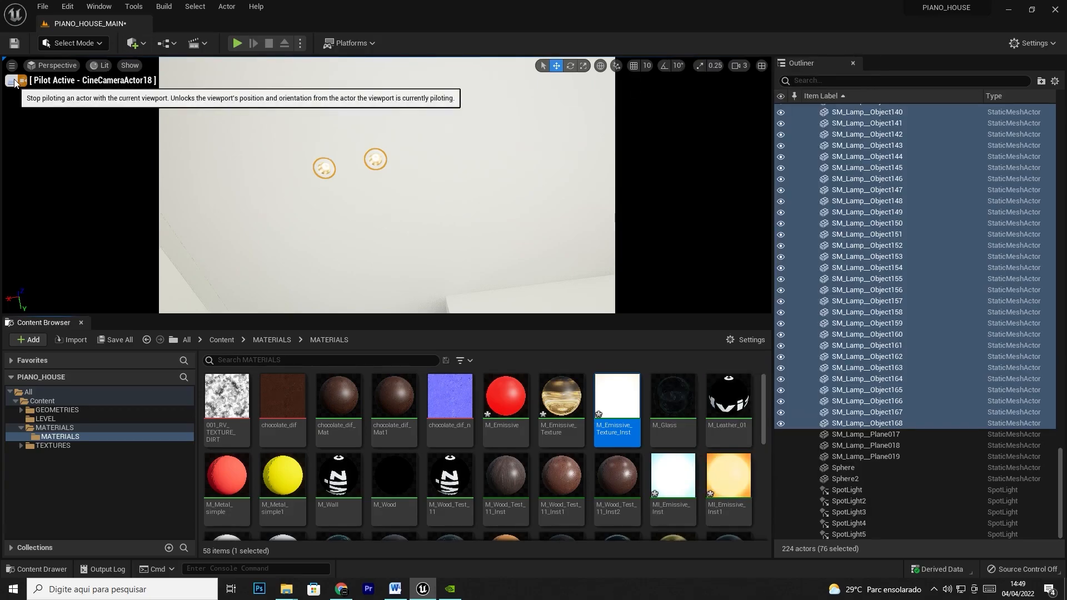
# Return to the corridor with the glowing spheres and stop piloting CineCameraActor18
pyautogui.moveTo(220, 129); pyautogui.dragTo(228, 209, button='right')
pyautogui.moveTo(20, 110); pyautogui.dragTo(23, 125, button='right')
pyautogui.press('w')
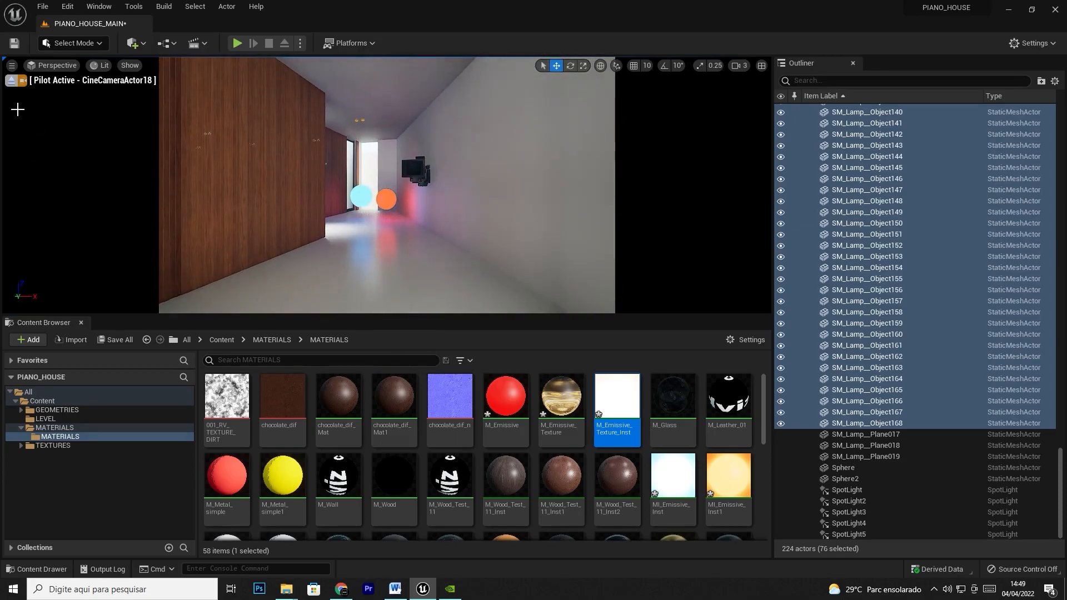
pyautogui.click(10, 81)
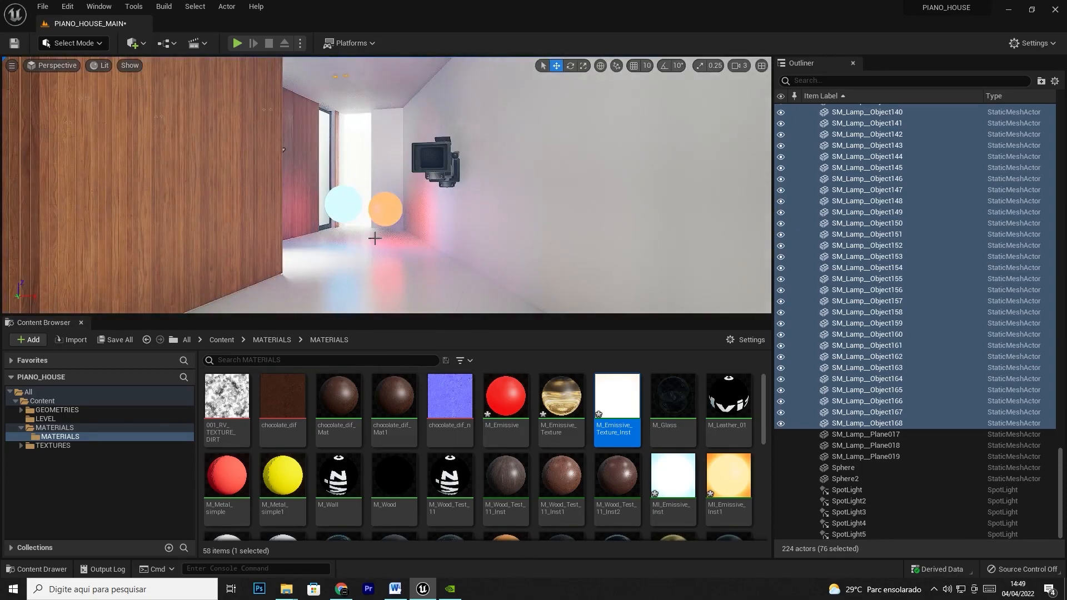
# Delete the orange and light-blue emissive spheres from the corridor
pyautogui.click(385, 209)
pyautogui.press('Delete')
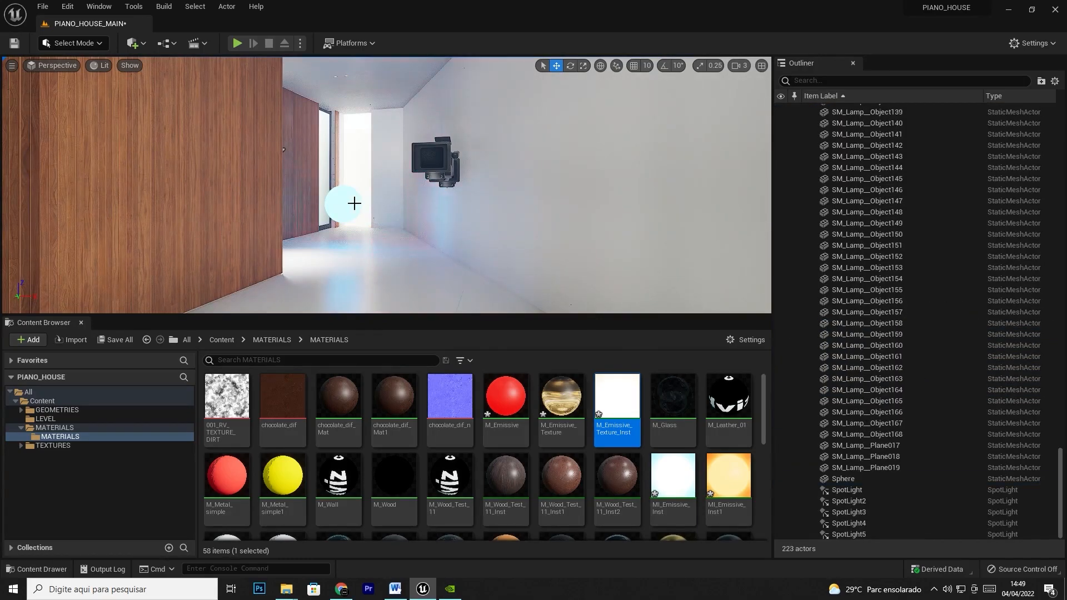
pyautogui.click(344, 204)
pyautogui.press('Delete')
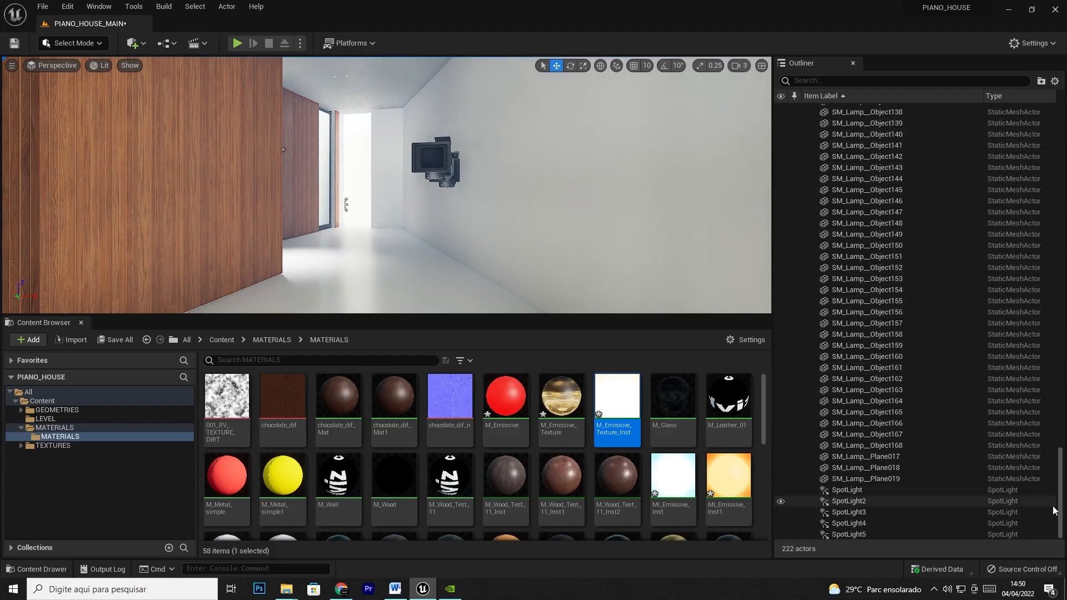
# Examine the Exposure settings of the PostProcessVolume and close its details
pyautogui.moveTo(1059, 483); pyautogui.dragTo(1047, 39)
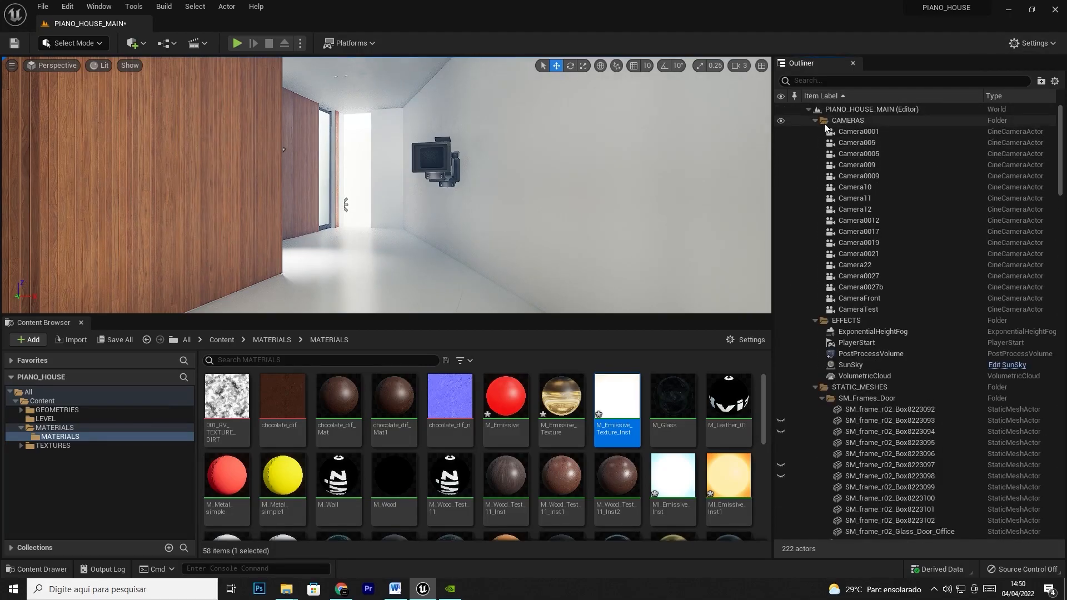
pyautogui.click(860, 354)
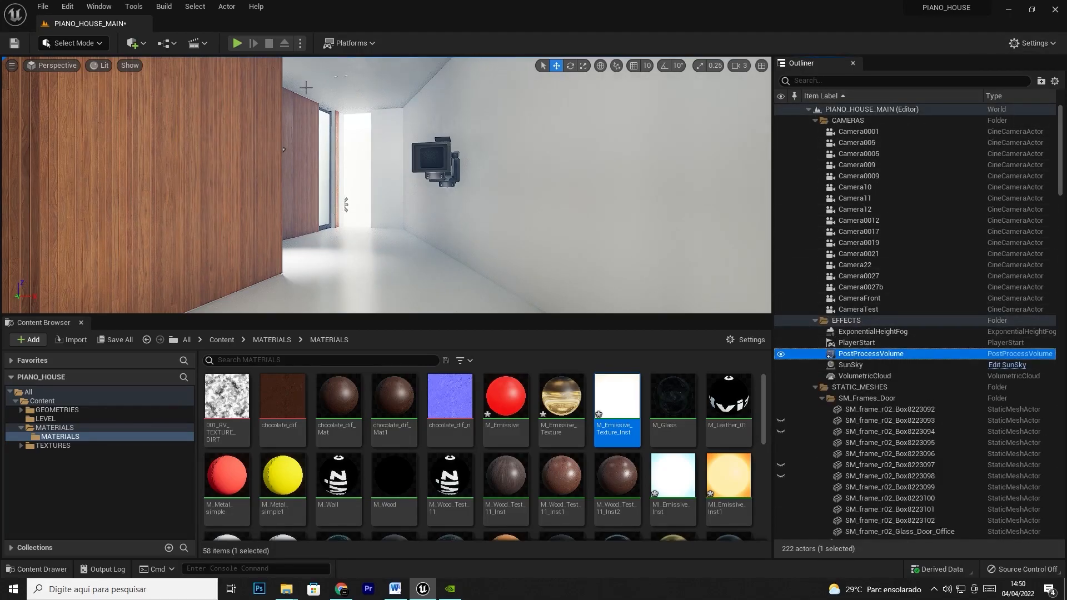
pyautogui.click(91, 8)
pyautogui.moveTo(195, 65)
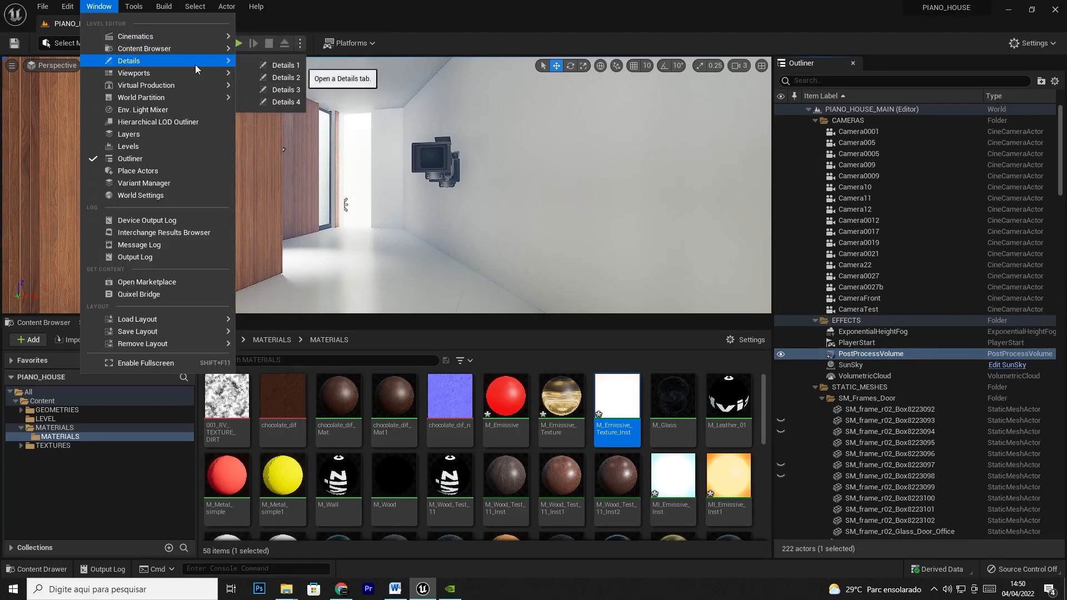
pyautogui.click(272, 67)
pyautogui.scroll(-5, 722, 334)
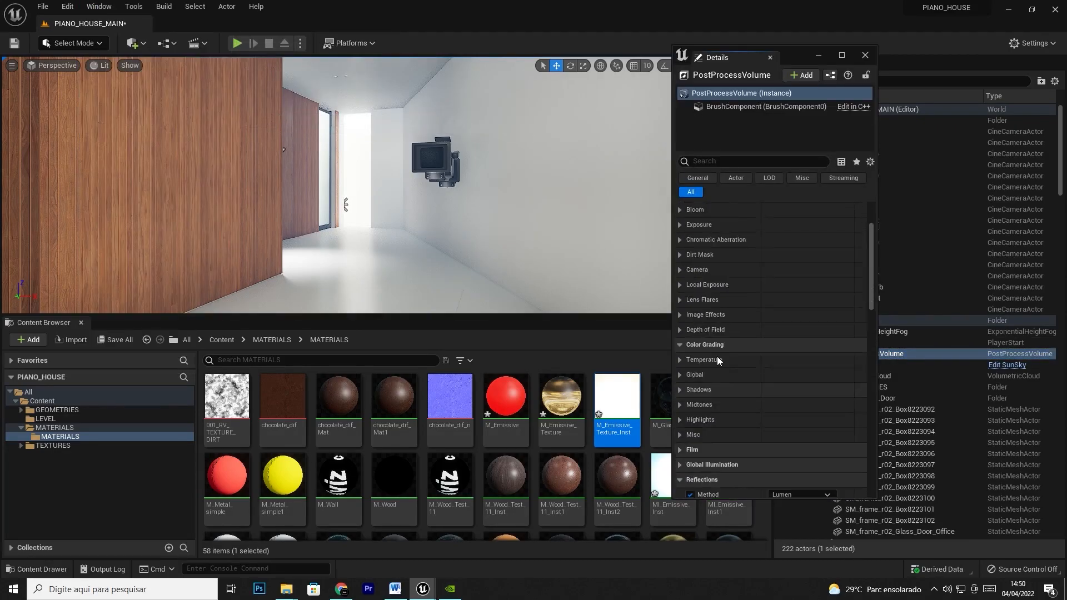
pyautogui.click(679, 225)
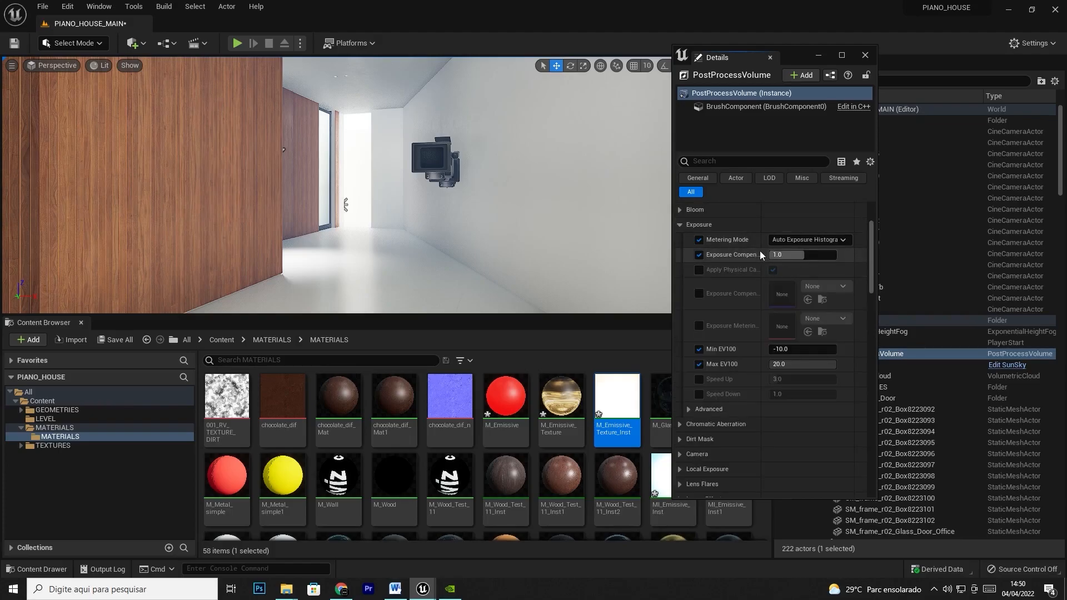
pyautogui.click(865, 55)
# Enlarge the viewport over the content browser and bring a pair of ceiling lamps into close view
pyautogui.moveTo(353, 224); pyautogui.dragTo(556, 194, button='right')
pyautogui.moveTo(427, 247); pyautogui.dragTo(425, 289, button='right')
pyautogui.moveTo(480, 157); pyautogui.dragTo(440, 279, button='right')
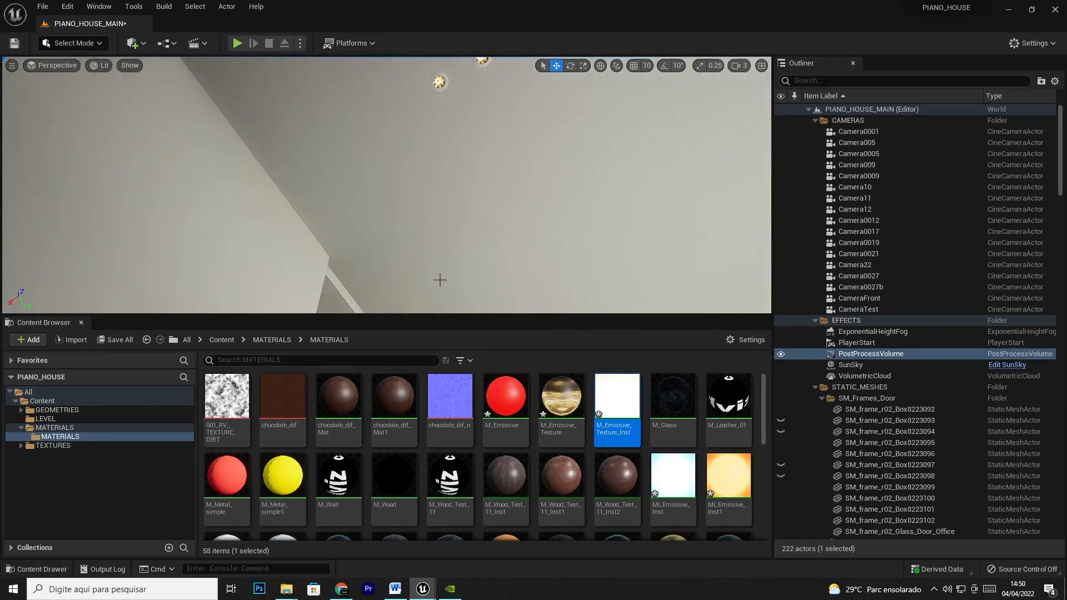
pyautogui.moveTo(442, 316); pyautogui.dragTo(456, 484)
pyautogui.moveTo(451, 333); pyautogui.dragTo(452, 312, button='right')
pyautogui.moveTo(516, 220); pyautogui.dragTo(519, 328, button='right')
pyautogui.scroll(5, 523, 227)
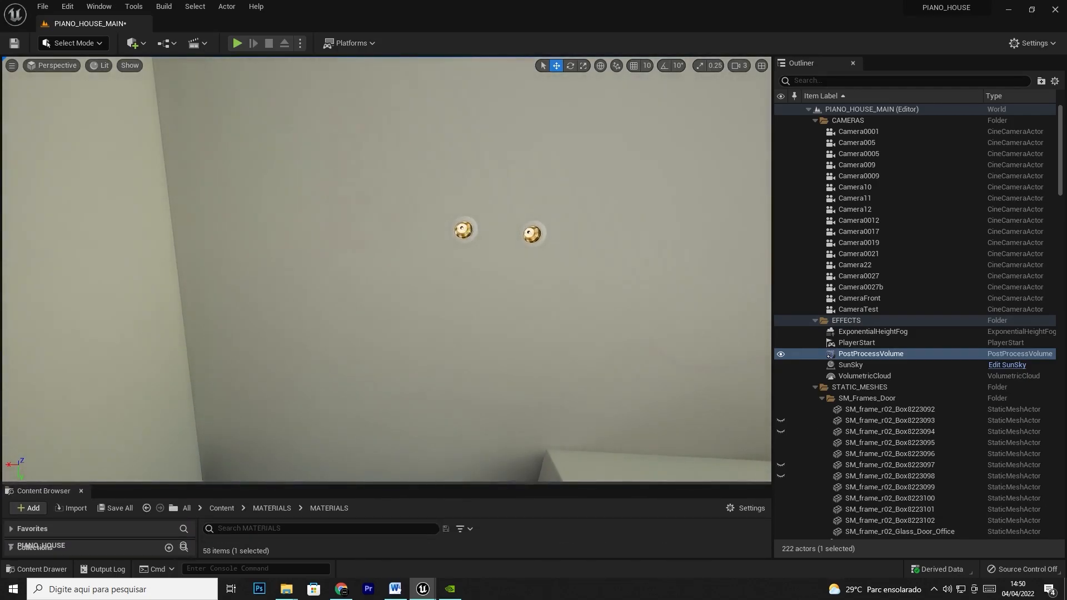
# Show the details of one of the two ceiling lamps and open its Element 2 material instance for editing
pyautogui.click(463, 230)
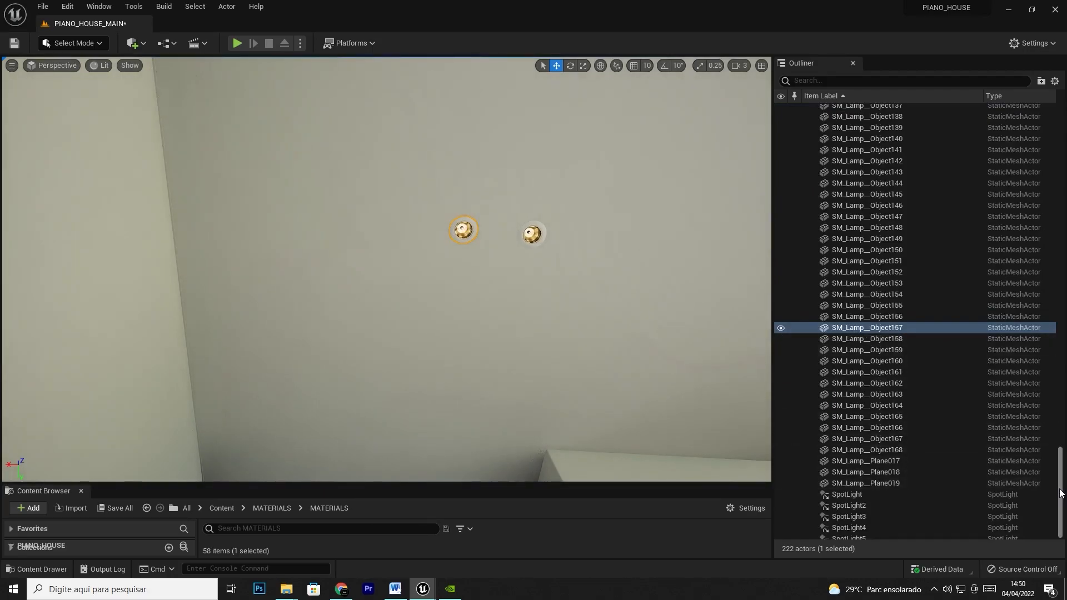
pyautogui.click(105, 7)
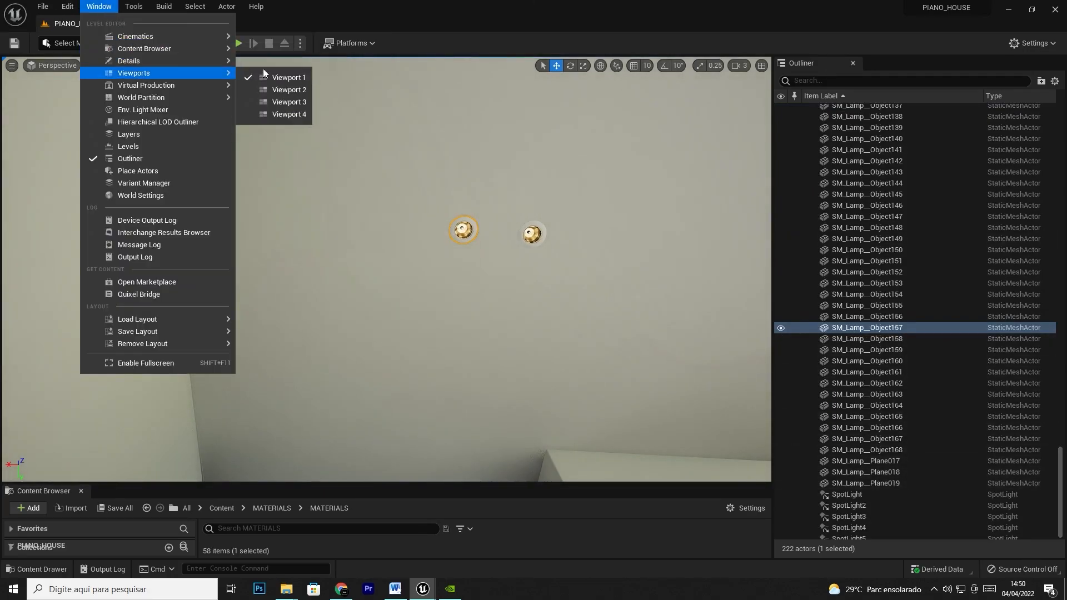
pyautogui.click(279, 78)
pyautogui.click(110, 8)
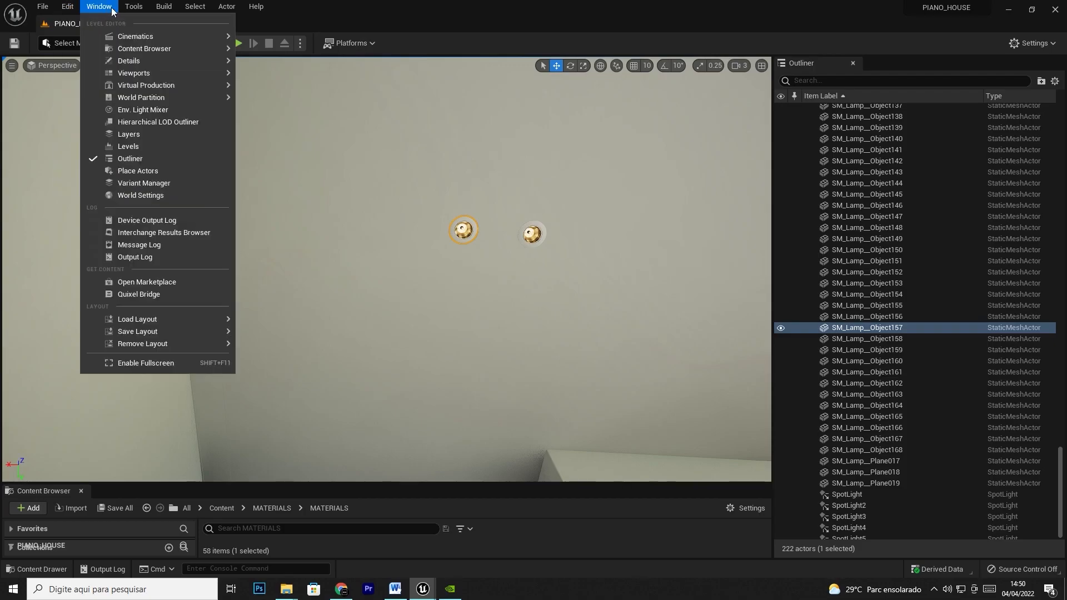
pyautogui.moveTo(131, 61)
pyautogui.click(265, 66)
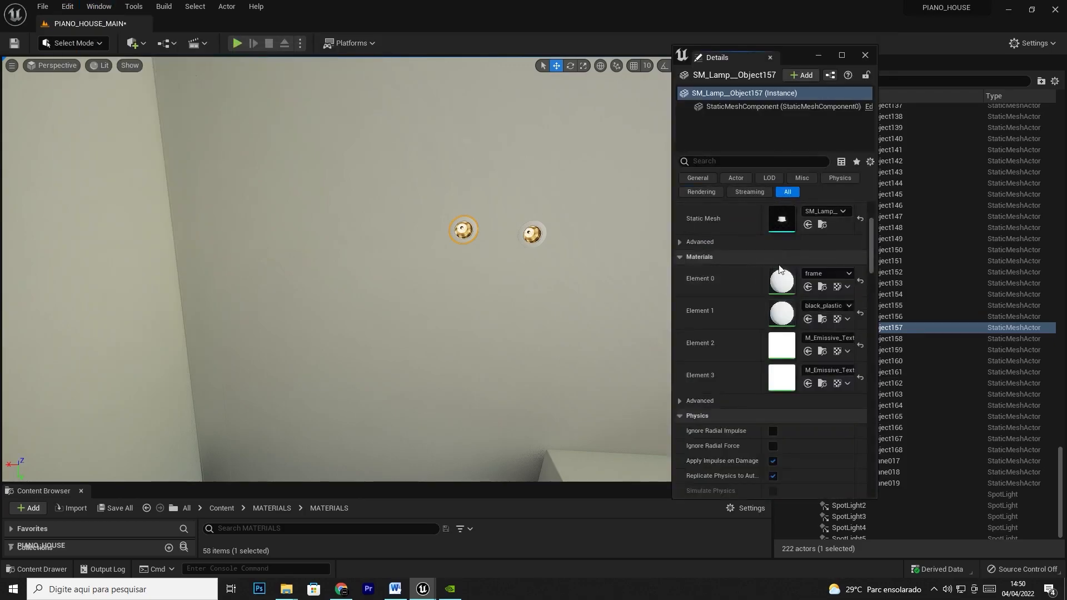
pyautogui.doubleClick(781, 345)
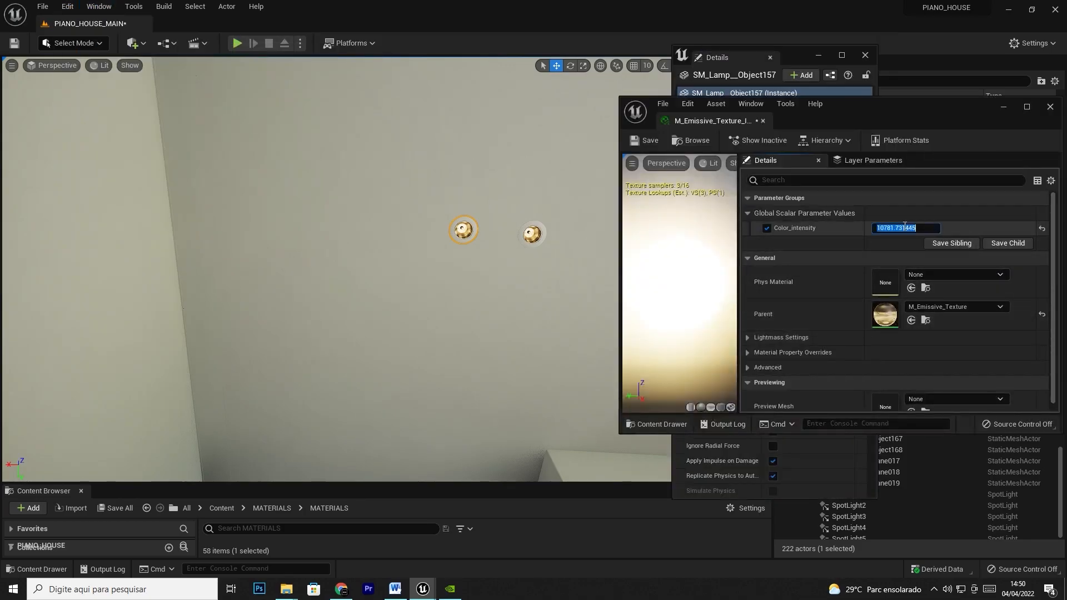
# Try a Color_intensity of 2000, set it to 20000 instead, and close the instance editor and the lamp's details
pyautogui.click(906, 228)
pyautogui.write('2000')
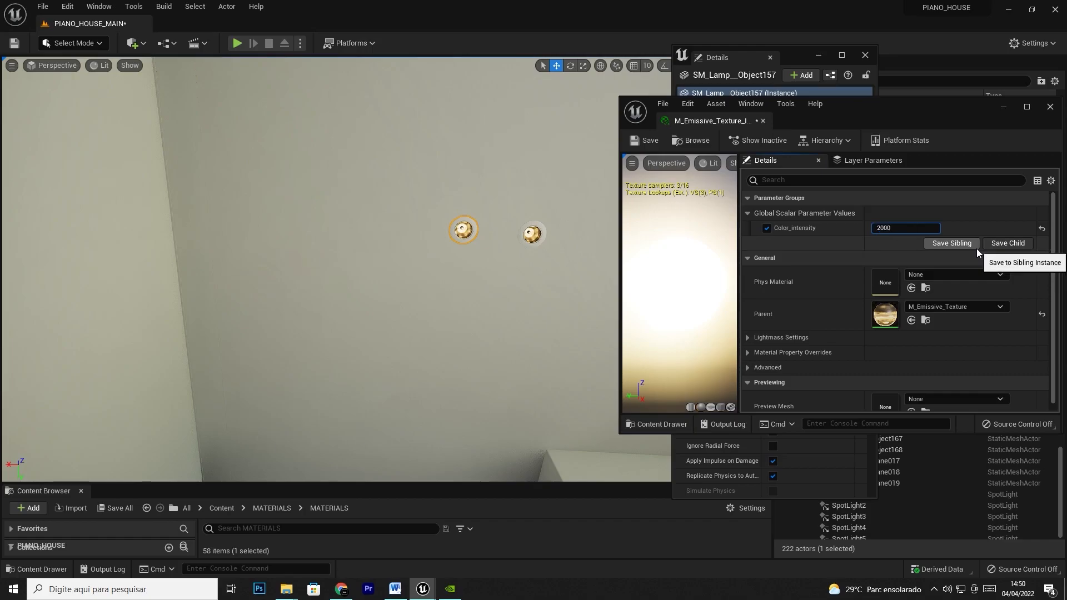
pyautogui.press('Return')
pyautogui.write('20')
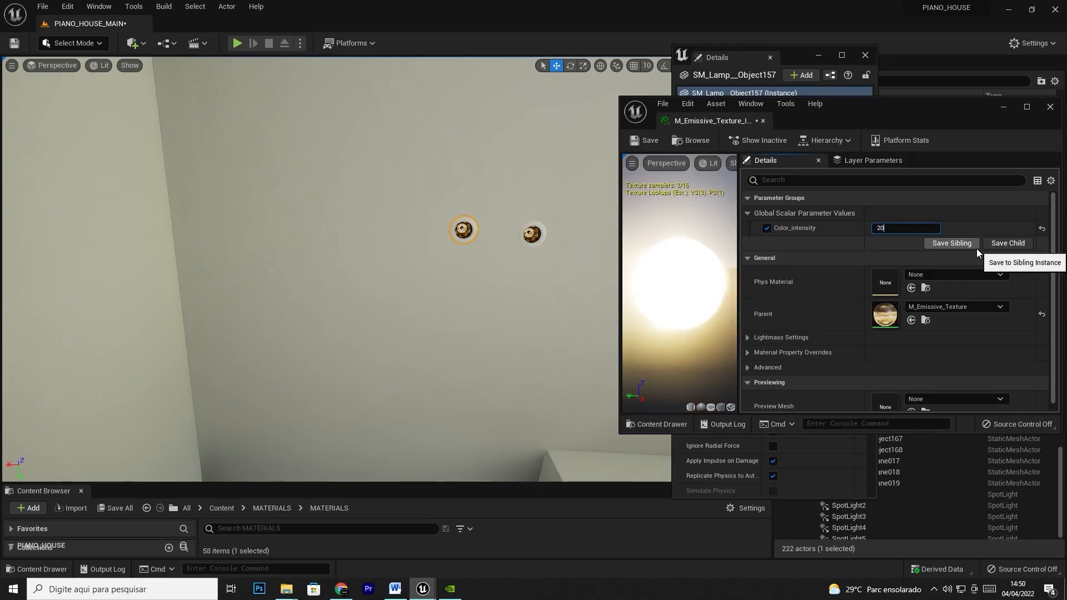
pyautogui.write('000')
pyautogui.press('Return')
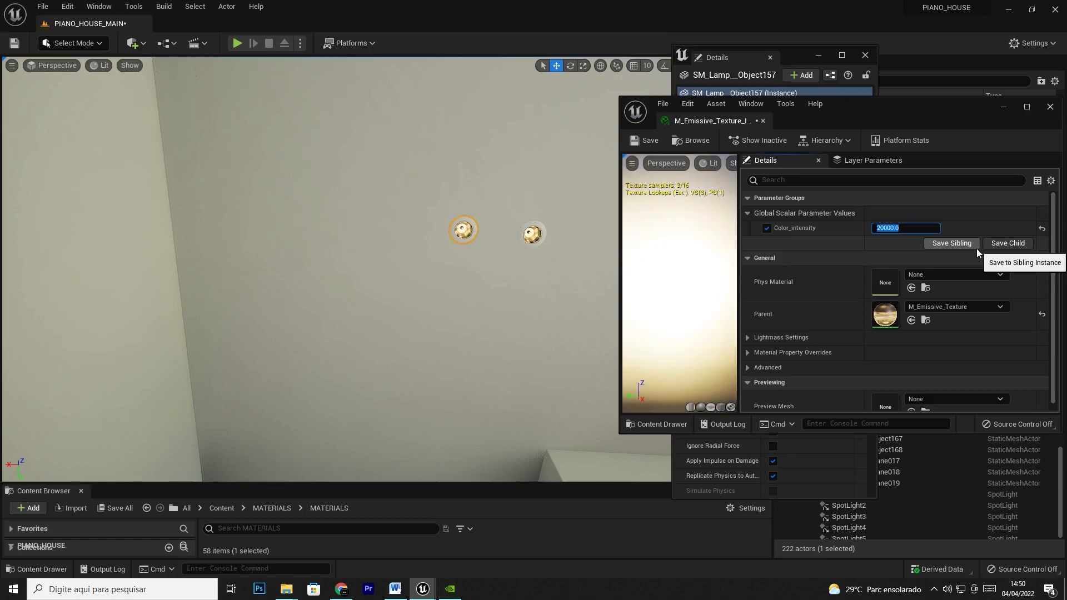
pyautogui.click(1050, 107)
pyautogui.click(488, 334)
pyautogui.click(865, 56)
# Inspect the ceiling lamps through the rooms, select the hanging linear lamp SM_Lamp__Cylinder020, and show its details
pyautogui.moveTo(560, 187); pyautogui.dragTo(372, 267, button='right')
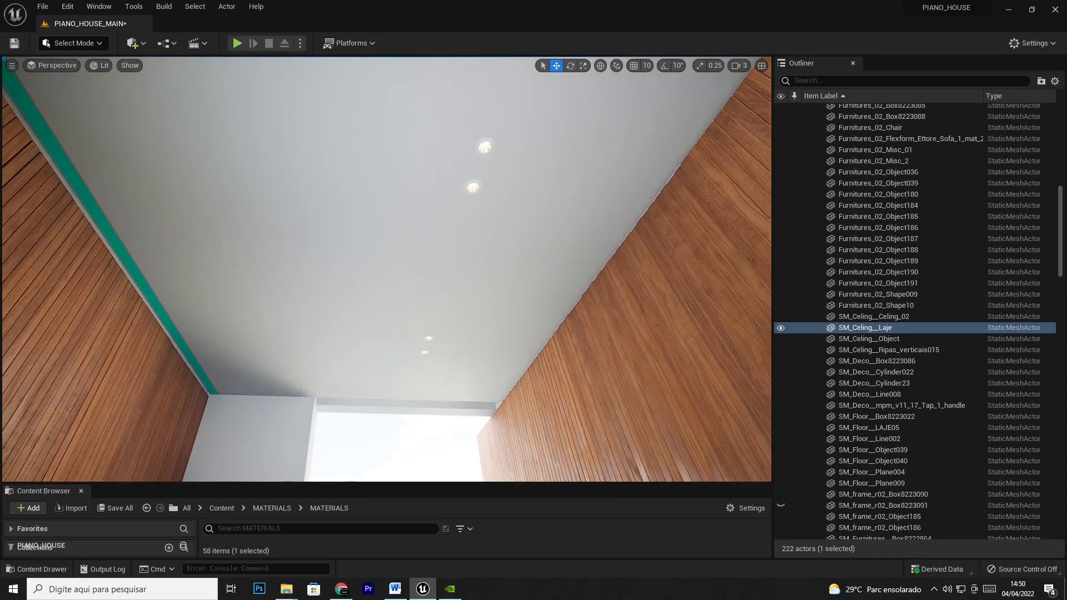
pyautogui.moveTo(371, 267); pyautogui.dragTo(311, 289, button='right')
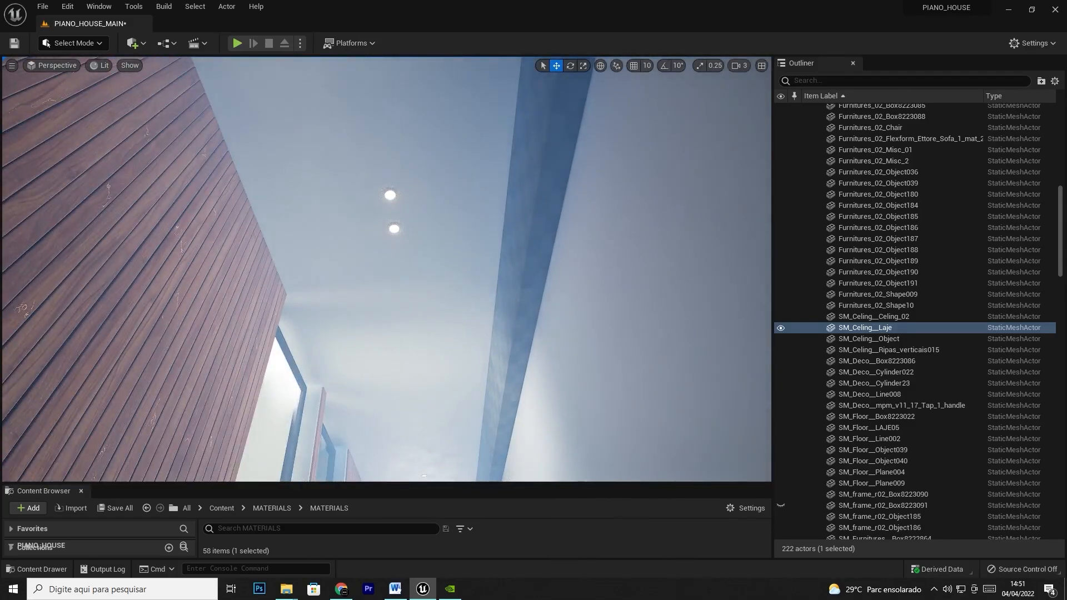
pyautogui.moveTo(387, 269); pyautogui.dragTo(422, 295, button='right')
pyautogui.click(441, 179)
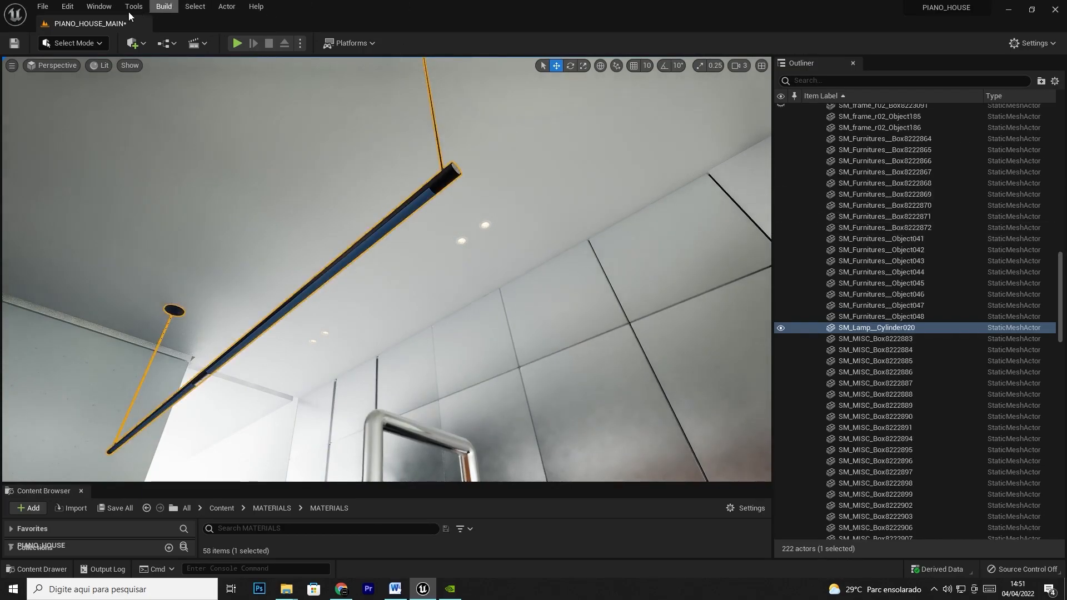
pyautogui.click(106, 8)
pyautogui.moveTo(125, 60)
pyautogui.click(292, 66)
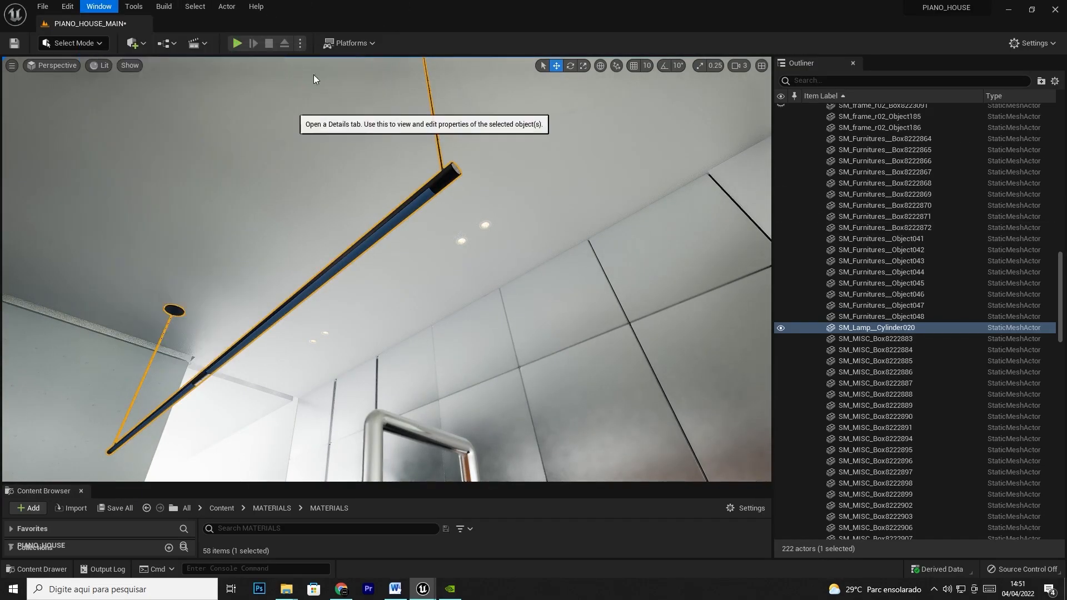
# Select the glass door panel outside and locate its MI_Glass_01 material in the content browser
pyautogui.moveTo(588, 174); pyautogui.dragTo(397, 360, button='right')
pyautogui.press('w')
pyautogui.click(398, 360)
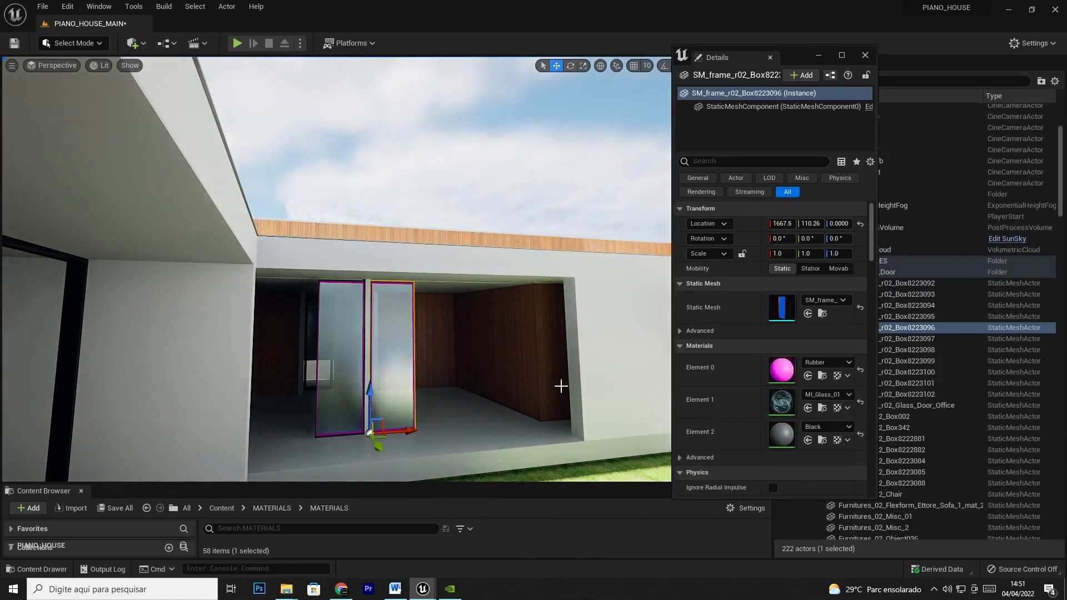
pyautogui.click(822, 408)
# Assign MI_Glass_01 to Element 3 of the hanging linear lamp and look at its tube up close
pyautogui.press('w')
pyautogui.moveTo(435, 317); pyautogui.dragTo(434, 241, button='right')
pyautogui.click(434, 241)
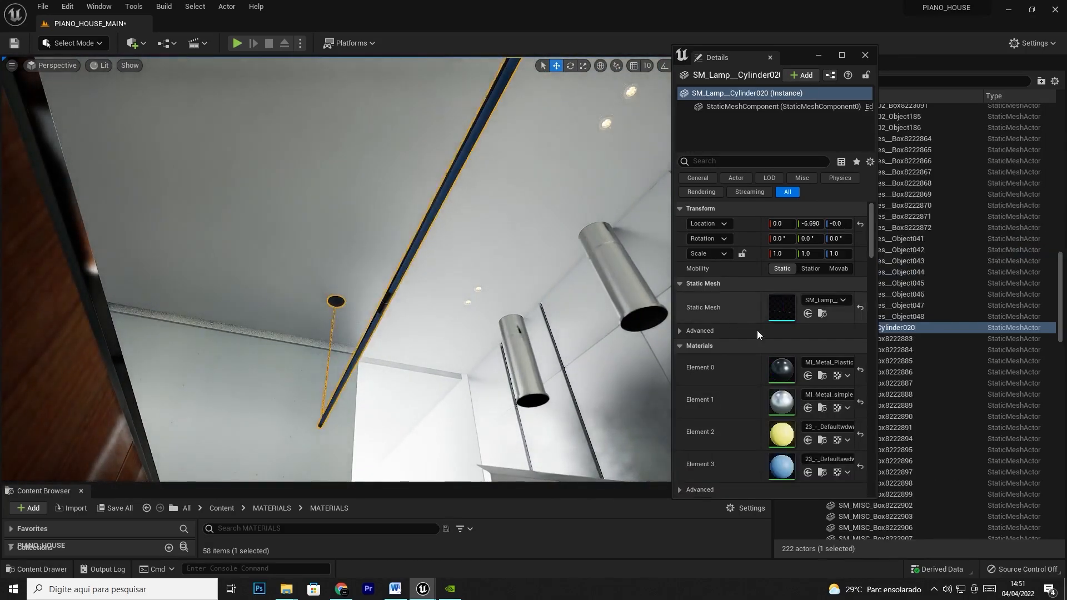
pyautogui.click(809, 472)
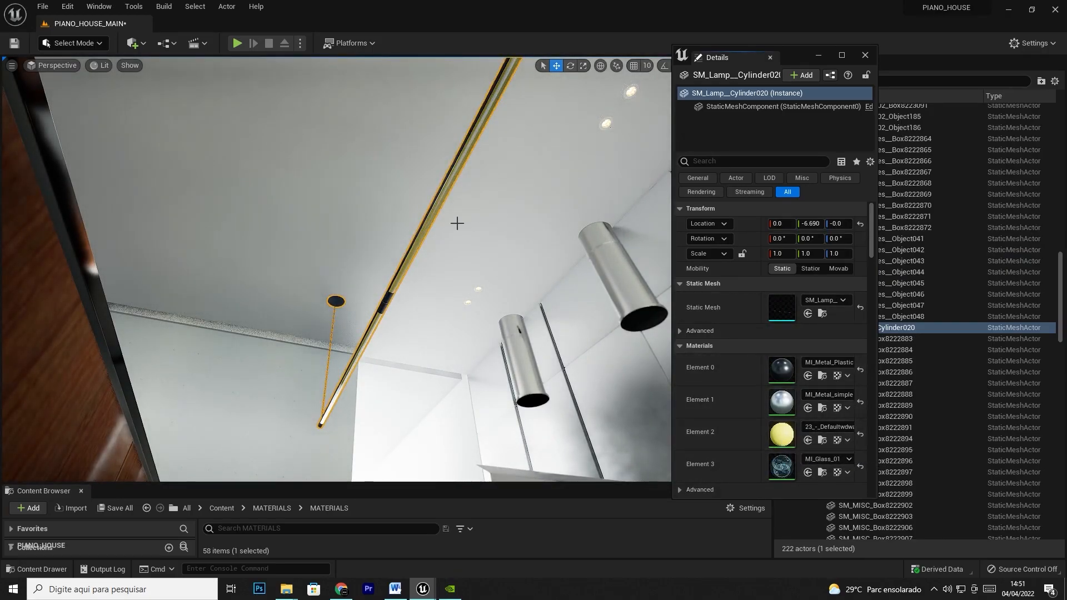
pyautogui.moveTo(494, 196); pyautogui.dragTo(495, 194, button='right')
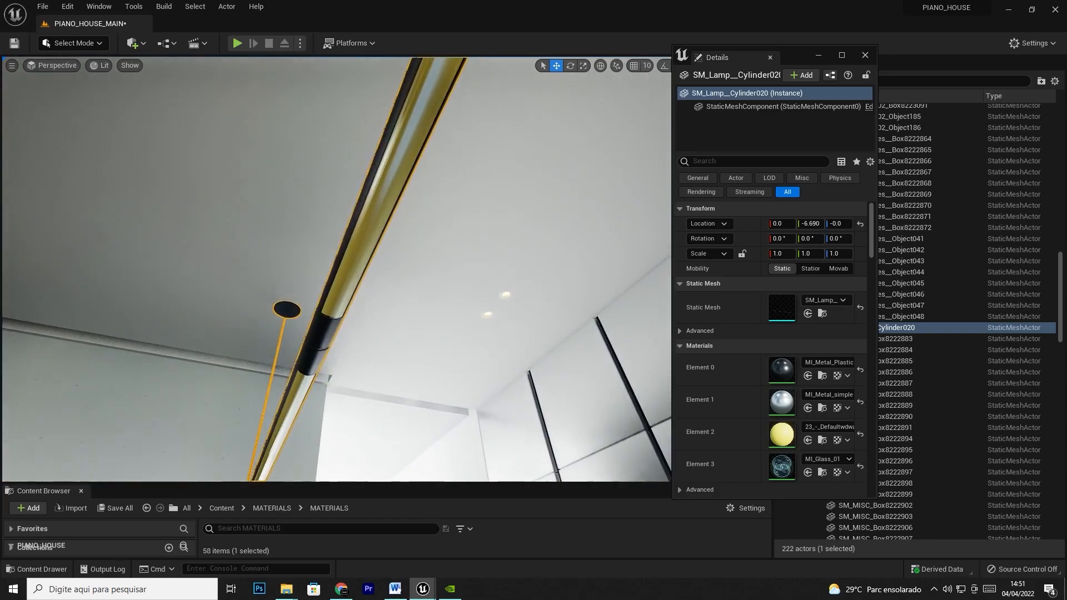
# Open a second content browser and show the contents of the MATERIALS subfolder inside MATERIALS
pyautogui.click(101, 10)
pyautogui.moveTo(130, 50)
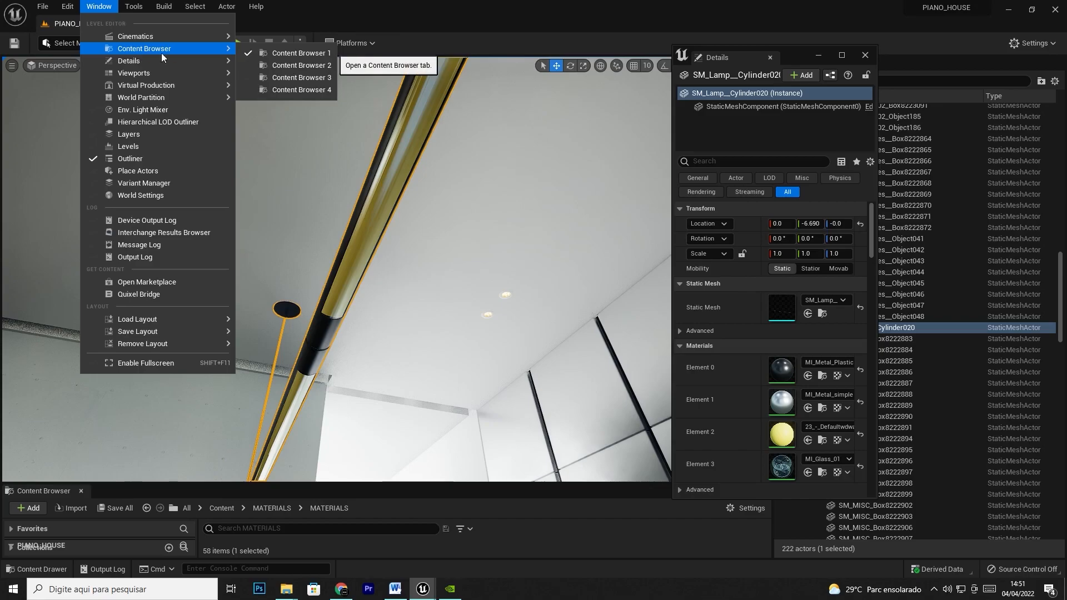
pyautogui.click(294, 53)
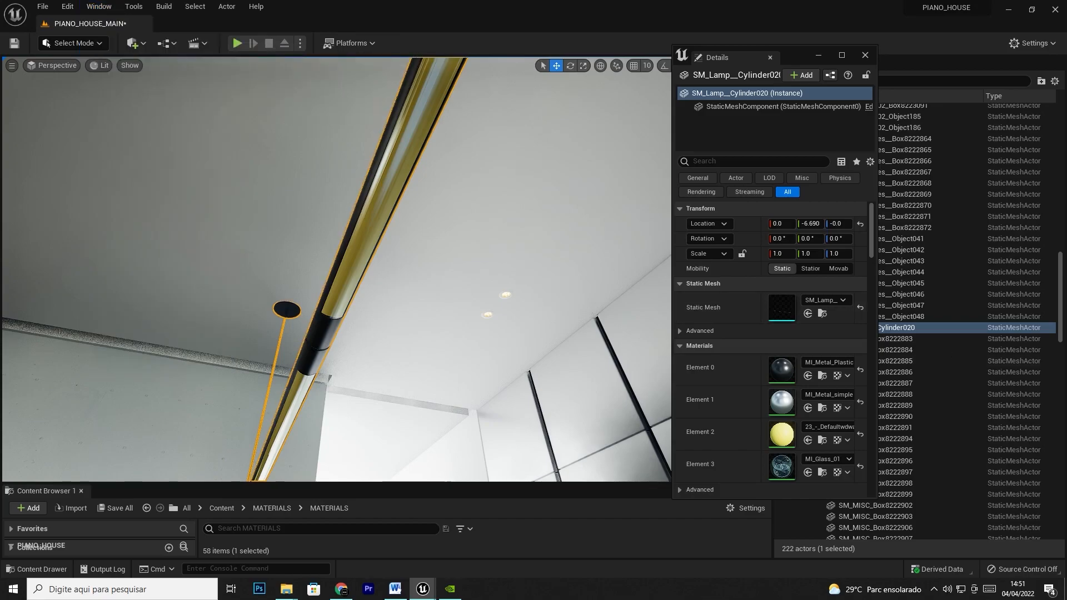
pyautogui.moveTo(1066, 250); pyautogui.dragTo(522, 210)
pyautogui.click(291, 324)
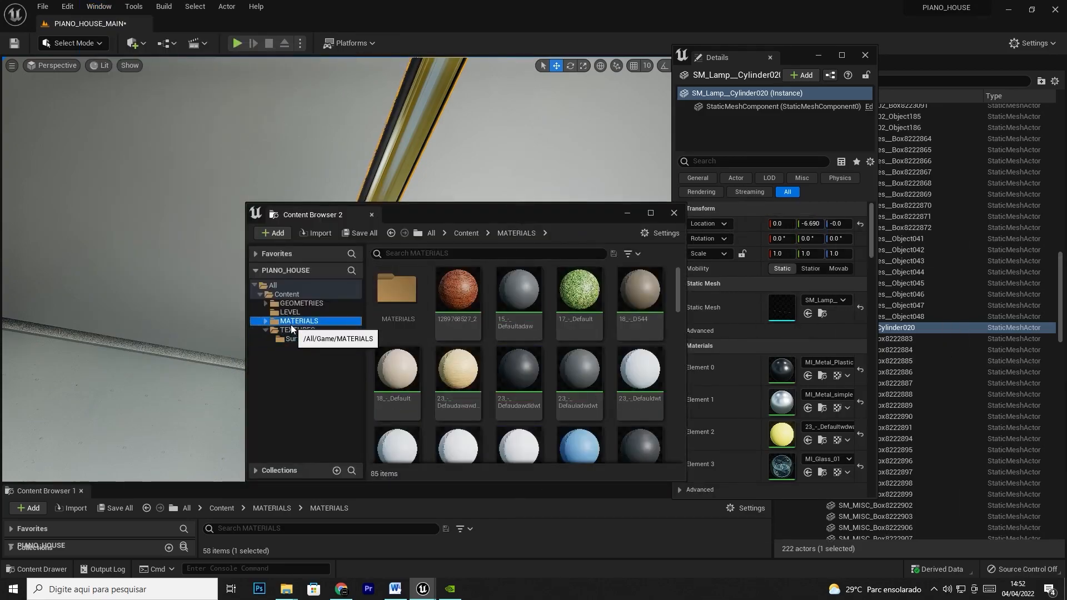
pyautogui.doubleClick(414, 308)
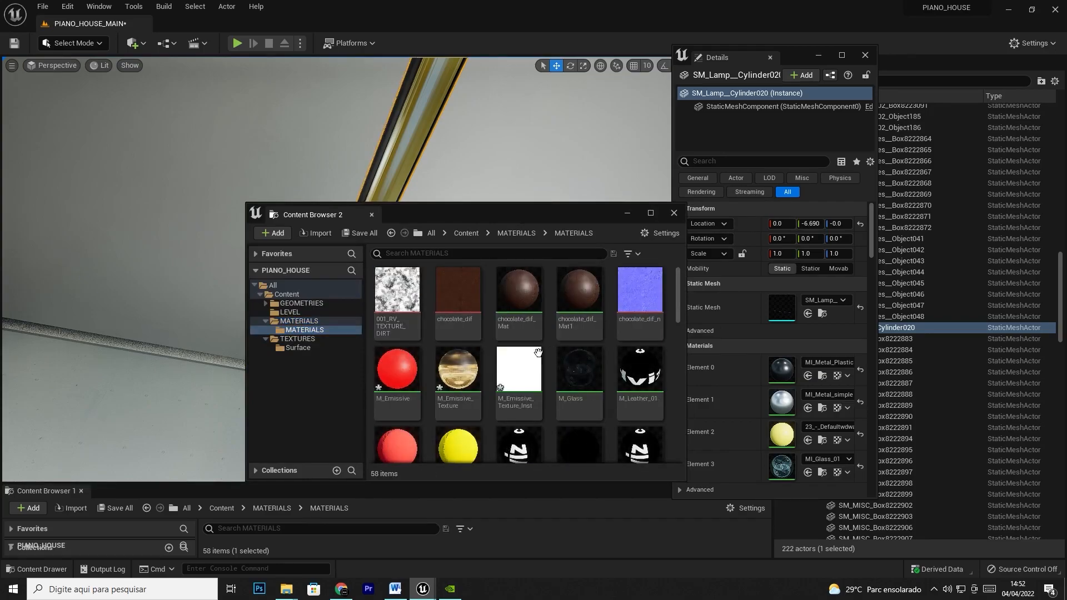
# Assign MI_Emissive_Inst1 to Element 2 of the hanging linear lamp, moving the floating content browser aside
pyautogui.click(532, 405)
pyautogui.scroll(-3, 609, 367)
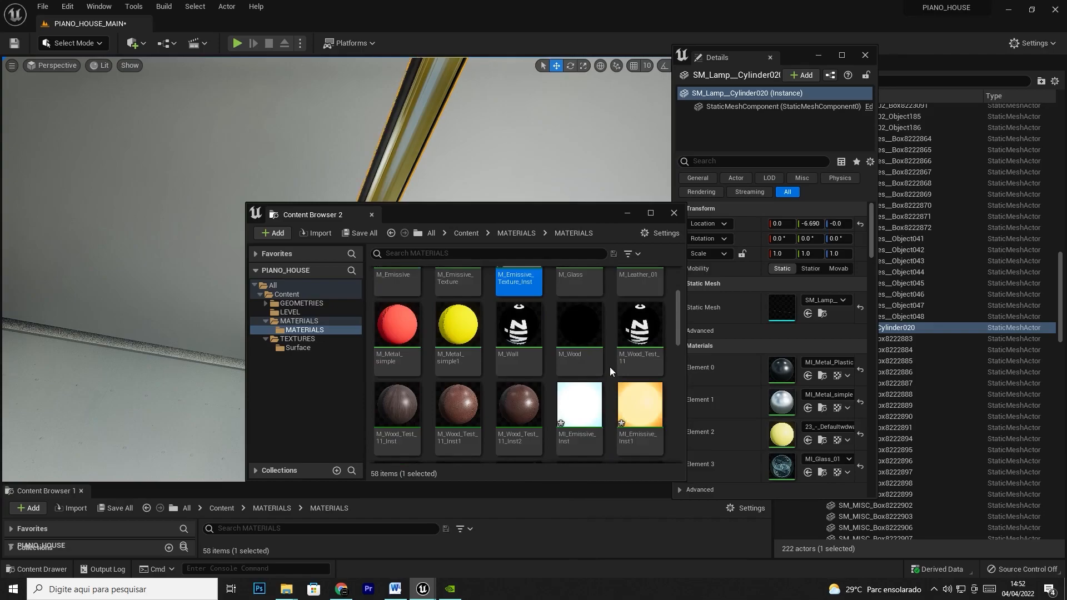
pyautogui.click(639, 369)
pyautogui.moveTo(571, 216); pyautogui.dragTo(193, 204)
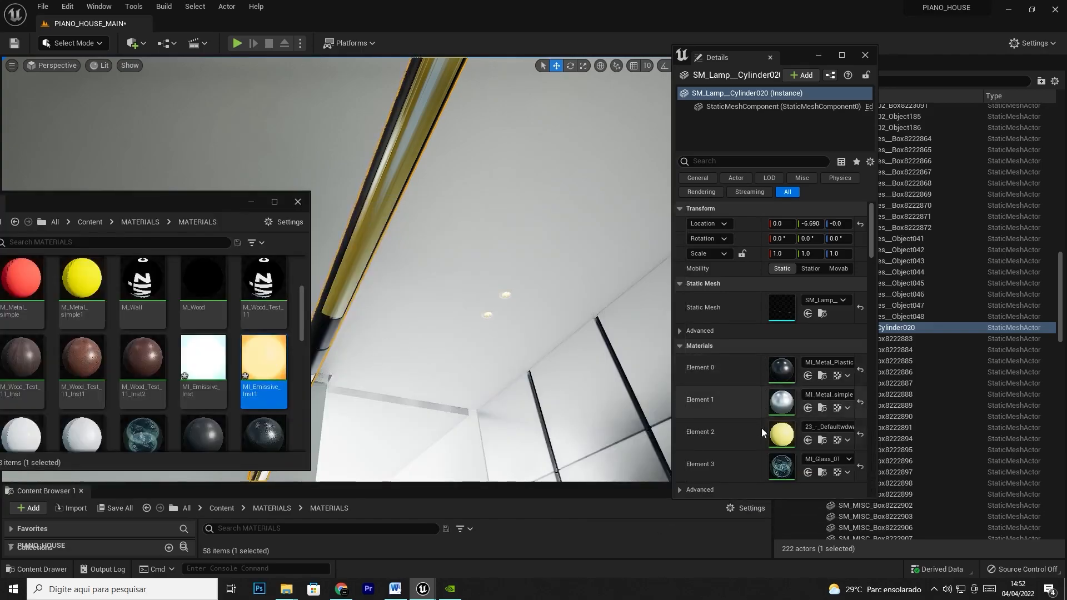
pyautogui.click(808, 440)
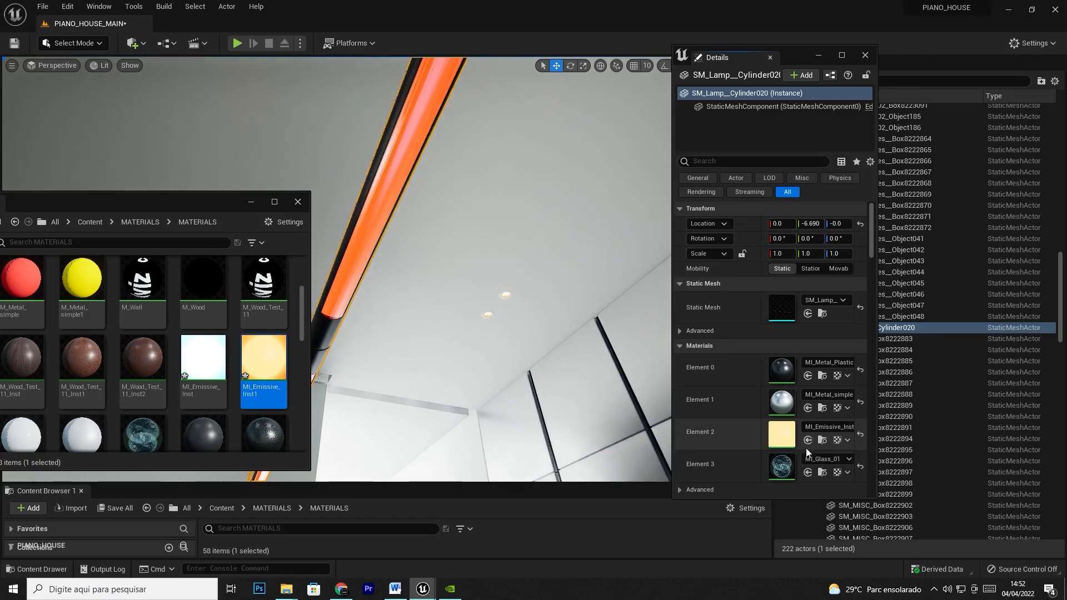
# Set the Color parameter of MI_Emissive_Inst1 to a warm yellow-orange, hex sRGB FFD531FF
pyautogui.doubleClick(784, 441)
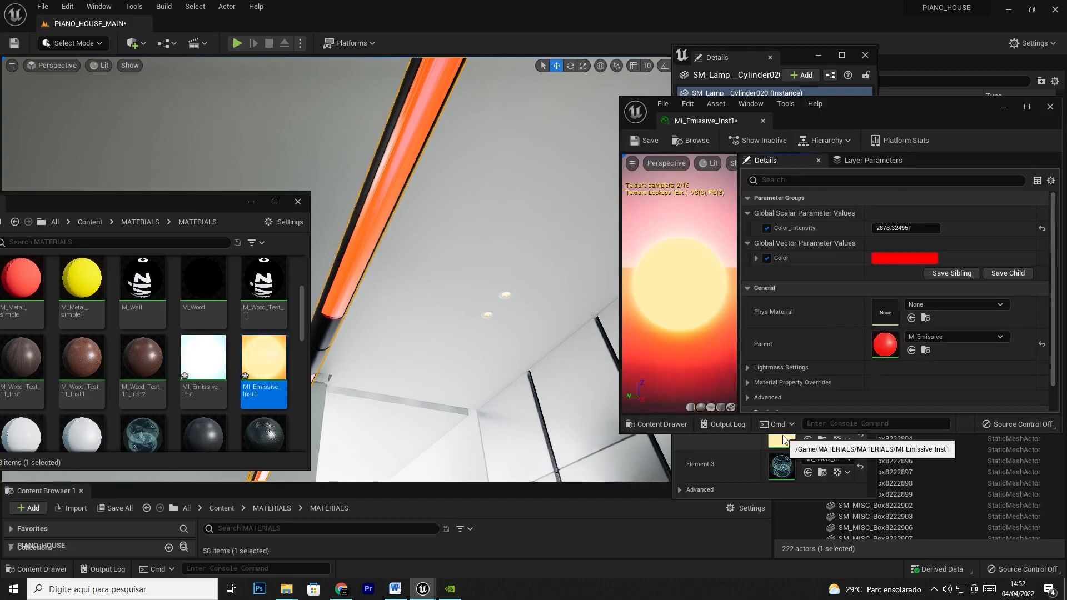
pyautogui.click(903, 259)
pyautogui.moveTo(775, 365); pyautogui.dragTo(765, 393)
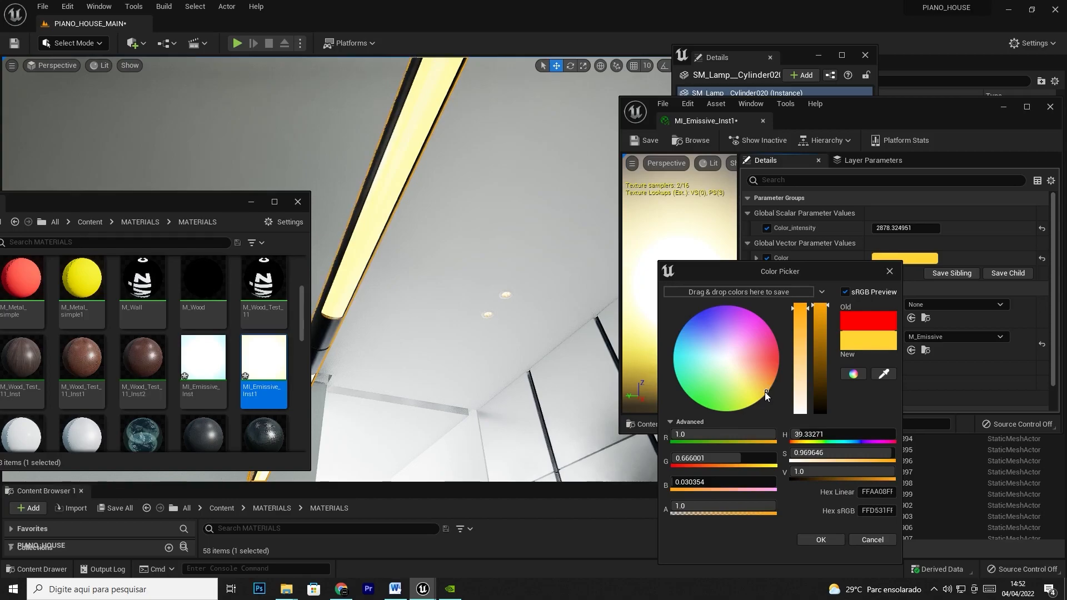
# Close the instance editor, assign M_Emissive_Texture_Inst to Element 2 of the hanging linear lamp, and inspect its tube
pyautogui.scroll(3, 162, 269)
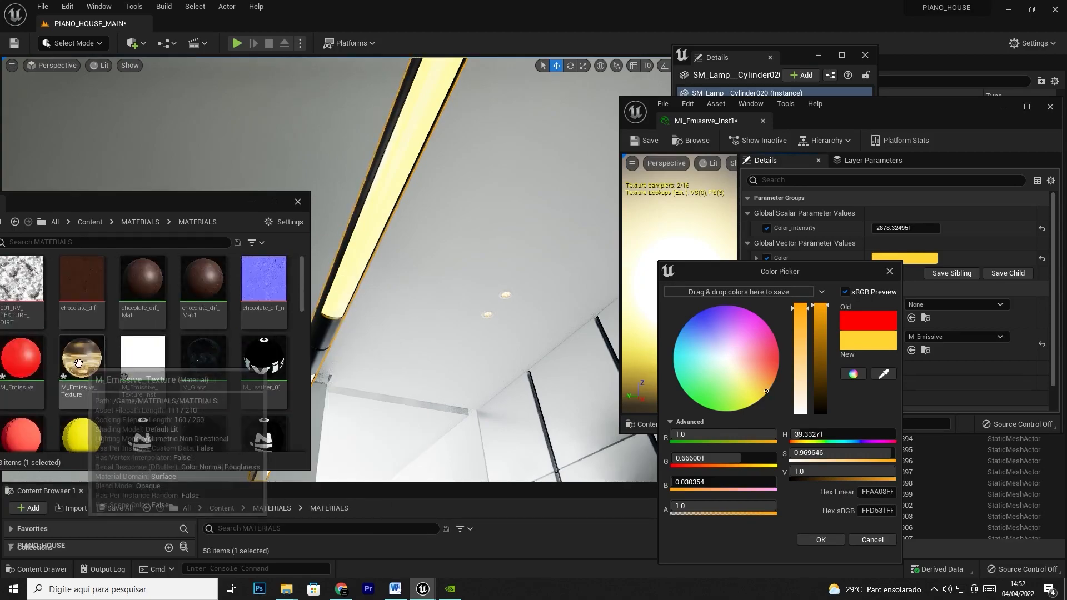
pyautogui.click(145, 366)
pyautogui.click(889, 272)
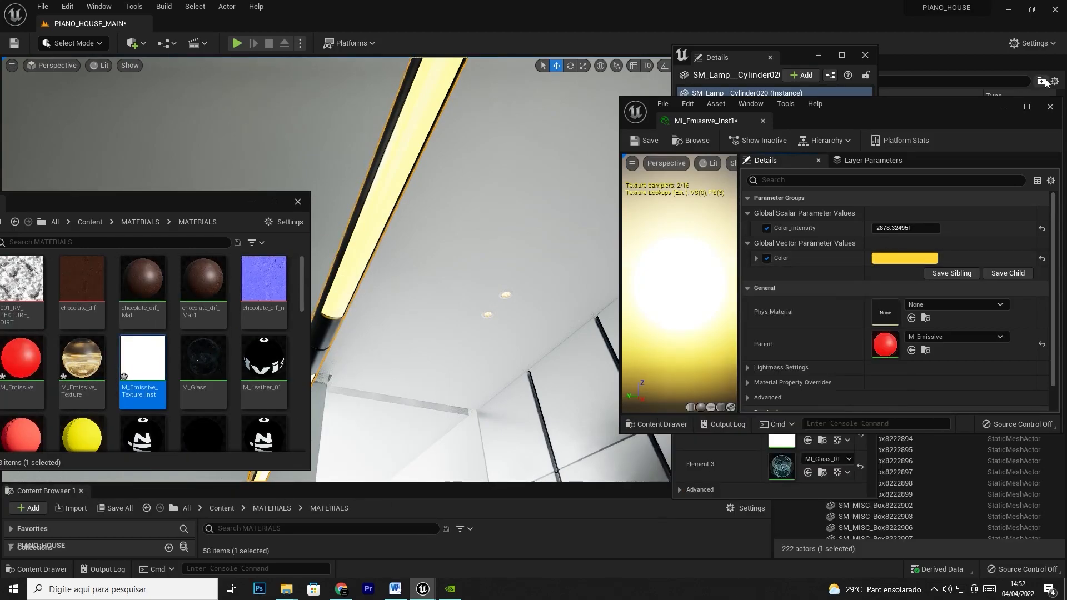
pyautogui.click(1050, 107)
pyautogui.click(808, 441)
pyautogui.moveTo(462, 171); pyautogui.dragTo(461, 172, button='right')
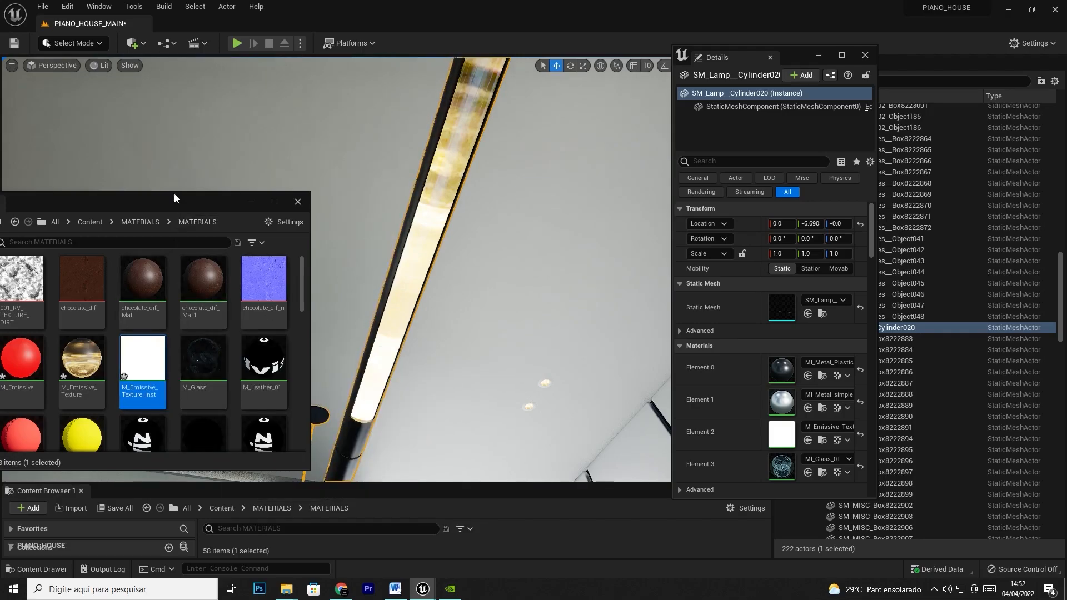
pyautogui.moveTo(175, 201); pyautogui.dragTo(188, 194)
pyautogui.moveTo(462, 172); pyautogui.dragTo(461, 171, button='right')
pyautogui.moveTo(285, 168); pyautogui.dragTo(285, 167, button='right')
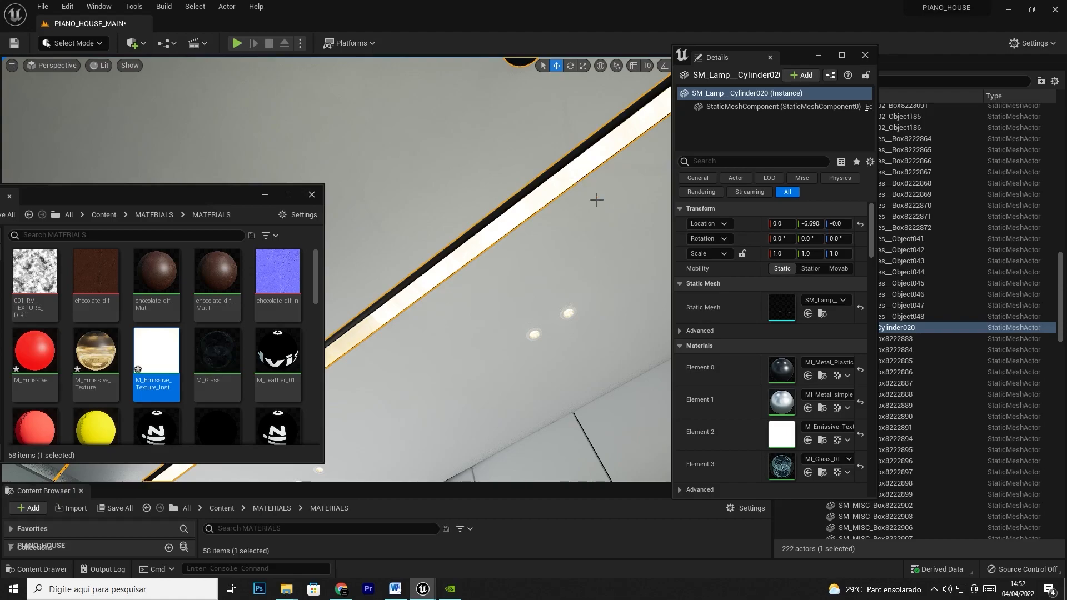
# Locate the black window frame's MI_Piano_Black4 material and assign it to Element 0 of the hanging linear lamp
pyautogui.moveTo(571, 291); pyautogui.dragTo(552, 281, button='right')
pyautogui.click(371, 269)
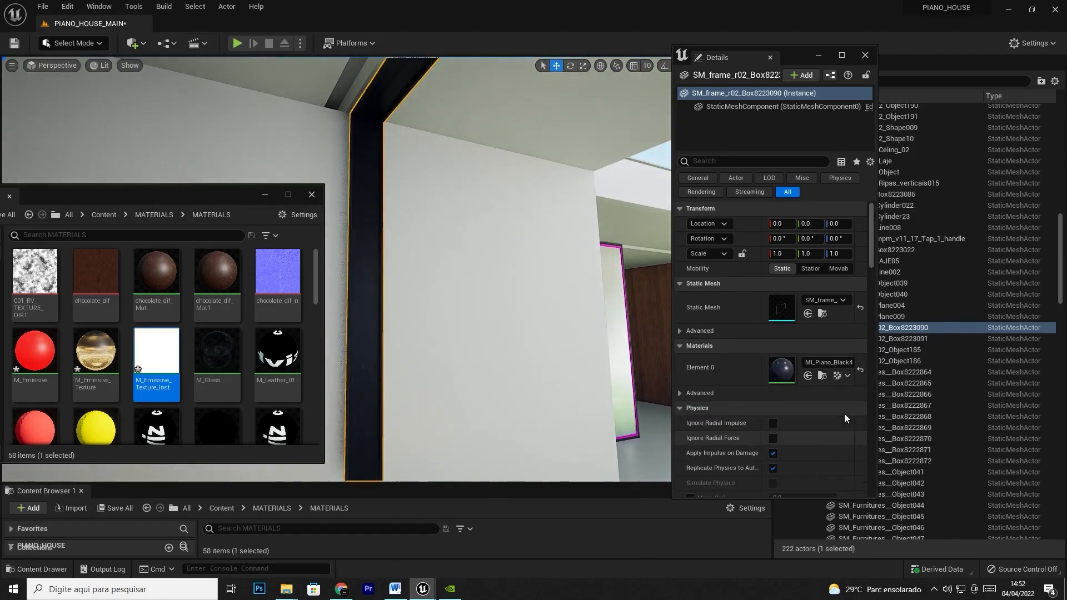
pyautogui.click(822, 377)
pyautogui.moveTo(567, 311); pyautogui.dragTo(567, 311, button='right')
pyautogui.click(424, 140)
pyautogui.click(809, 376)
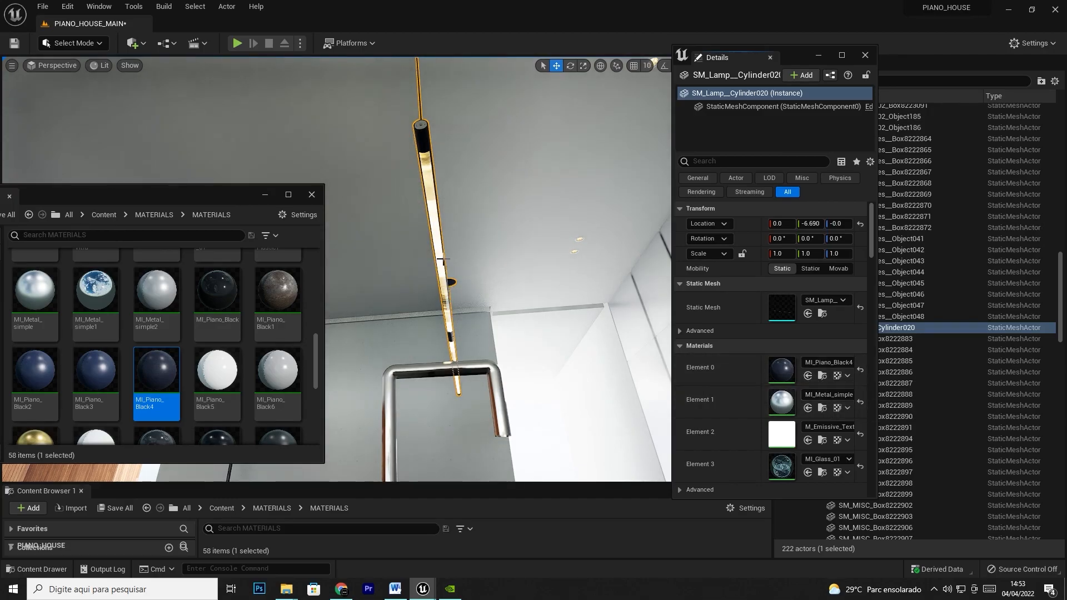
pyautogui.moveTo(458, 270); pyautogui.dragTo(457, 270, button='right')
# Show the LAMP folder under GEOMETRIES and select the SM_Lamp__SM_Lighting__SM_lighting_01 mesh at its end
pyautogui.moveTo(155, 189); pyautogui.dragTo(808, 168)
pyautogui.click(588, 261)
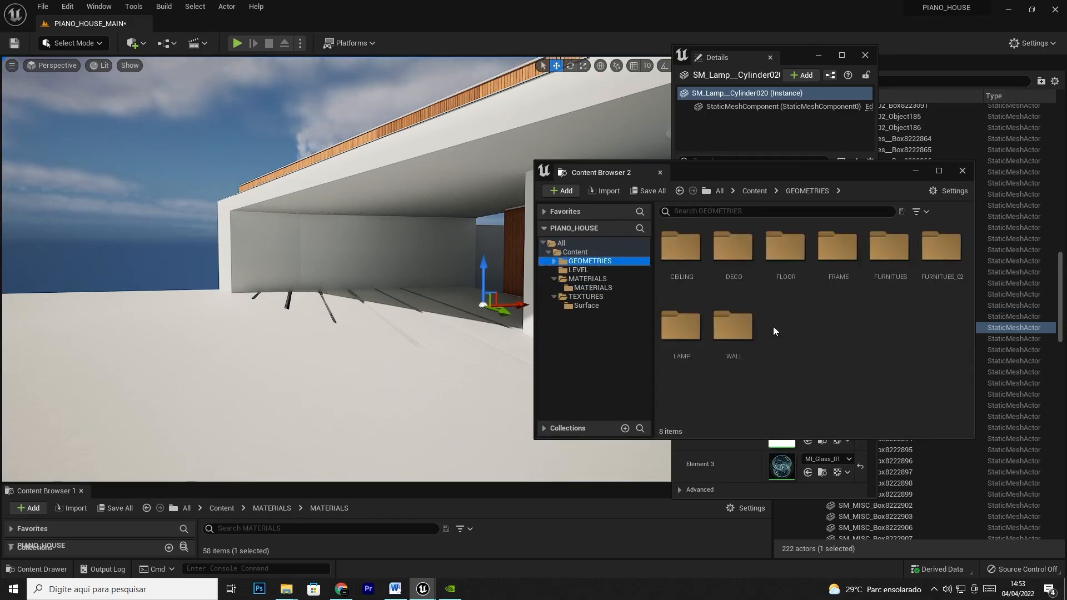
pyautogui.doubleClick(680, 326)
pyautogui.scroll(-10, 806, 280)
pyautogui.scroll(-5, 860, 316)
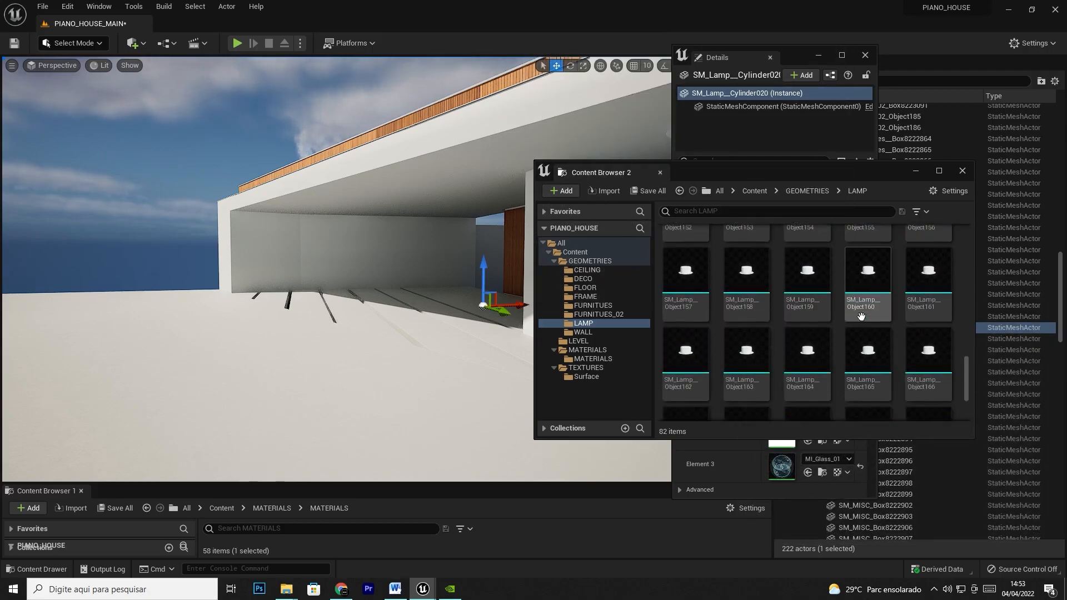
pyautogui.click(746, 369)
pyautogui.keyDown('ctrl'); pyautogui.click(702, 379); pyautogui.keyUp('ctrl')
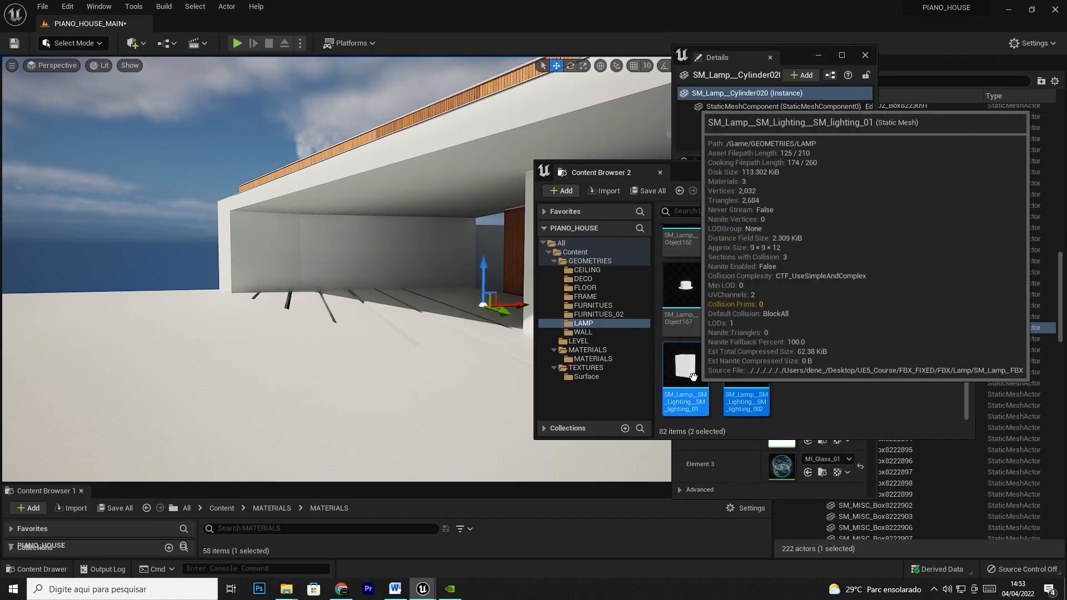
pyautogui.click(716, 384)
# Place SM_Lamp__SM_Lighting__SM_lighting_01 in the level, set its location to 0, 0, 0, and close its details
pyautogui.moveTo(685, 366); pyautogui.dragTo(364, 342)
pyautogui.moveTo(765, 168); pyautogui.dragTo(876, 227)
pyautogui.moveTo(808, 224); pyautogui.dragTo(716, 284)
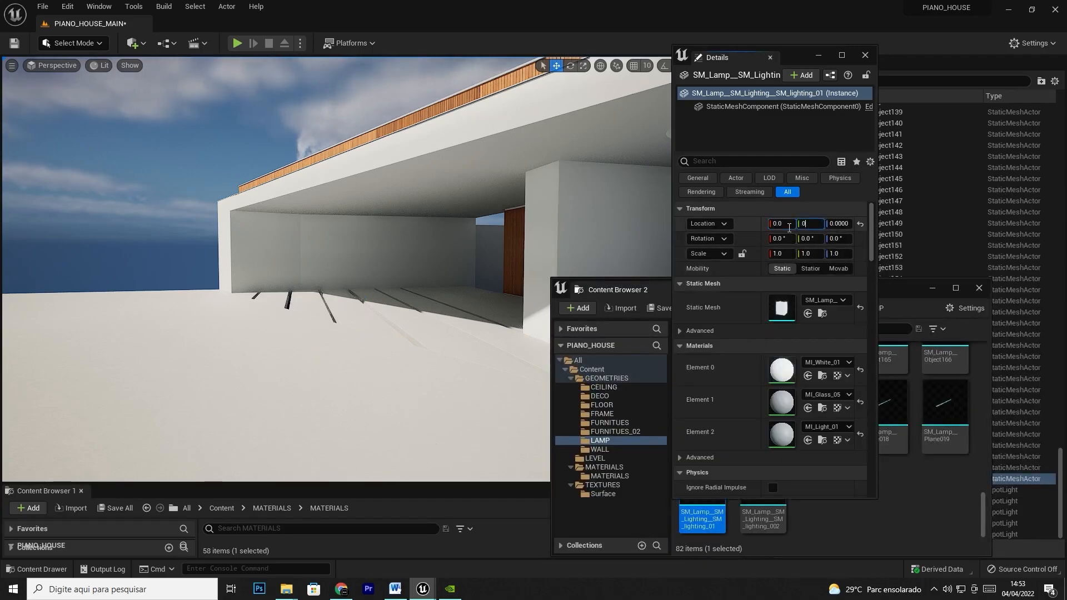
pyautogui.click(865, 56)
# Place SM_Lamp__SM_Lighting__SM_lighting_002 in the level, reopen the details, and set its location to 0, 0, 0
pyautogui.moveTo(770, 482); pyautogui.dragTo(362, 401)
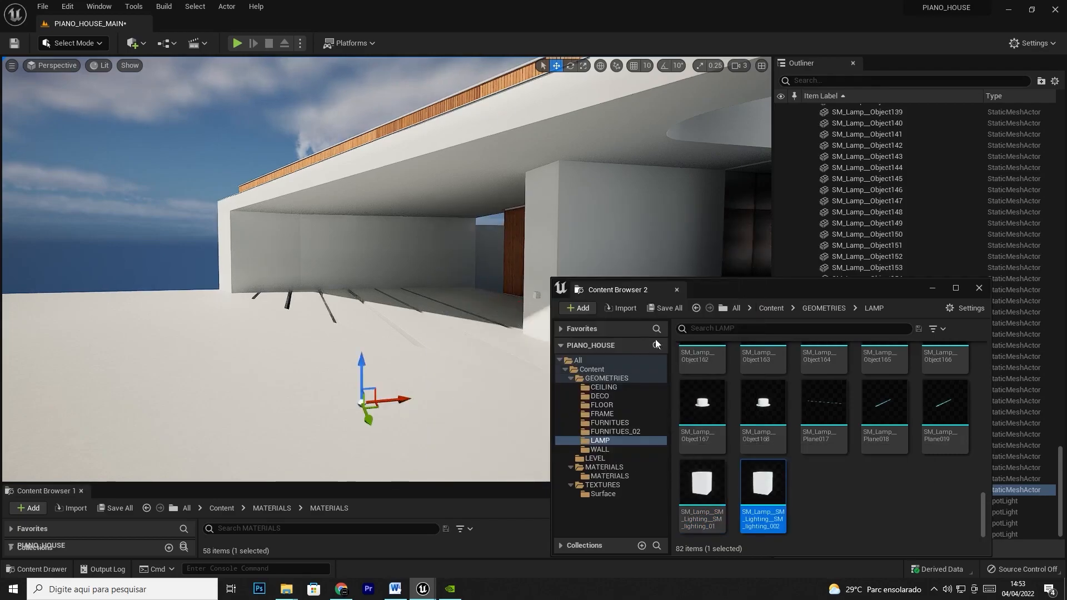
pyautogui.click(99, 6)
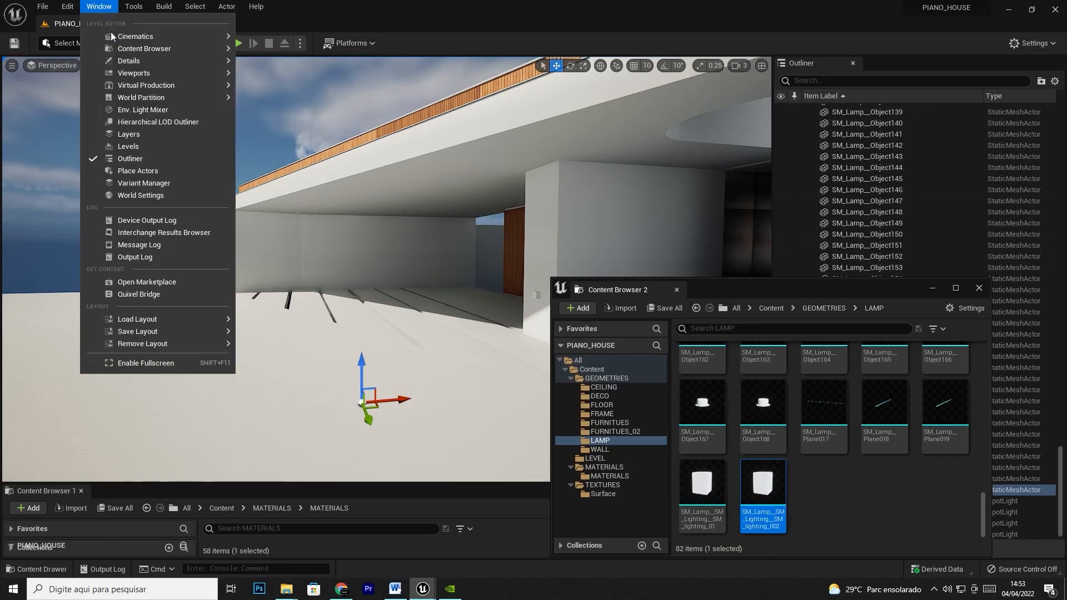
pyautogui.moveTo(126, 61)
pyautogui.click(278, 65)
pyautogui.click(777, 224)
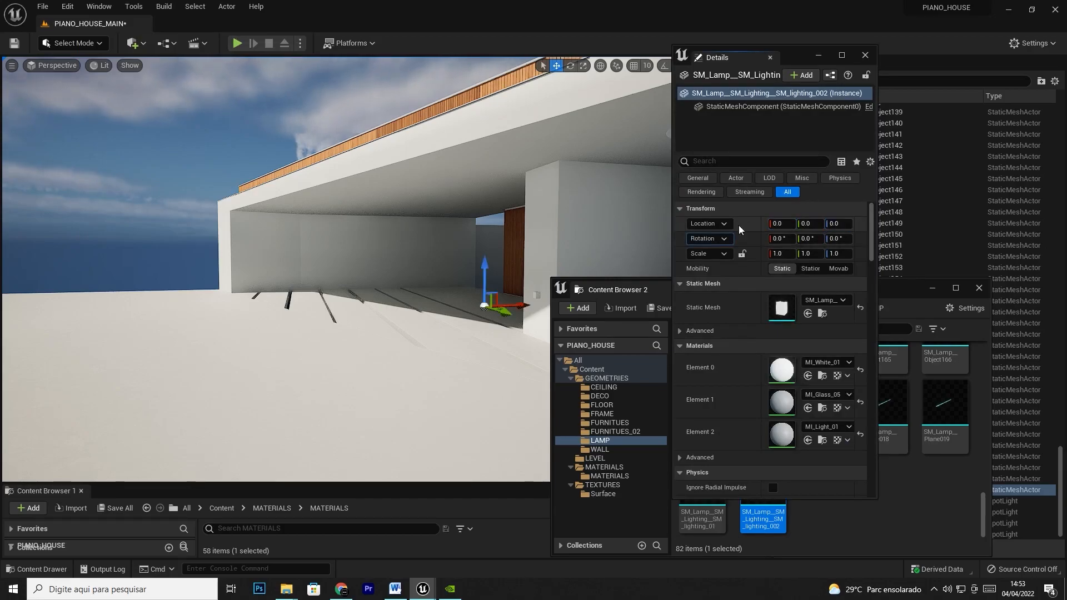
# Locate the wall's MI_Wall material and assign it to Element 0 of the wall lamp SM_lighting_01
pyautogui.moveTo(334, 272); pyautogui.dragTo(489, 290, button='right')
pyautogui.press('w')
pyautogui.moveTo(356, 273); pyautogui.dragTo(459, 255, button='right')
pyautogui.click(400, 258)
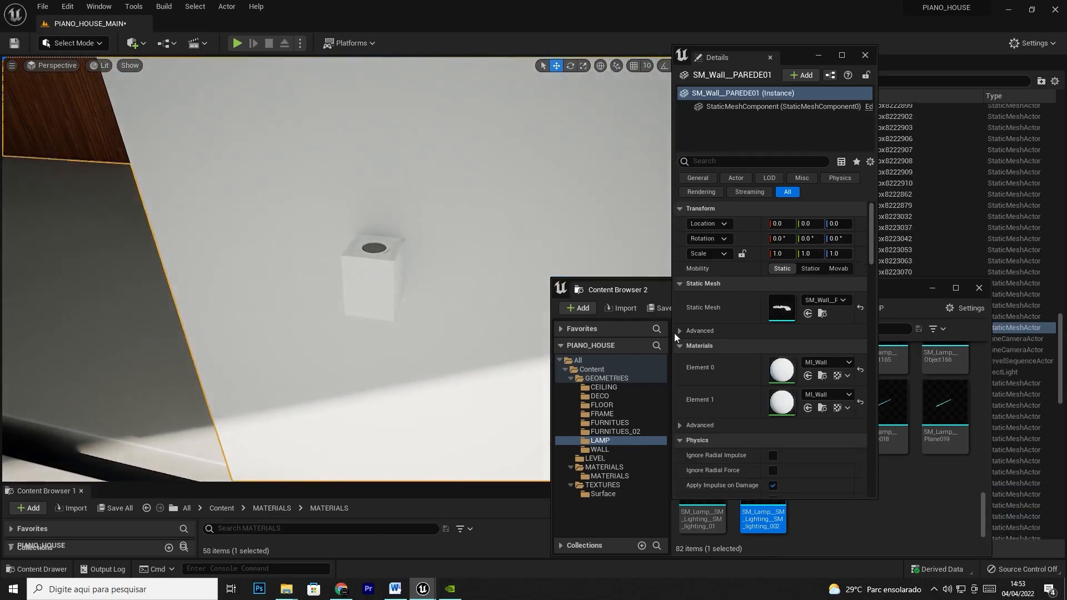
pyautogui.click(823, 375)
pyautogui.moveTo(766, 292); pyautogui.dragTo(89, 161)
pyautogui.click(366, 272)
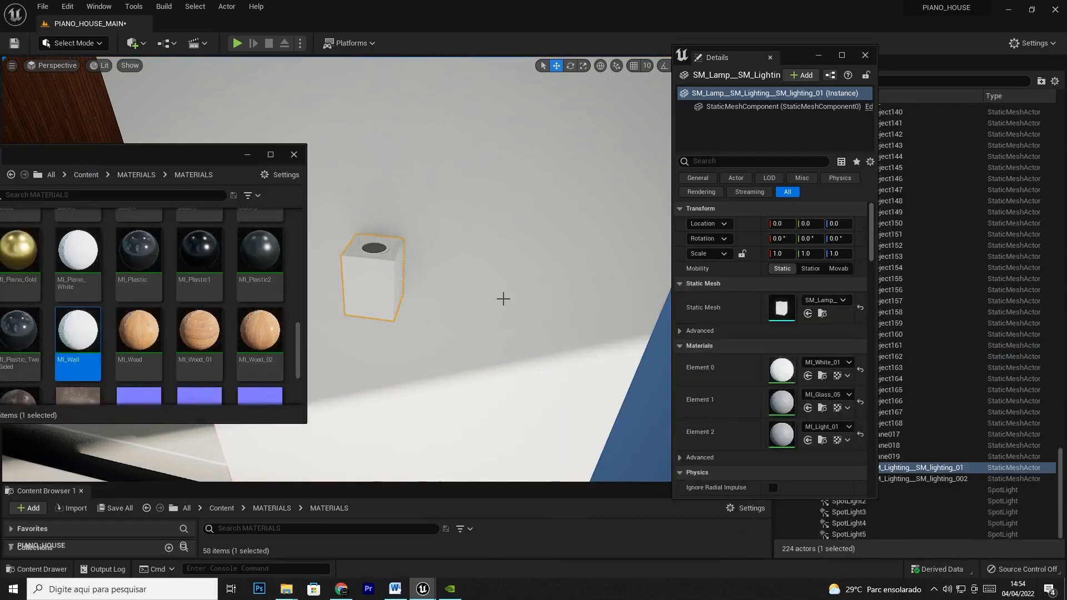
pyautogui.click(806, 379)
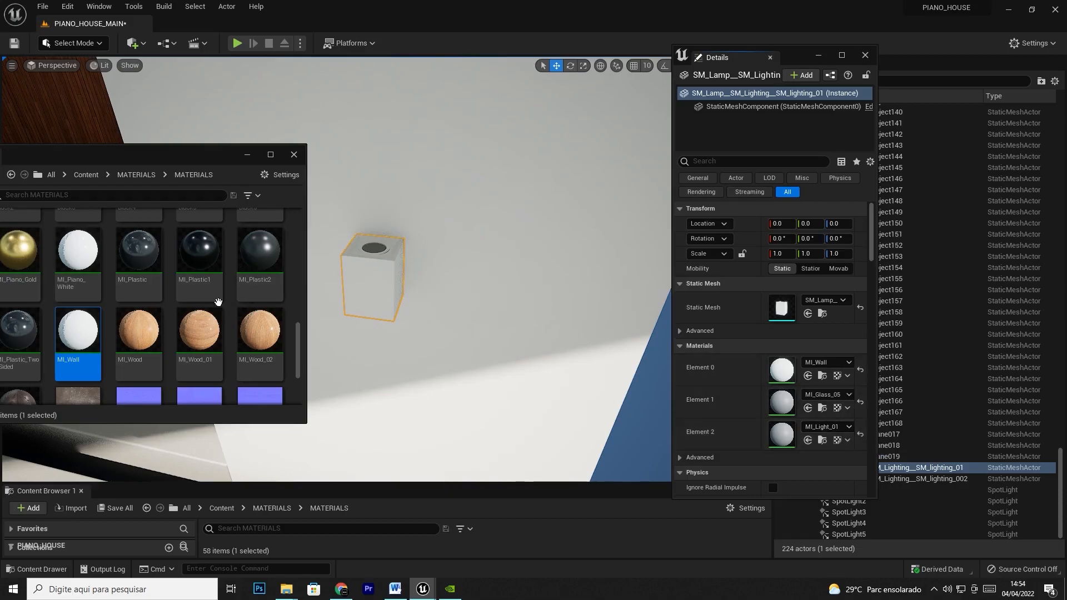
# Locate M_Emissive_Texture_Inst through a ceiling lamp and assign it to Element 2 of the wall lamp SM_lighting_01
pyautogui.moveTo(448, 244); pyautogui.dragTo(404, 302, button='right')
pyautogui.click(368, 333)
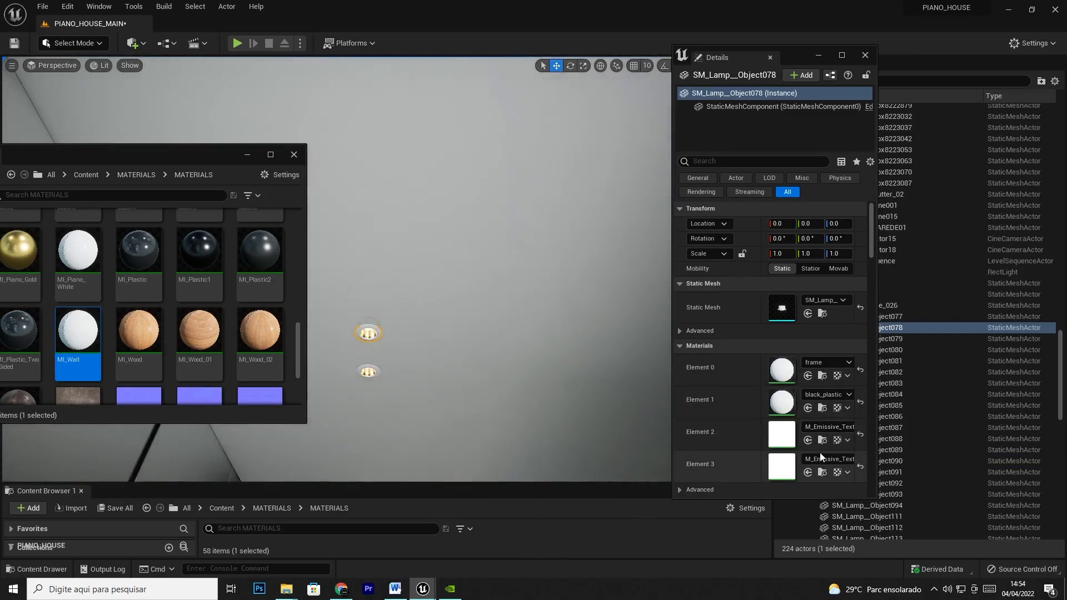
pyautogui.scroll(-2, 830, 443)
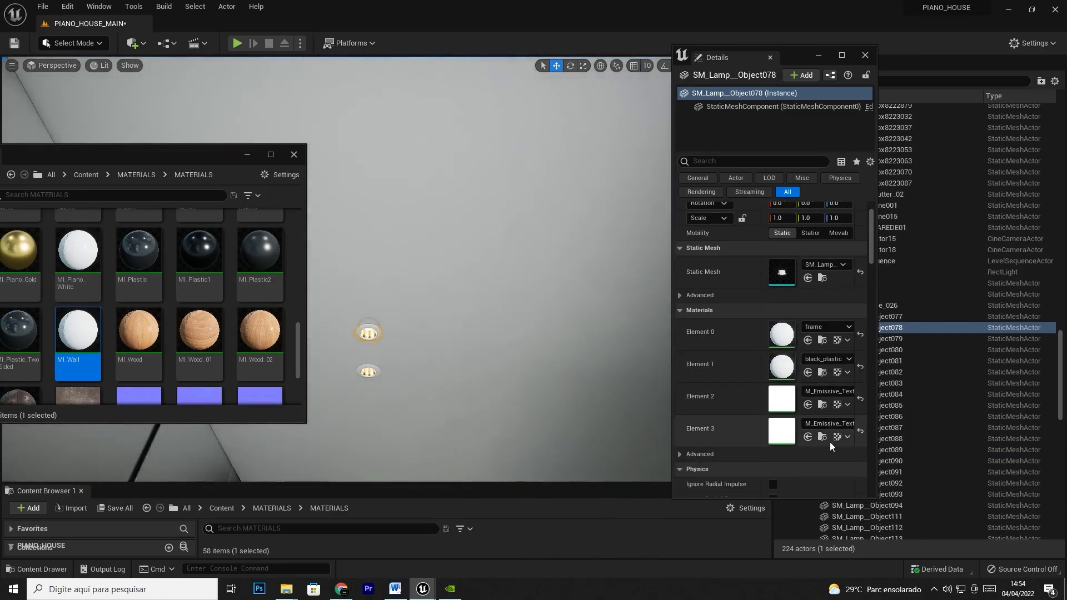
pyautogui.click(822, 405)
pyautogui.moveTo(481, 310); pyautogui.dragTo(478, 336, button='right')
pyautogui.click(439, 306)
pyautogui.click(808, 405)
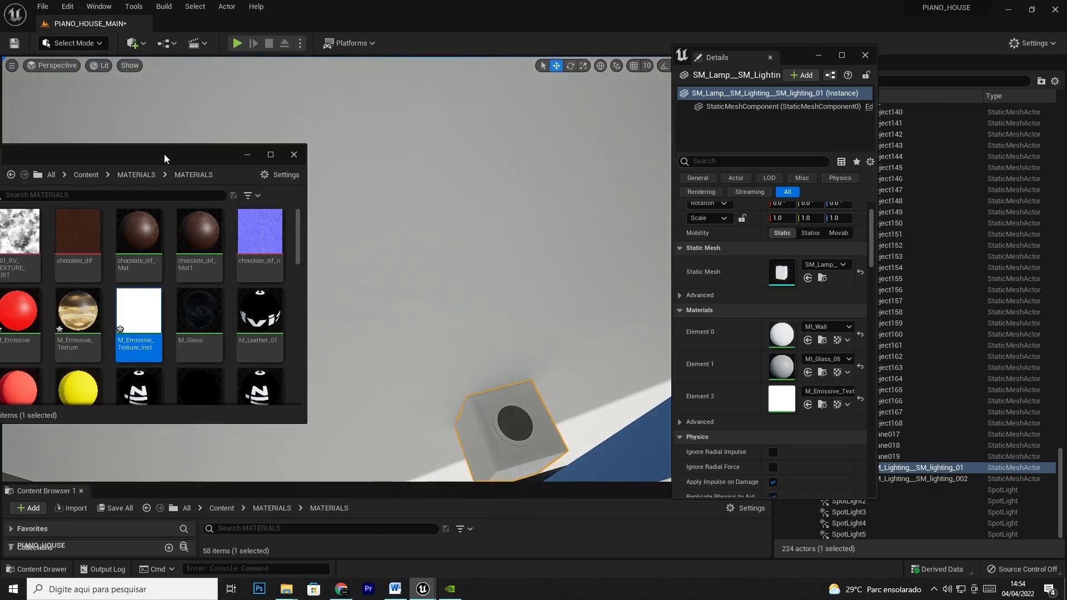
# Locate MI_Glass_01 through the hanging linear lamp and assign it to Element 1 of the wall lamp SM_lighting_01
pyautogui.moveTo(486, 212); pyautogui.dragTo(486, 212, button='right')
pyautogui.click(375, 255)
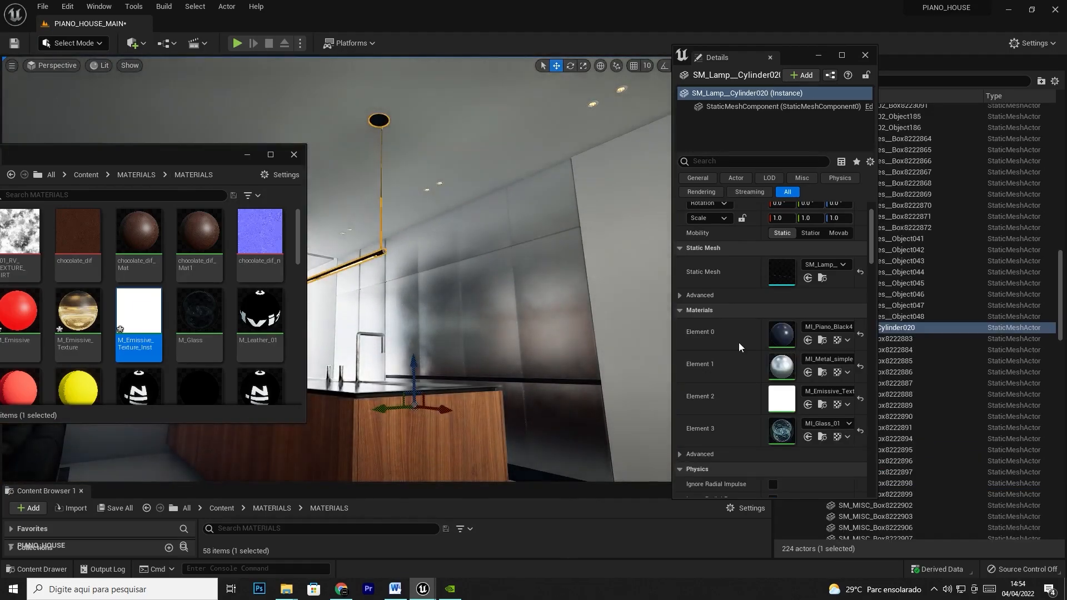
pyautogui.click(824, 438)
pyautogui.moveTo(516, 295); pyautogui.dragTo(517, 295, button='right')
pyautogui.moveTo(510, 347); pyautogui.dragTo(509, 346, button='right')
pyautogui.click(481, 335)
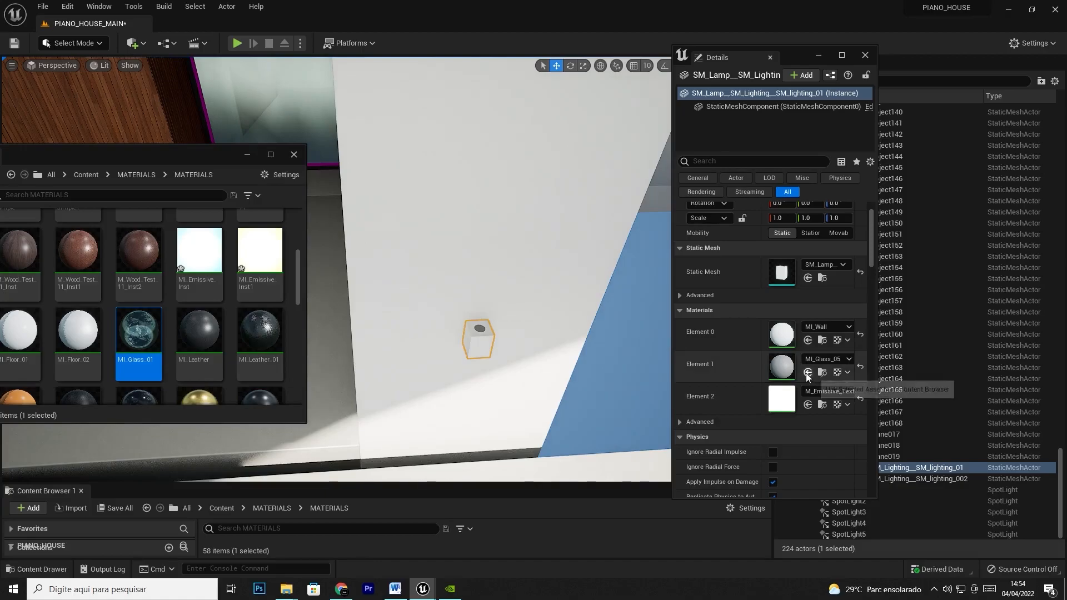
pyautogui.click(807, 374)
# Locate MI_Wall through SM_lighting_01 and assign it to Element 0 of the other wall lamp, SM_lighting_002
pyautogui.moveTo(577, 340); pyautogui.dragTo(572, 351, button='right')
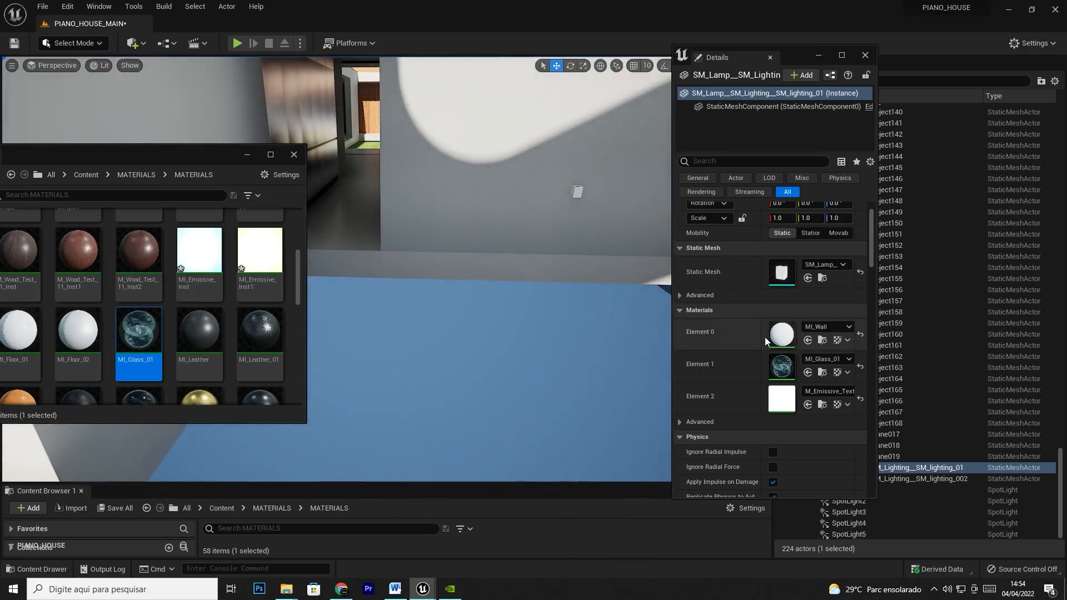
pyautogui.click(822, 341)
pyautogui.click(577, 193)
pyautogui.click(808, 340)
# Locate MI_Glass_01 through SM_lighting_01 and assign it to Element 1 of the wall lamp SM_lighting_002
pyautogui.moveTo(564, 208); pyautogui.dragTo(564, 207, button='right')
pyautogui.click(490, 186)
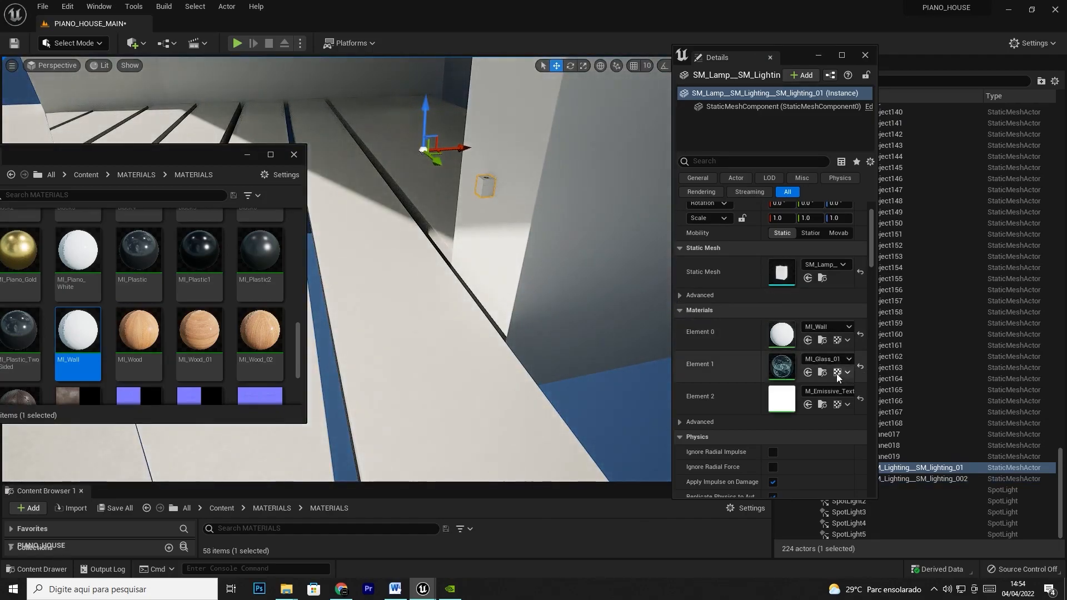
pyautogui.click(823, 373)
pyautogui.moveTo(583, 278); pyautogui.dragTo(584, 278, button='right')
pyautogui.click(595, 128)
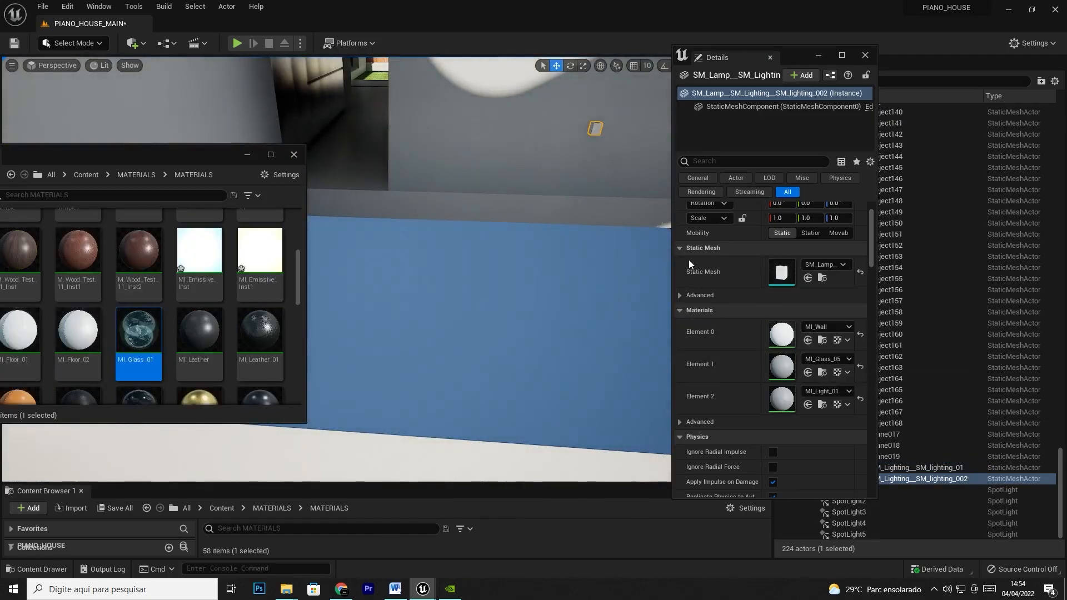
# Locate M_Emissive_Texture_Inst through SM_lighting_01 and assign it to Element 2 of the wall lamp SM_lighting_002
pyautogui.moveTo(609, 322); pyautogui.dragTo(609, 322, button='right')
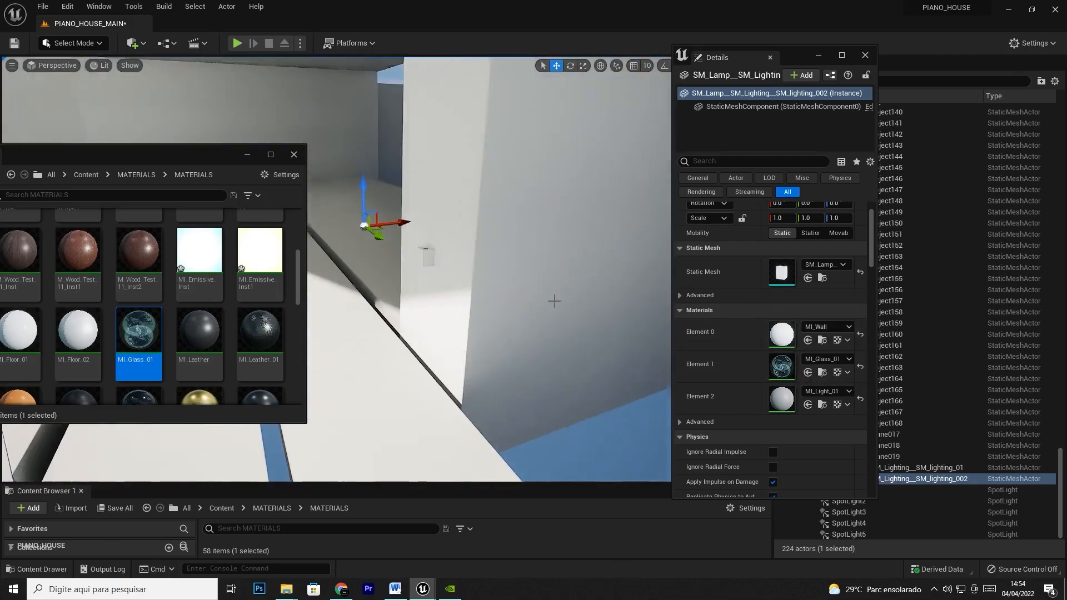
pyautogui.click(425, 256)
pyautogui.click(822, 405)
pyautogui.moveTo(420, 204); pyautogui.dragTo(420, 204, button='right')
pyautogui.click(421, 204)
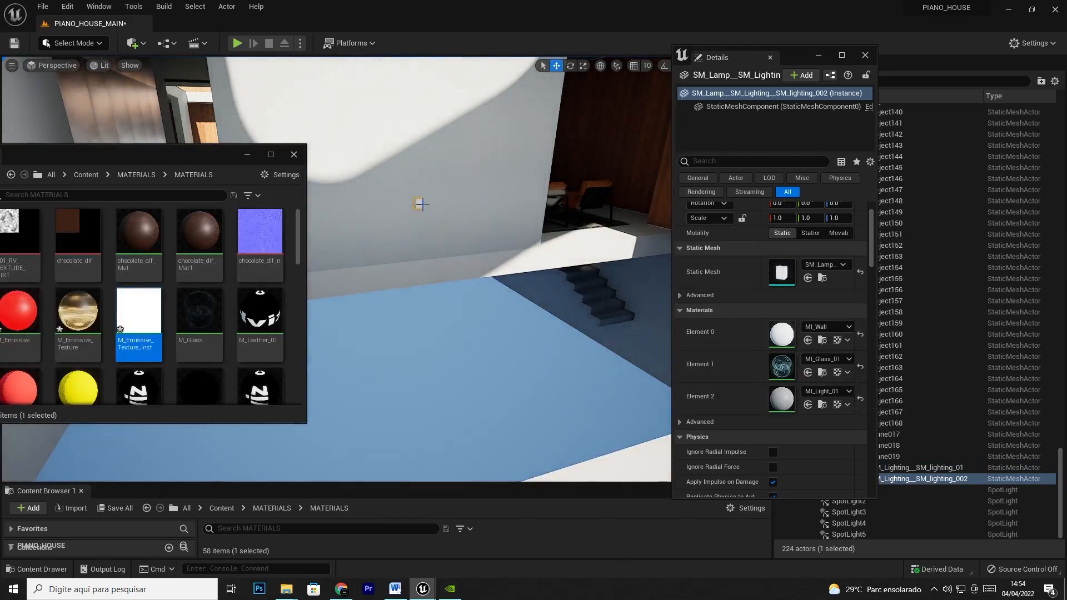
pyautogui.click(809, 405)
# Examine the interior lighting from the dining area, the living room, and towards the courtyard and pool
pyautogui.moveTo(652, 272); pyautogui.dragTo(652, 273, button='right')
pyautogui.moveTo(439, 186); pyautogui.dragTo(438, 186, button='right')
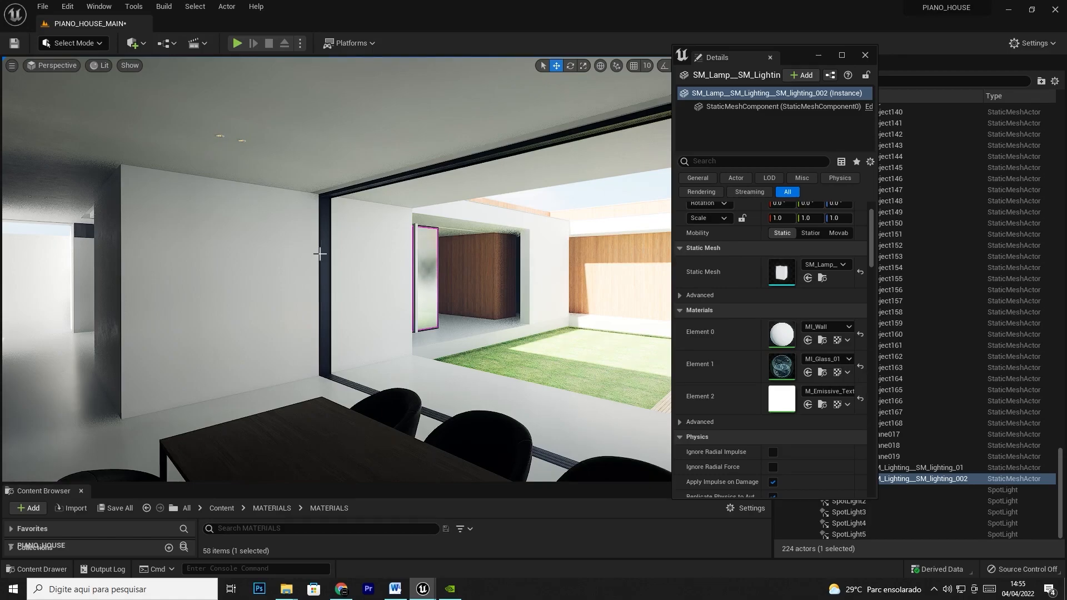
pyautogui.moveTo(336, 269); pyautogui.dragTo(11, 267, button='right')
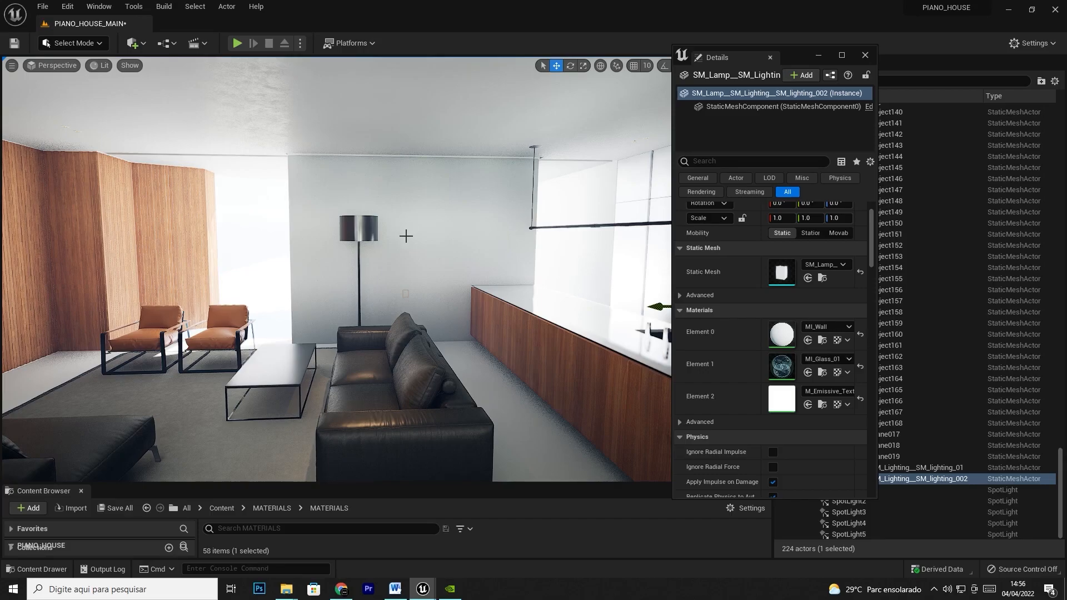
pyautogui.moveTo(470, 282); pyautogui.dragTo(144, 275, button='right')
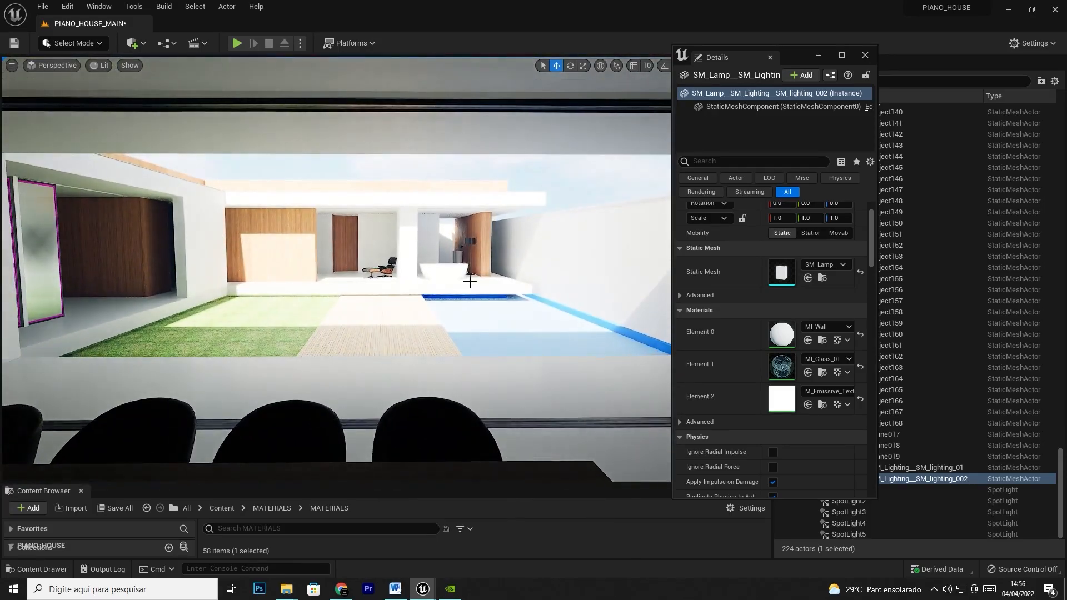